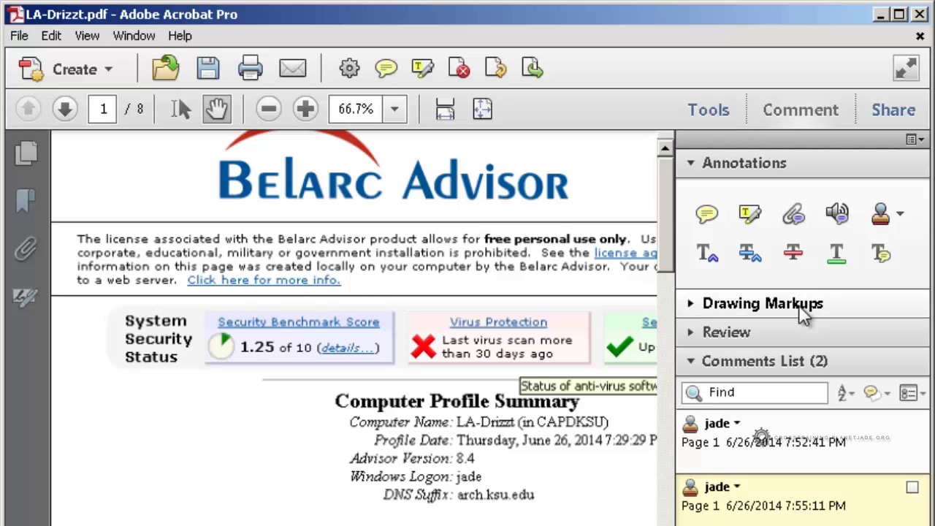
Expand the Drawing Markups tools in the comment pane and skim through the Belarc Advisor report
{"action": "left_click", "coordinate": [801, 305]}
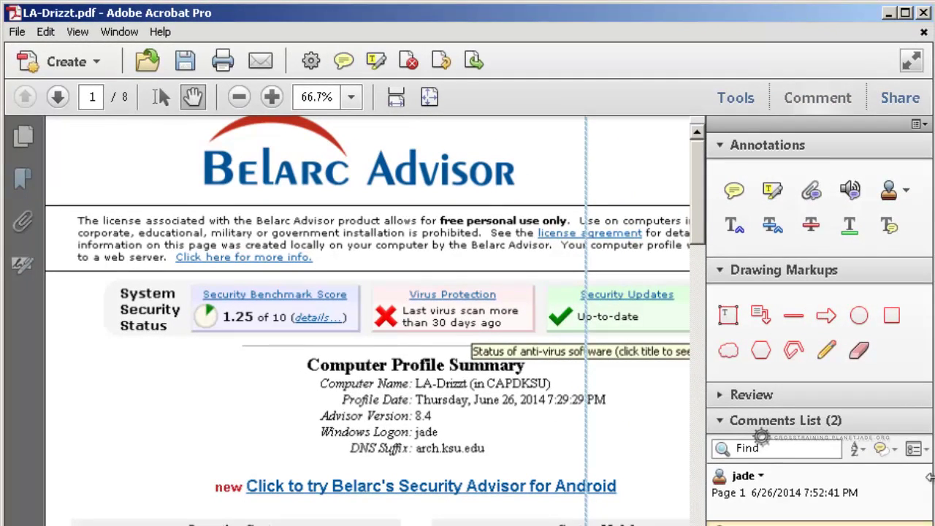
{"action": "left_click_drag", "start_coordinate": [931, 477], "coordinate": [934, 478]}
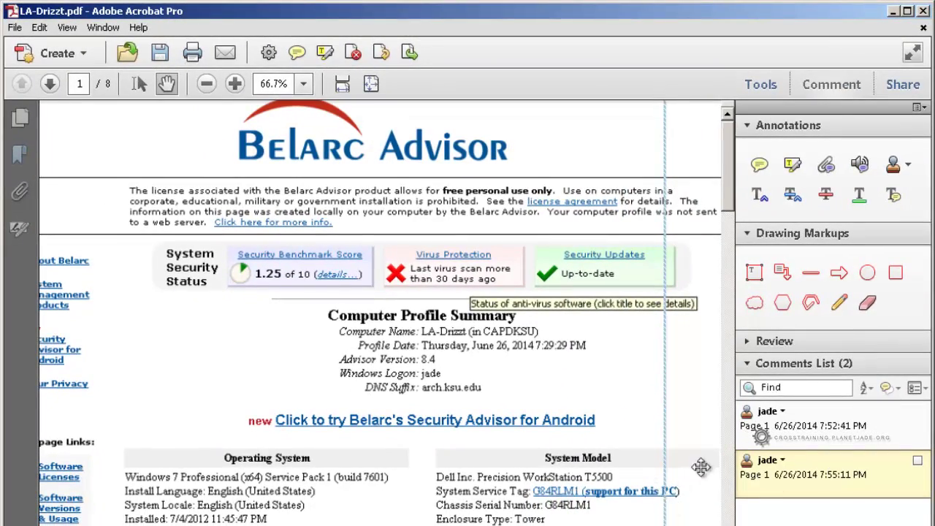
{"action": "scroll", "coordinate": [656, 491], "scroll_direction": "down", "scroll_amount": 10}
{"action": "scroll", "coordinate": [655, 491], "scroll_direction": "up", "scroll_amount": 10}
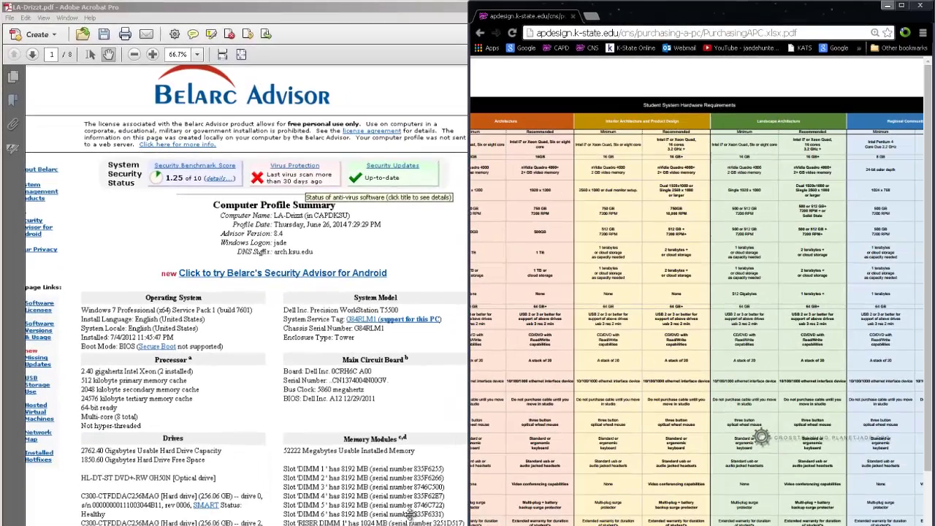
Enlarge the Architecture requirements in the browser's hardware requirements table, then widen the report's window so its comment tools show beside it
{"action": "scroll", "coordinate": [696, 314], "scroll_direction": "left", "scroll_amount": 4}
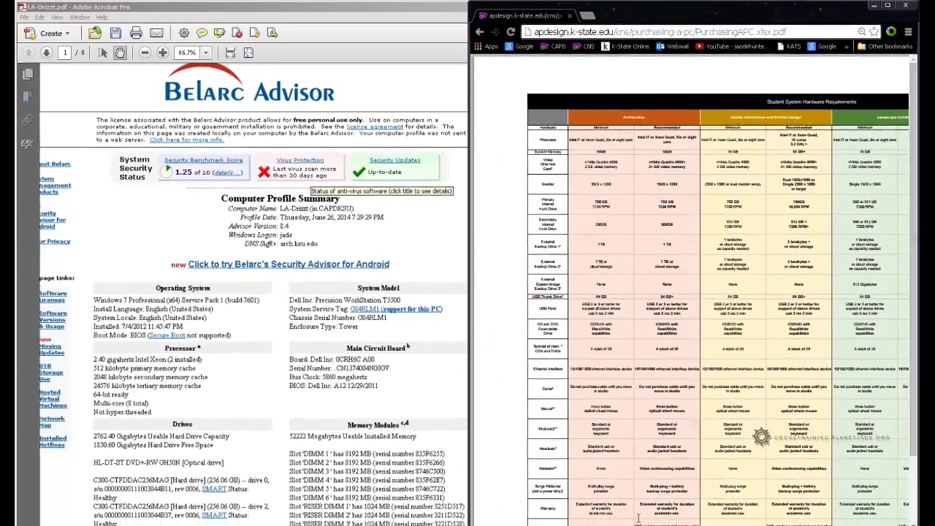
{"action": "mouse_move", "coordinate": [854, 525]}
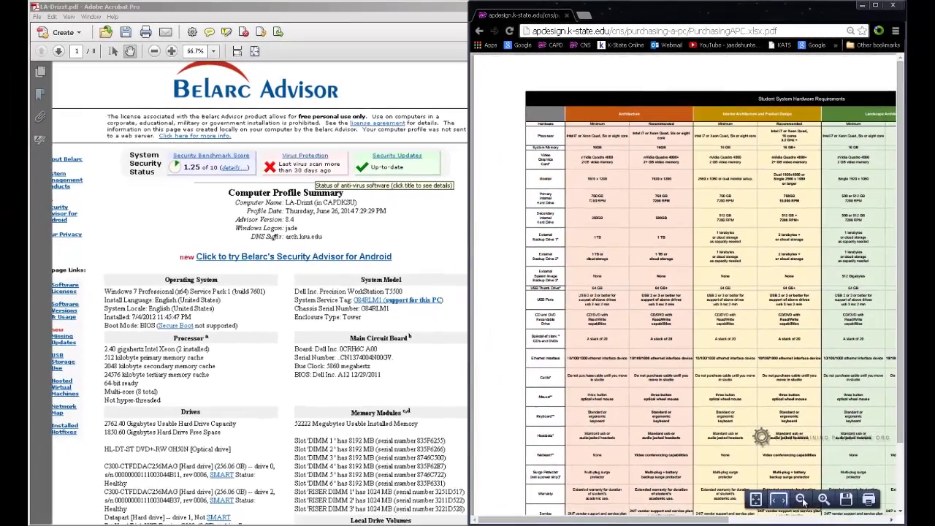
{"action": "left_click", "coordinate": [824, 499]}
{"action": "left_click", "coordinate": [824, 499]}
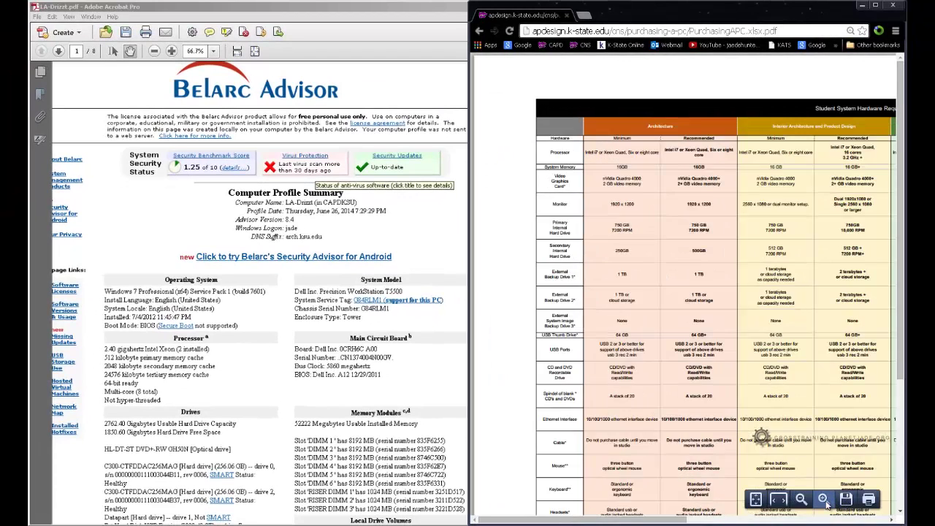
{"action": "left_click", "coordinate": [825, 500]}
{"action": "left_click", "coordinate": [824, 500]}
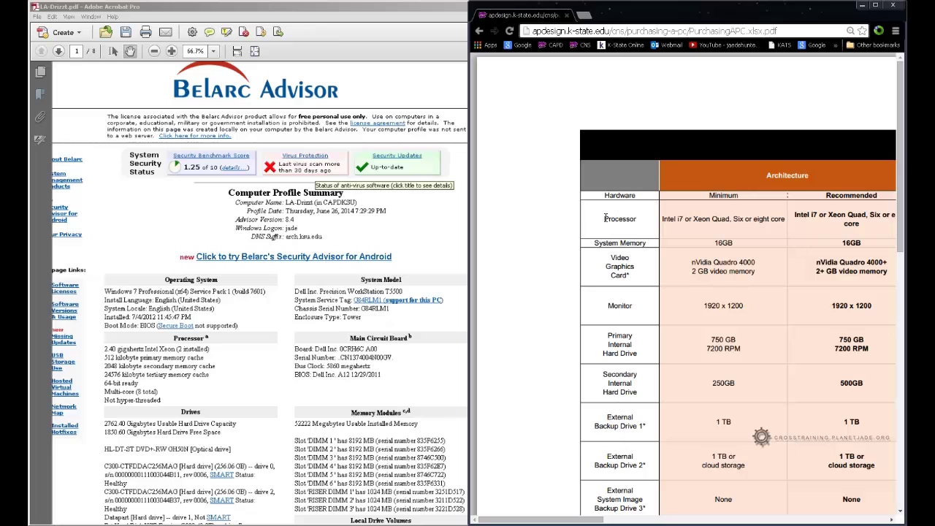
{"action": "mouse_move", "coordinate": [469, 219]}
{"action": "left_mouse_down"}
{"action": "mouse_move", "coordinate": [613, 246]}
{"action": "mouse_move", "coordinate": [602, 250]}
{"action": "left_mouse_up"}
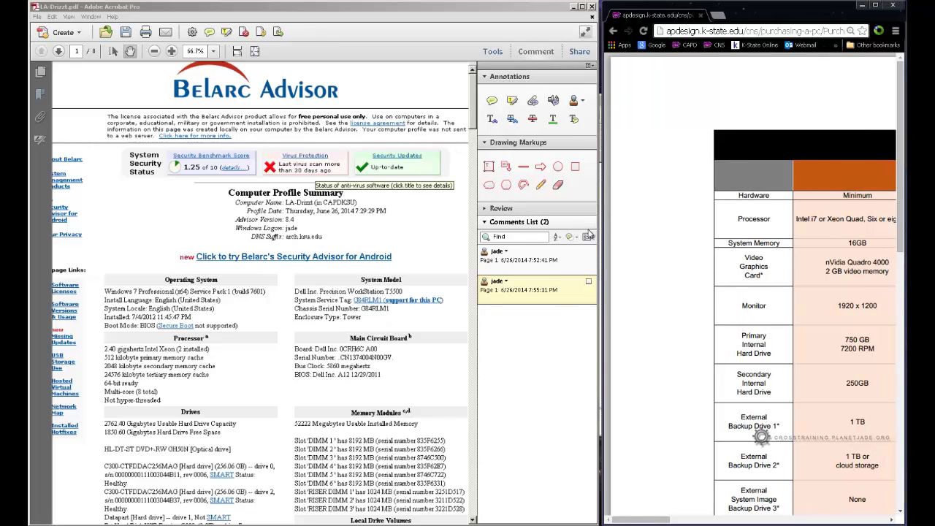
Draw rectangle markups around the Intel Xeon, 64-bit and multi-core lines under Processor, and around the installed memory total under Memory Modules
{"action": "left_click", "coordinate": [575, 167]}
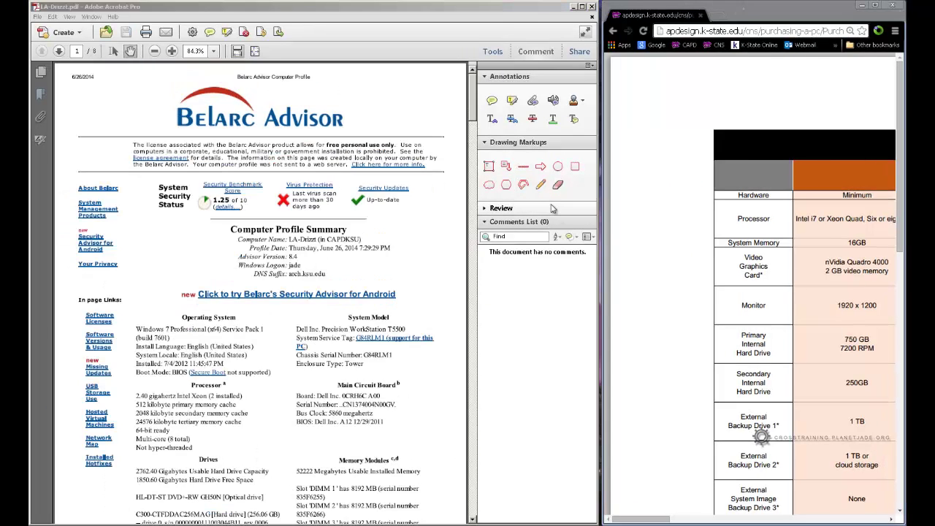
{"action": "left_click", "coordinate": [576, 170]}
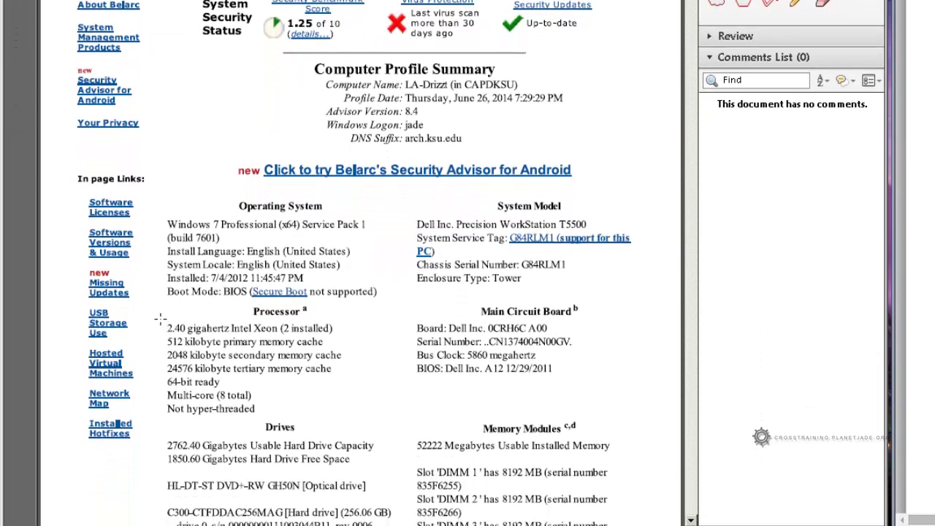
{"action": "mouse_move", "coordinate": [160, 319]}
{"action": "left_mouse_down"}
{"action": "mouse_move", "coordinate": [184, 330]}
{"action": "mouse_move", "coordinate": [345, 335]}
{"action": "left_mouse_up"}
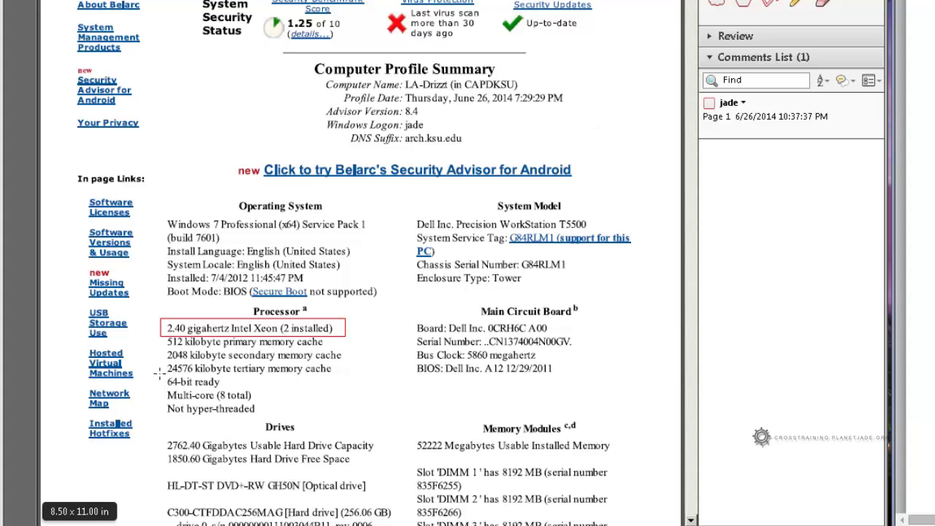
{"action": "mouse_move", "coordinate": [159, 375]}
{"action": "left_mouse_down"}
{"action": "mouse_move", "coordinate": [212, 405]}
{"action": "mouse_move", "coordinate": [262, 403]}
{"action": "left_mouse_up"}
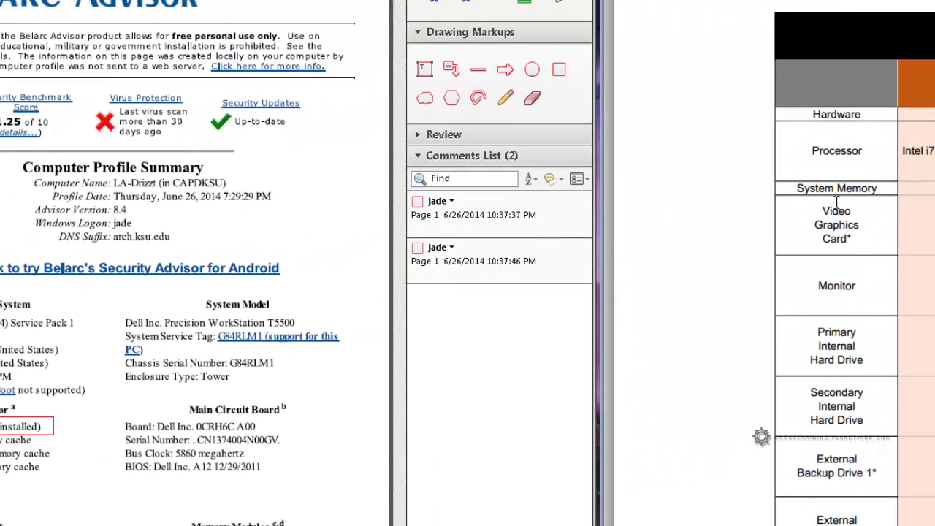
{"action": "left_click", "coordinate": [559, 70]}
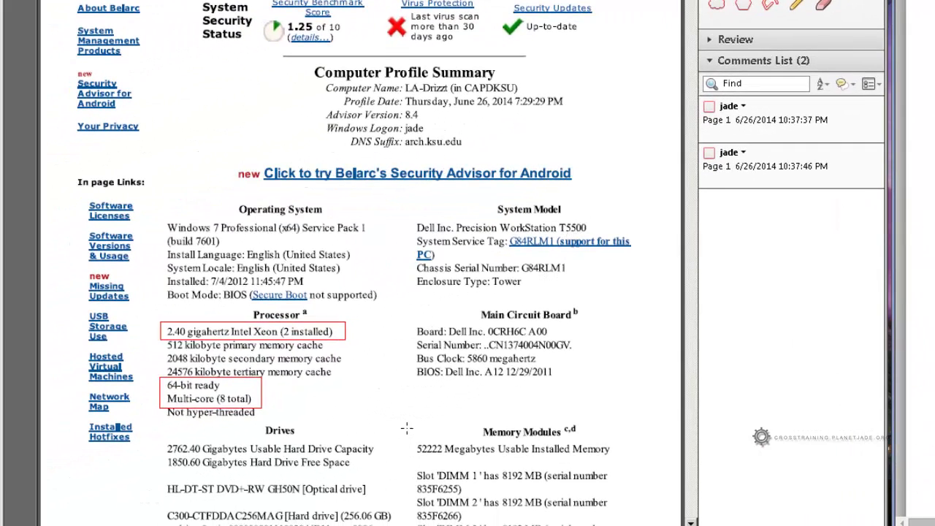
{"action": "left_click_drag", "start_coordinate": [424, 437], "coordinate": [623, 461]}
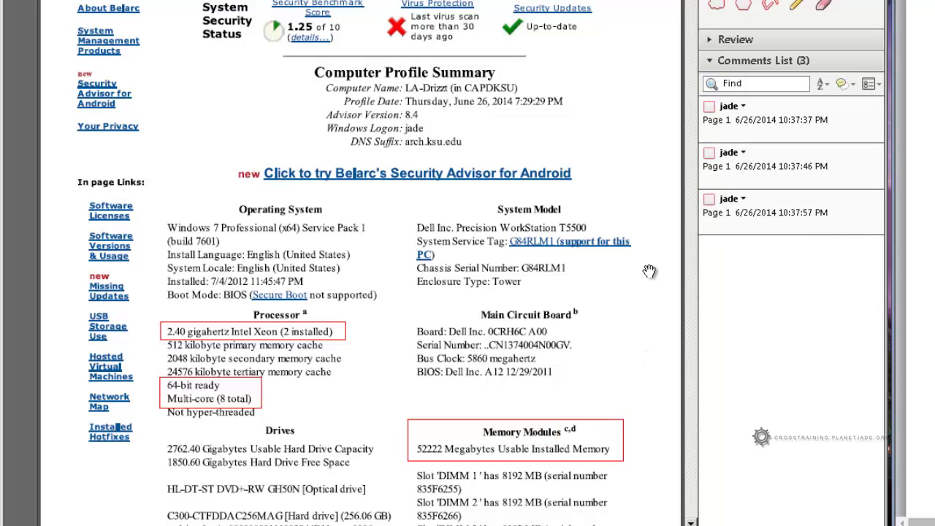
Draw a rectangle markup around the Display section listing the graphics adapter and monitor on page 3
{"action": "scroll", "coordinate": [622, 280], "scroll_direction": "down", "scroll_amount": 3}
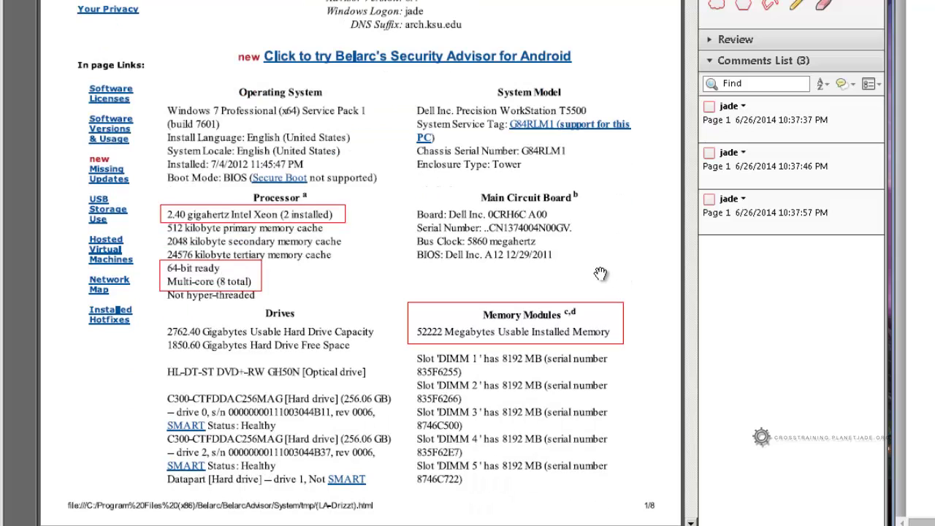
{"action": "scroll", "coordinate": [600, 273], "scroll_direction": "down", "scroll_amount": 1}
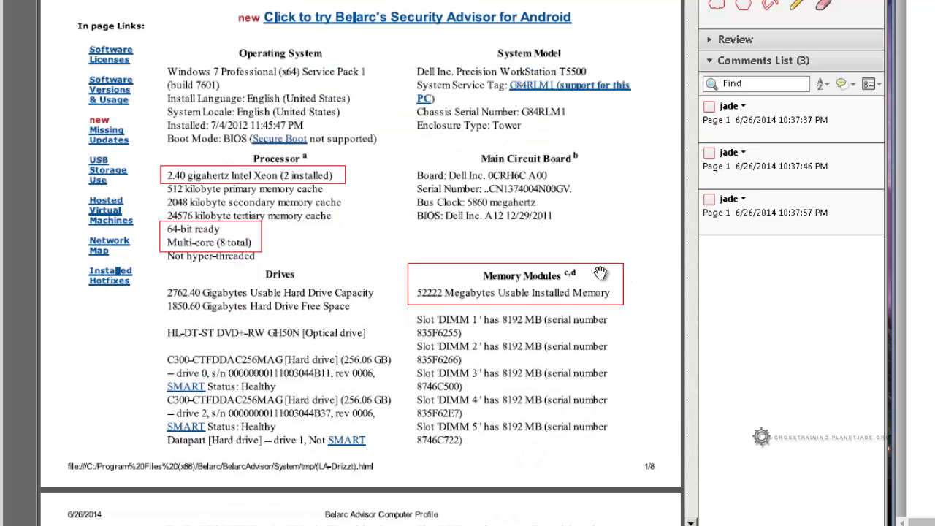
{"action": "scroll", "coordinate": [601, 273], "scroll_direction": "down", "scroll_amount": 6}
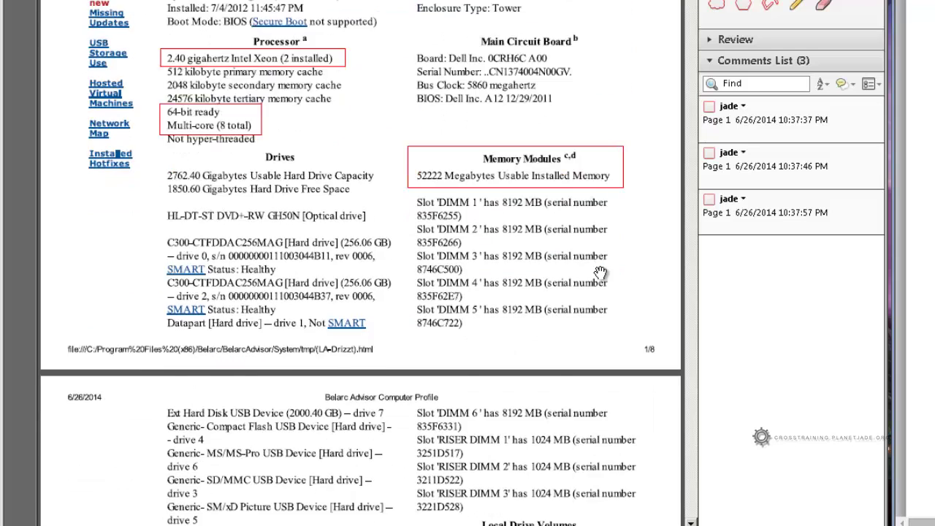
{"action": "scroll", "coordinate": [601, 275], "scroll_direction": "down", "scroll_amount": 10}
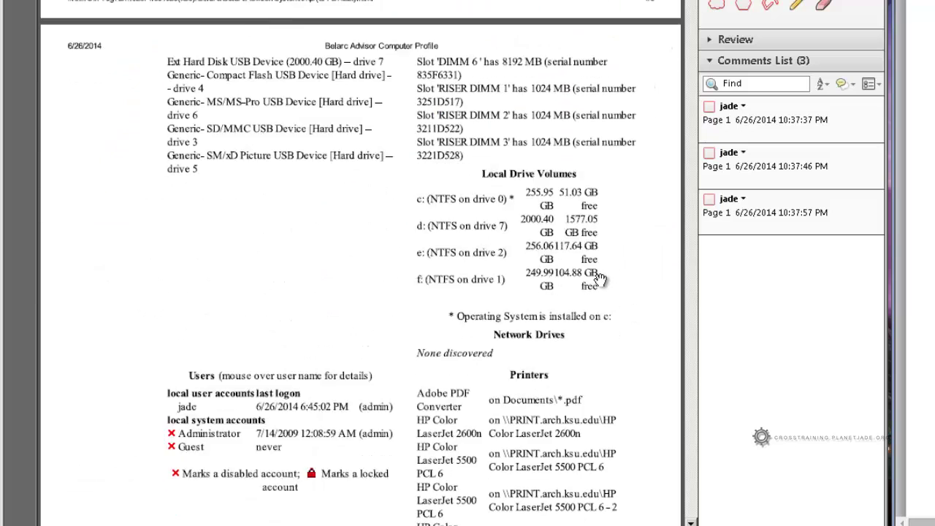
{"action": "scroll", "coordinate": [600, 280], "scroll_direction": "down", "scroll_amount": 3}
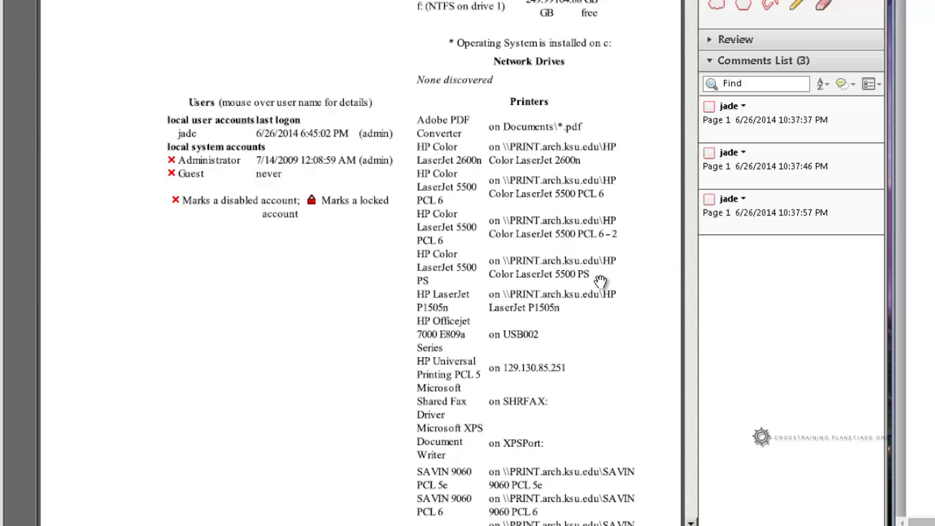
{"action": "scroll", "coordinate": [601, 282], "scroll_direction": "down", "scroll_amount": 1}
{"action": "scroll", "coordinate": [600, 282], "scroll_direction": "down", "scroll_amount": 1}
{"action": "scroll", "coordinate": [601, 282], "scroll_direction": "up", "scroll_amount": 7}
{"action": "scroll", "coordinate": [601, 282], "scroll_direction": "down", "scroll_amount": 8}
{"action": "scroll", "coordinate": [601, 282], "scroll_direction": "down", "scroll_amount": 10}
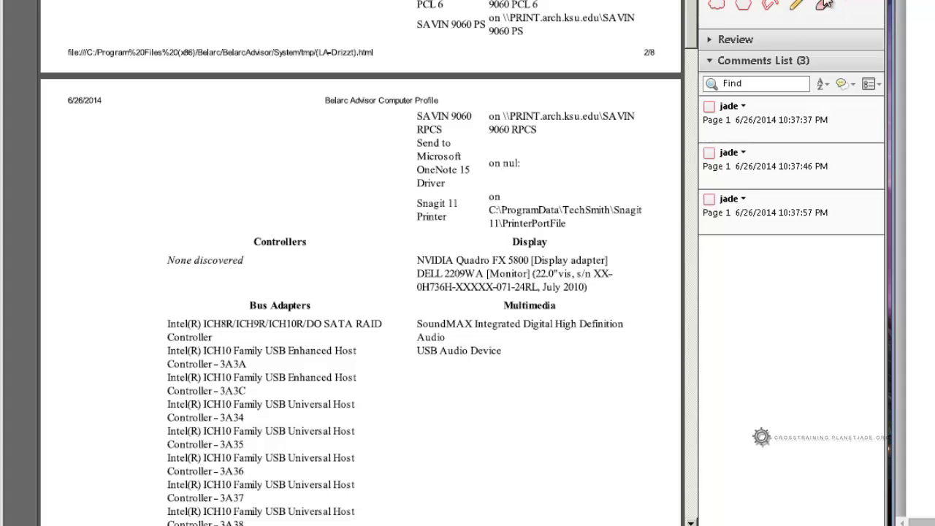
{"action": "mouse_move", "coordinate": [403, 234]}
{"action": "left_mouse_down"}
{"action": "mouse_move", "coordinate": [448, 256]}
{"action": "mouse_move", "coordinate": [620, 270]}
{"action": "mouse_move", "coordinate": [622, 297]}
{"action": "left_mouse_up"}
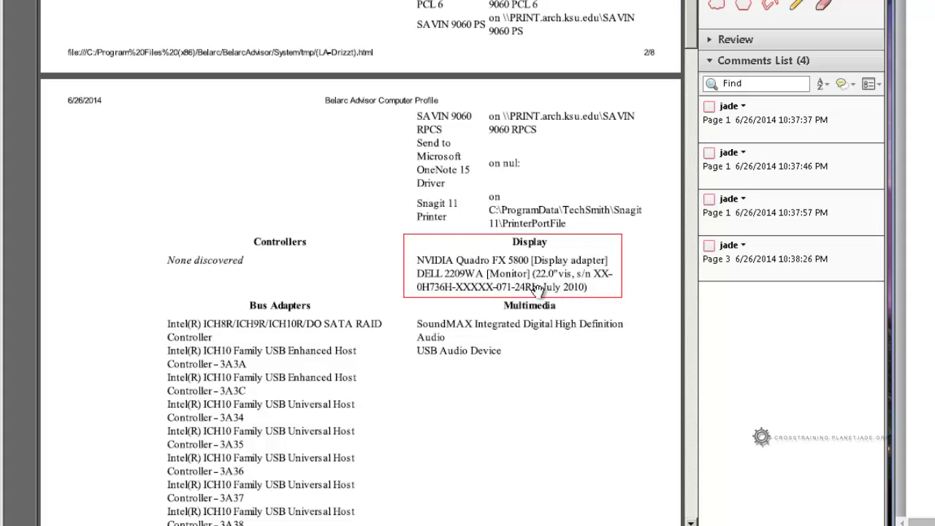
Draw a rectangle markup around the Local Drive Volumes section on page 2
{"action": "scroll", "coordinate": [550, 266], "scroll_direction": "up", "scroll_amount": 4}
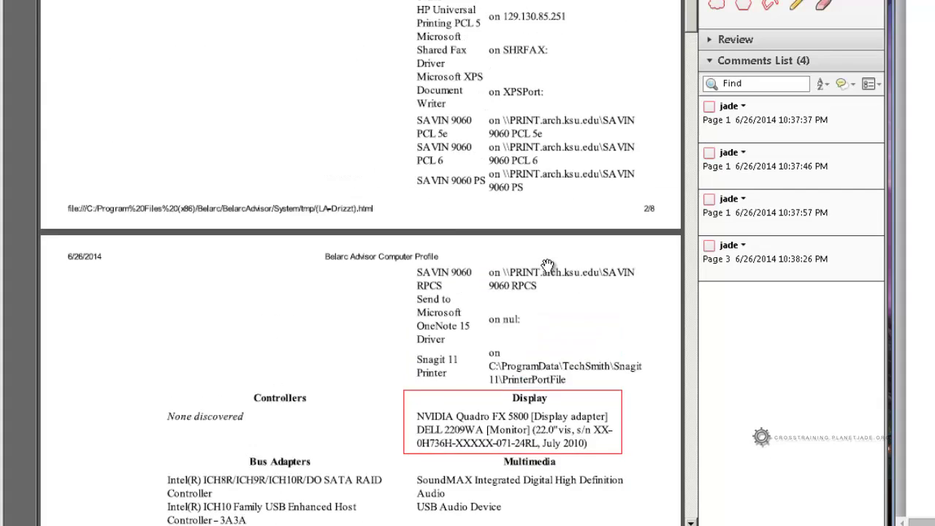
{"action": "scroll", "coordinate": [548, 264], "scroll_direction": "up", "scroll_amount": 6}
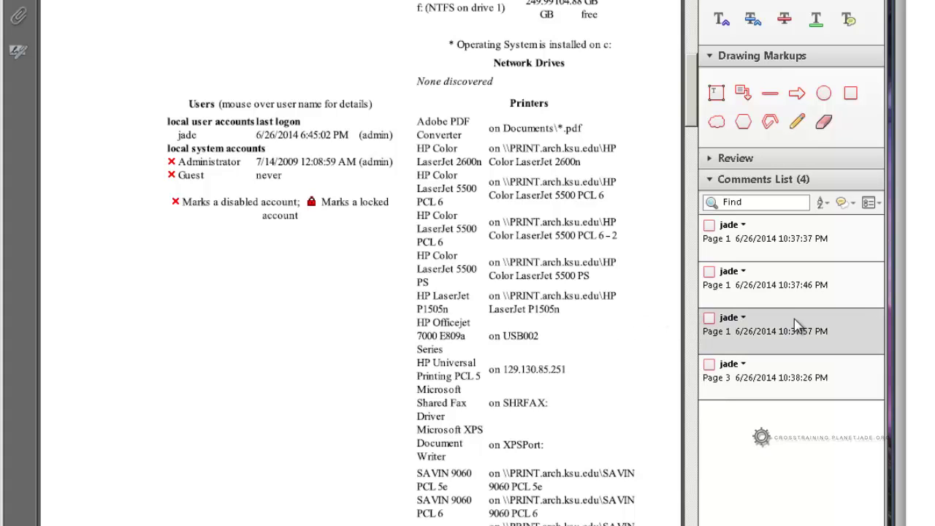
{"action": "scroll", "coordinate": [651, 332], "scroll_direction": "up", "scroll_amount": 3}
{"action": "scroll", "coordinate": [652, 333], "scroll_direction": "up", "scroll_amount": 4}
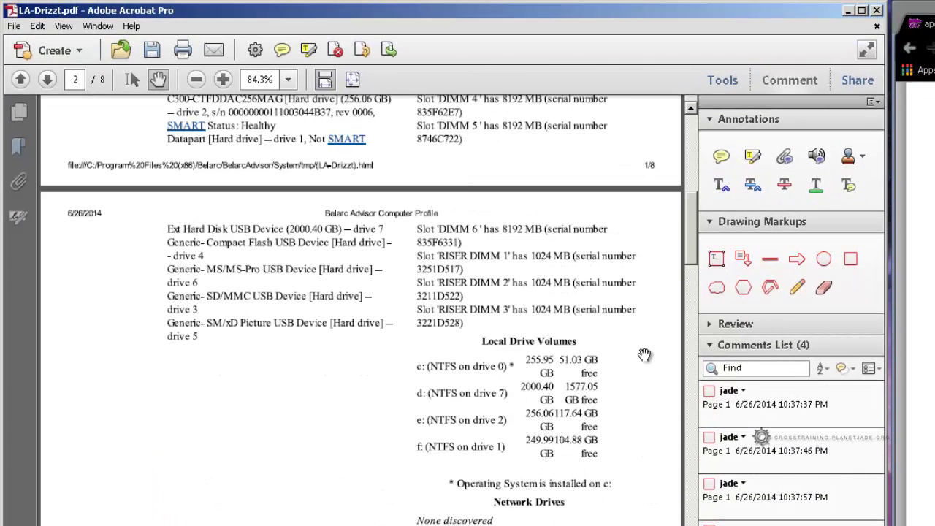
{"action": "left_click", "coordinate": [851, 258]}
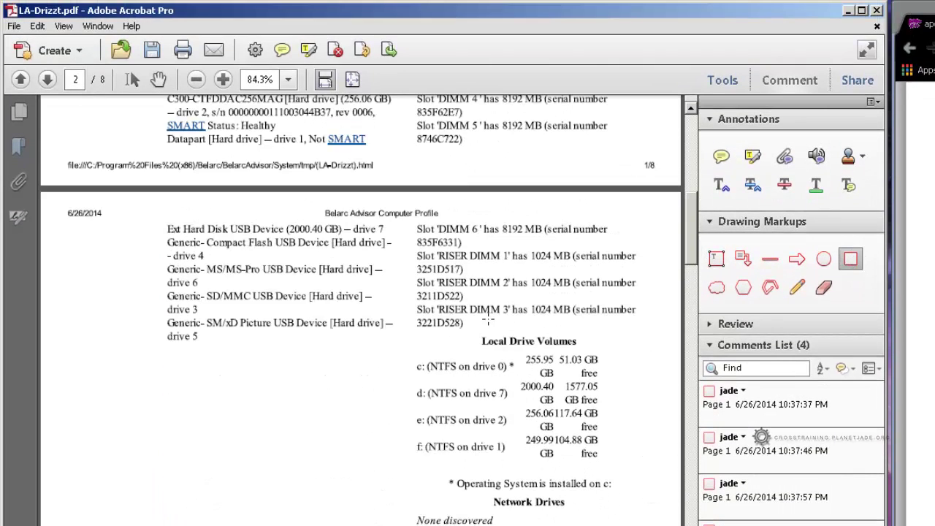
{"action": "left_click_drag", "start_coordinate": [408, 332], "coordinate": [620, 466]}
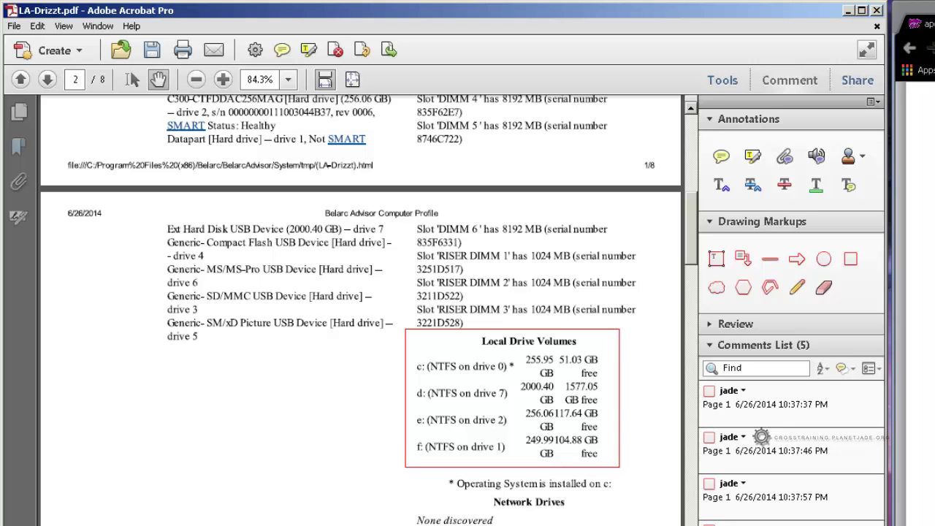
Draw a rectangle markup around the Intel ICH10 USB host controllers under Bus Adapters on page 3
{"action": "scroll", "coordinate": [360, 307], "scroll_direction": "down", "scroll_amount": 15}
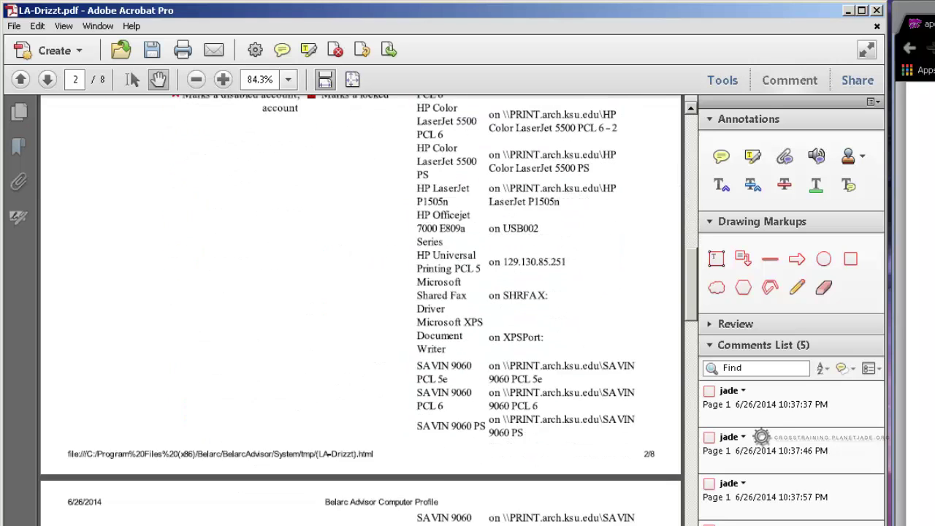
{"action": "scroll", "coordinate": [361, 307], "scroll_direction": "down", "scroll_amount": 7}
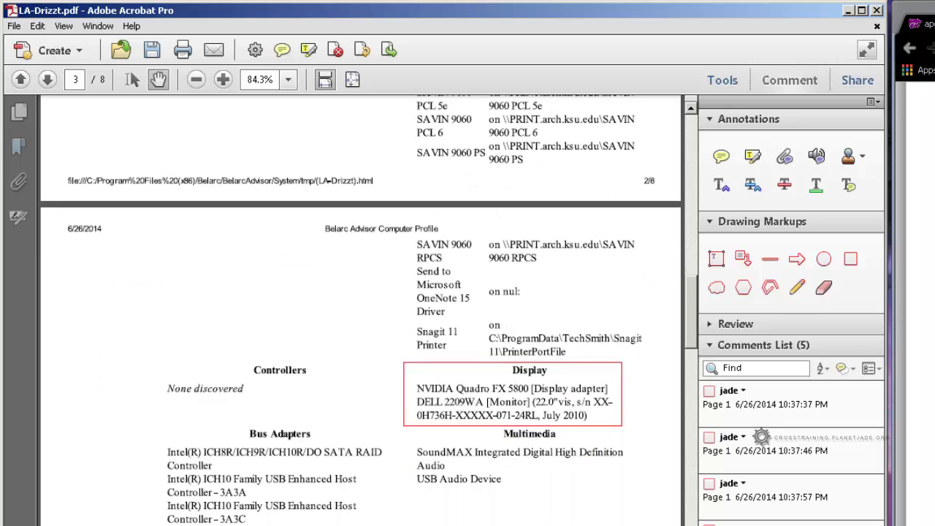
{"action": "left_click", "coordinate": [851, 258]}
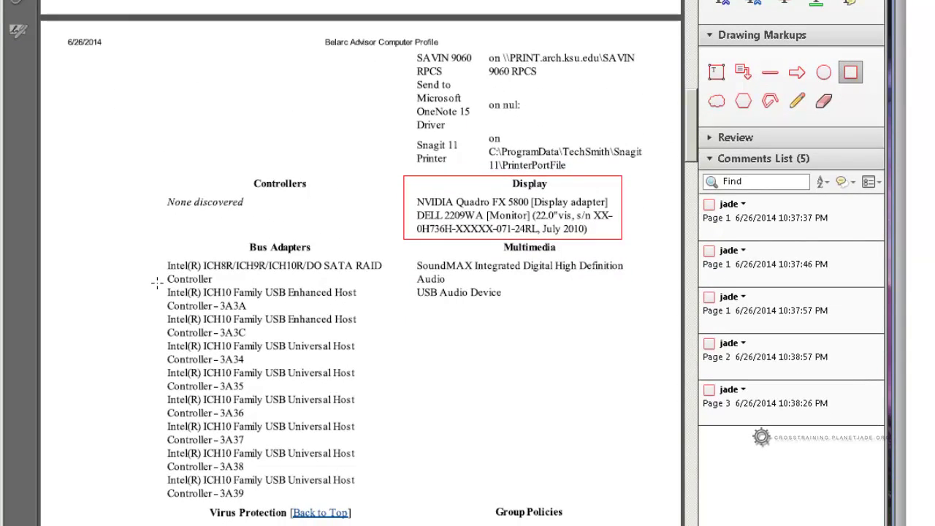
{"action": "left_click_drag", "start_coordinate": [157, 283], "coordinate": [372, 505]}
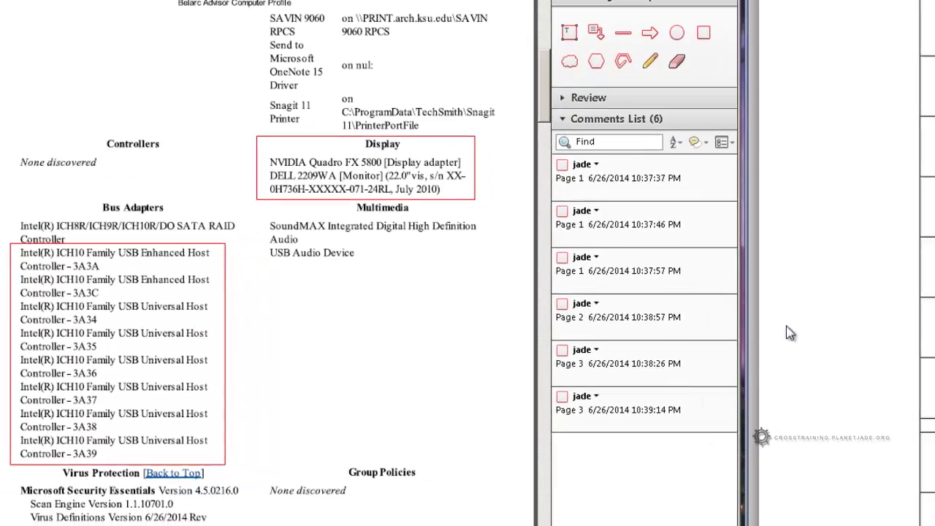
Draw a rectangle markup around the HL-DT-ST DVD+-RW GH50N optical drive line under Drives on page 1
{"action": "scroll", "coordinate": [678, 376], "scroll_direction": "down", "scroll_amount": 5}
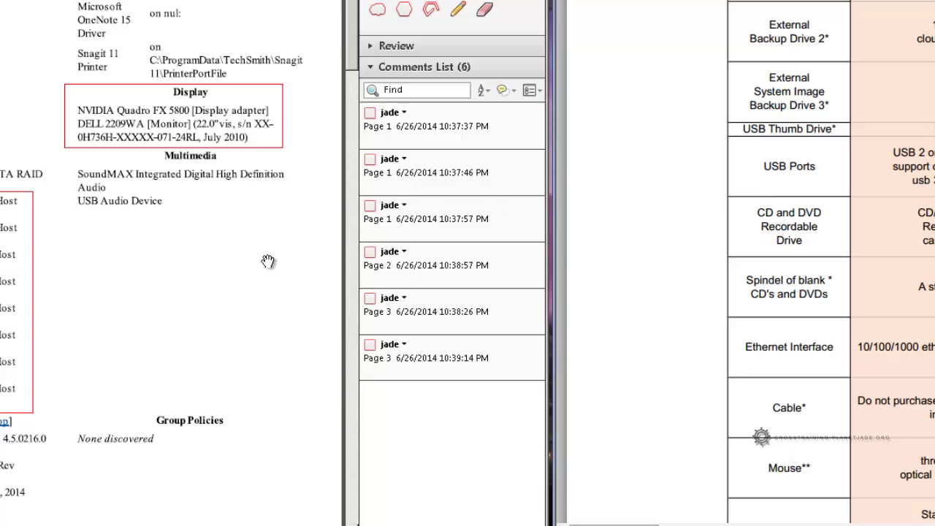
{"action": "scroll", "coordinate": [317, 261], "scroll_direction": "up", "scroll_amount": 5}
{"action": "scroll", "coordinate": [324, 281], "scroll_direction": "up", "scroll_amount": 10}
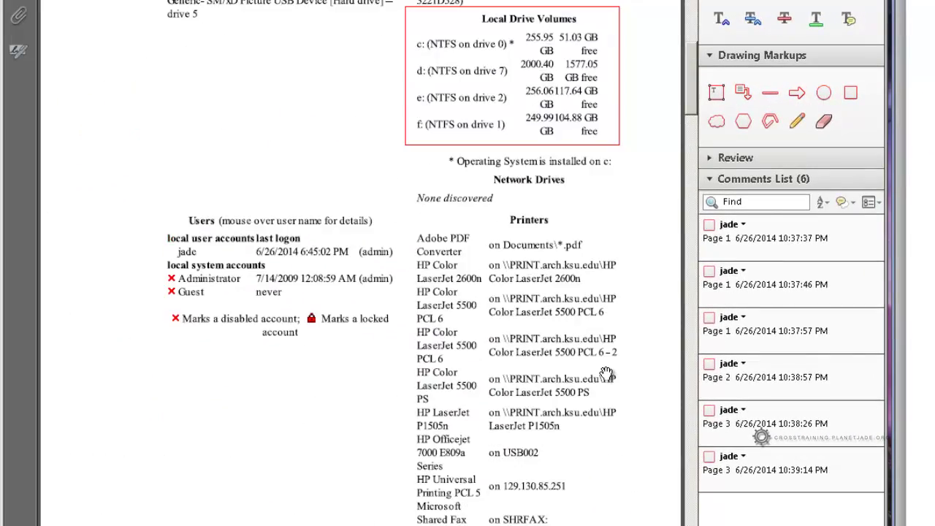
{"action": "scroll", "coordinate": [607, 374], "scroll_direction": "up", "scroll_amount": 2}
{"action": "scroll", "coordinate": [606, 374], "scroll_direction": "up", "scroll_amount": 3}
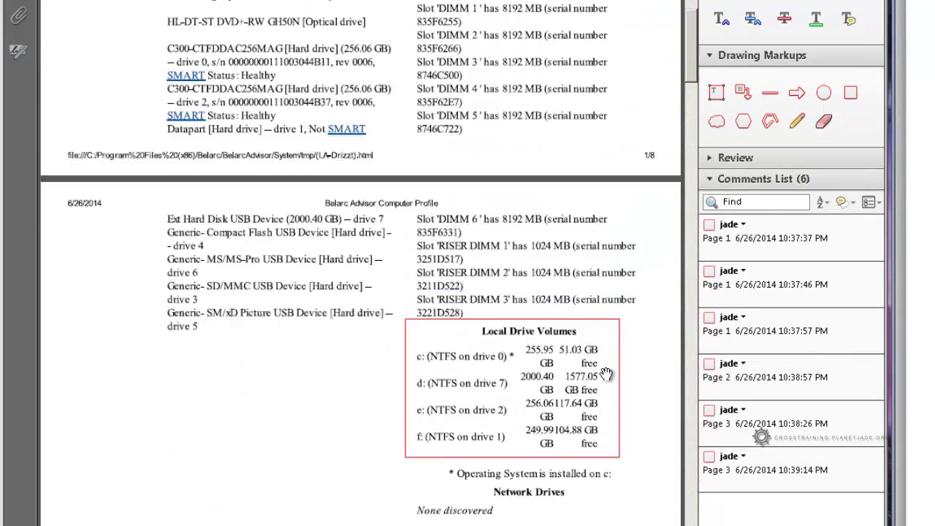
{"action": "scroll", "coordinate": [606, 374], "scroll_direction": "up", "scroll_amount": 5}
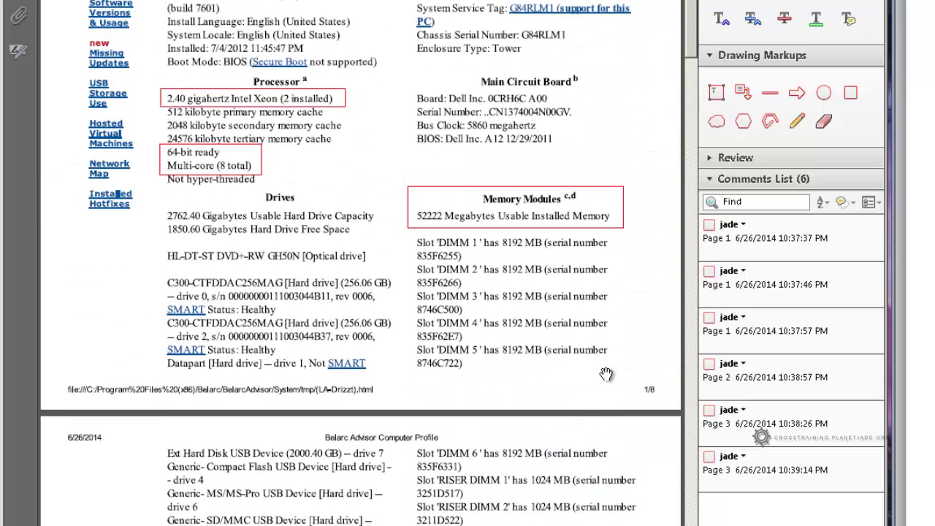
{"action": "scroll", "coordinate": [606, 374], "scroll_direction": "up", "scroll_amount": 1}
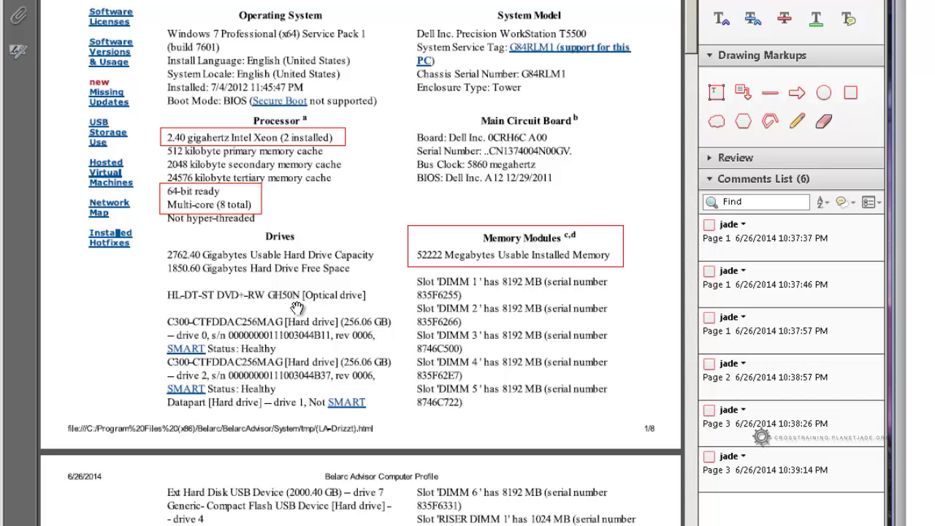
{"action": "left_click", "coordinate": [850, 93]}
{"action": "left_click_drag", "start_coordinate": [158, 284], "coordinate": [378, 305]}
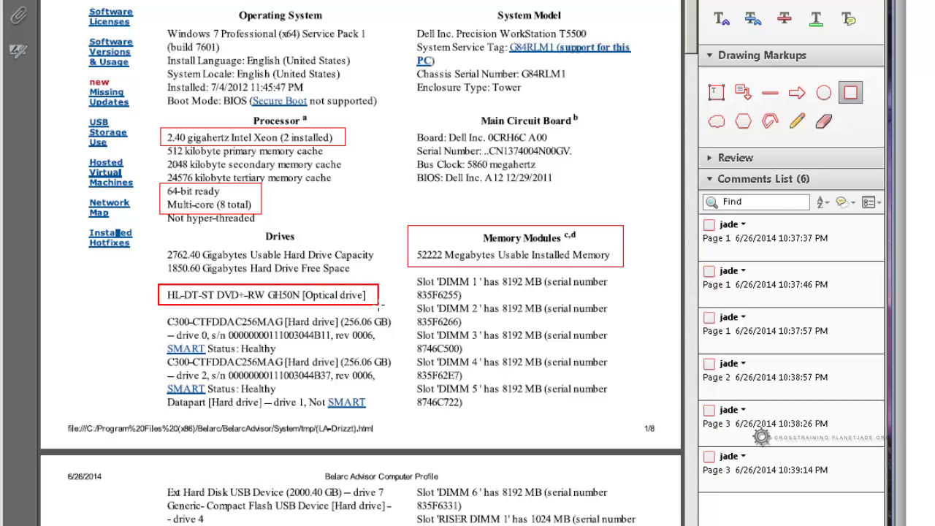
Draw a rectangle markup around the SoundMAX audio and USB Audio Device entries under Multimedia on page 3
{"action": "scroll", "coordinate": [495, 372], "scroll_direction": "down", "scroll_amount": 15}
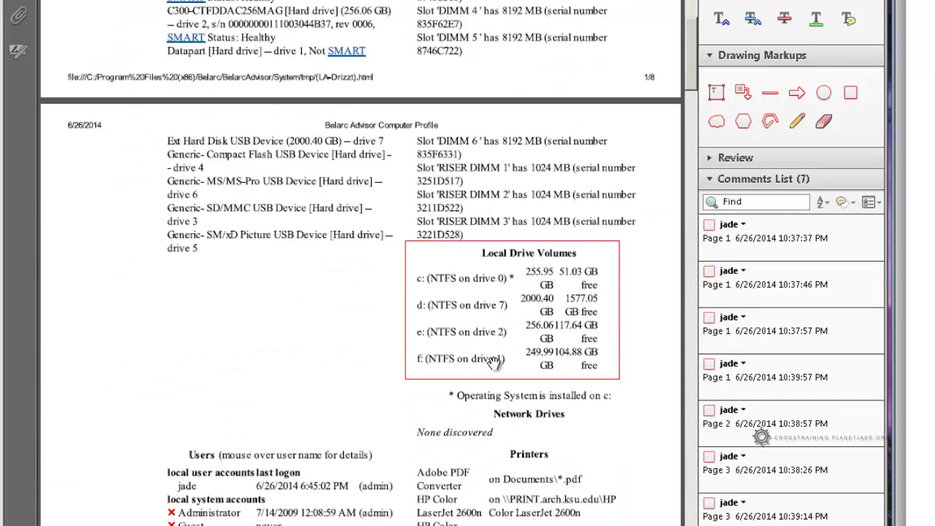
{"action": "scroll", "coordinate": [495, 371], "scroll_direction": "down", "scroll_amount": 15}
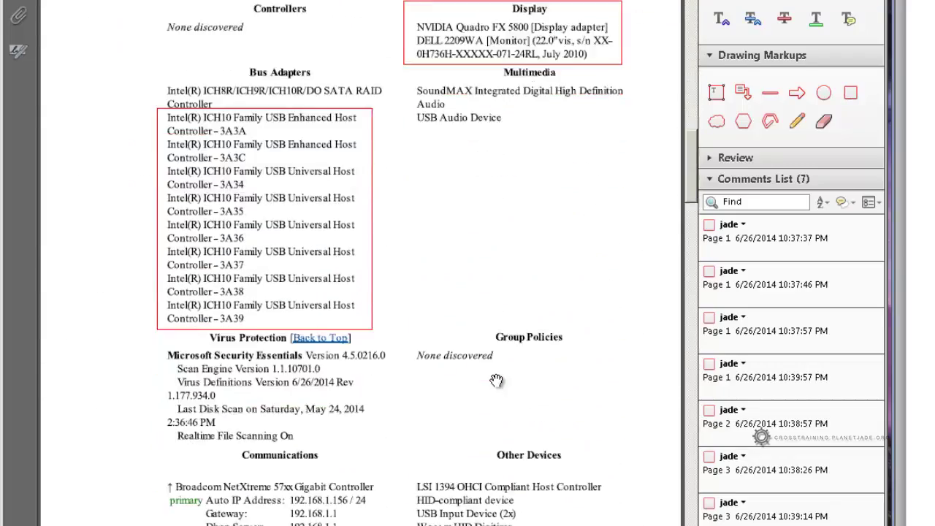
{"action": "scroll", "coordinate": [496, 380], "scroll_direction": "down", "scroll_amount": 2}
{"action": "scroll", "coordinate": [496, 379], "scroll_direction": "up", "scroll_amount": 15}
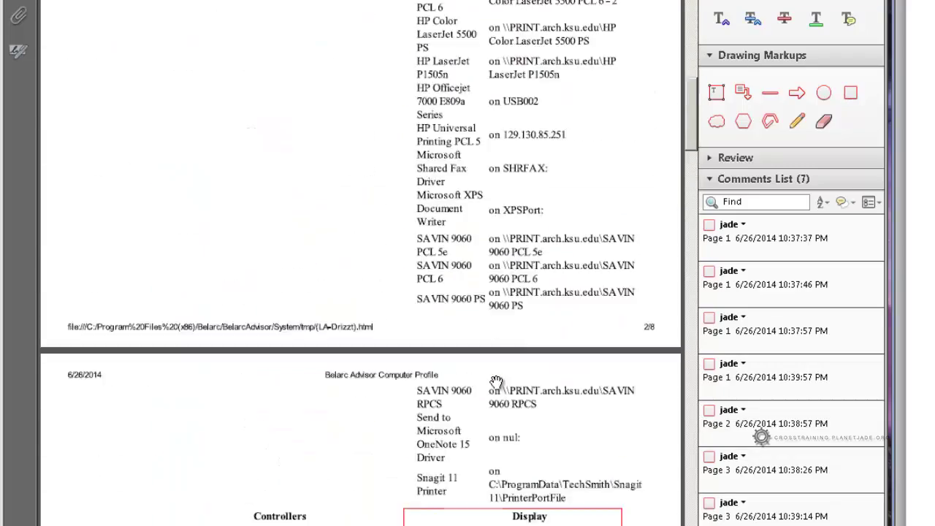
{"action": "scroll", "coordinate": [496, 382], "scroll_direction": "up", "scroll_amount": 10}
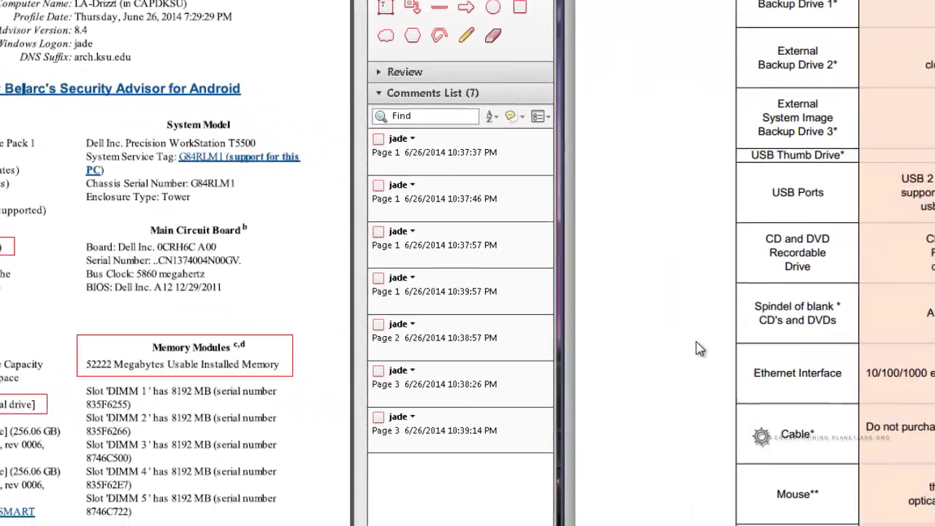
{"action": "scroll", "coordinate": [598, 323], "scroll_direction": "down", "scroll_amount": 2}
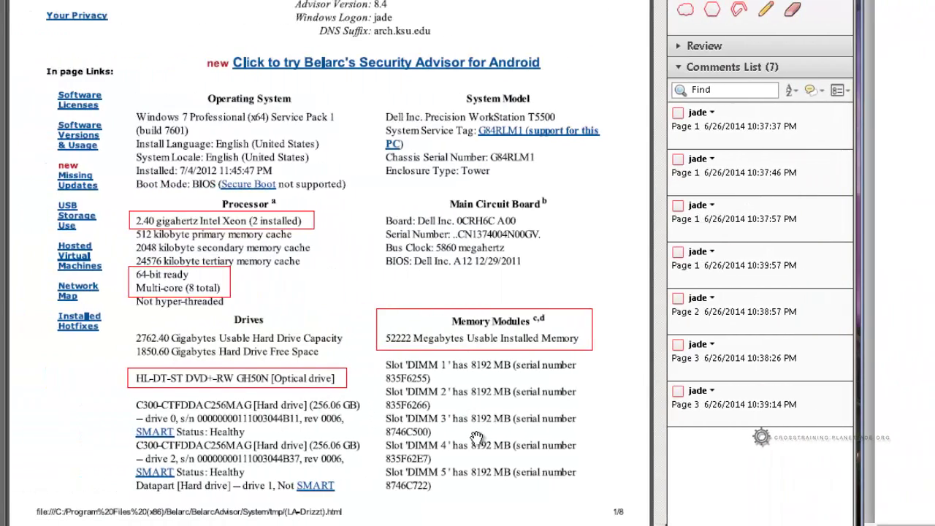
{"action": "scroll", "coordinate": [476, 437], "scroll_direction": "down", "scroll_amount": 10}
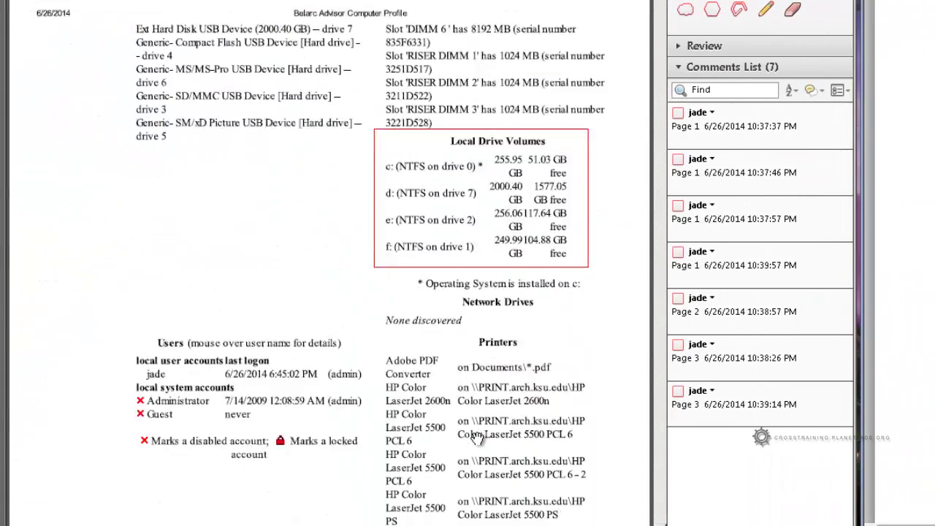
{"action": "scroll", "coordinate": [477, 437], "scroll_direction": "down", "scroll_amount": 1}
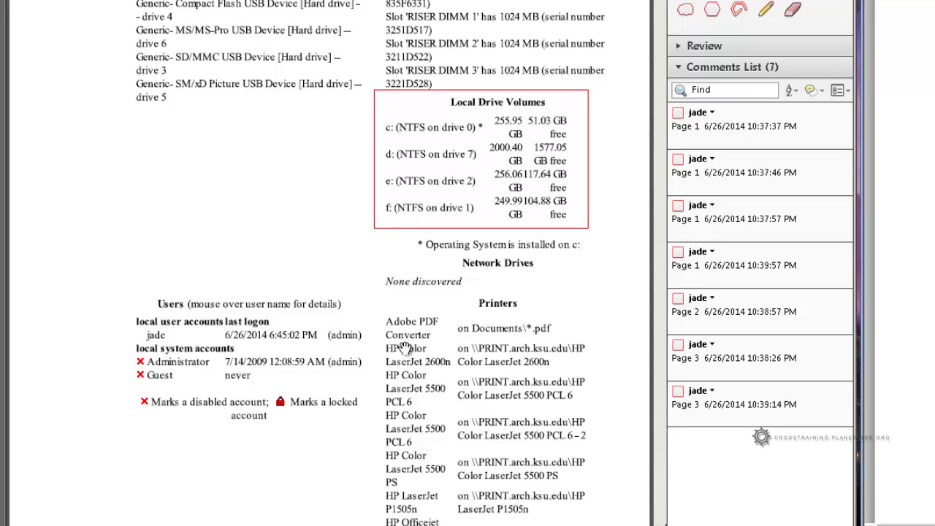
{"action": "scroll", "coordinate": [405, 348], "scroll_direction": "down", "scroll_amount": 13}
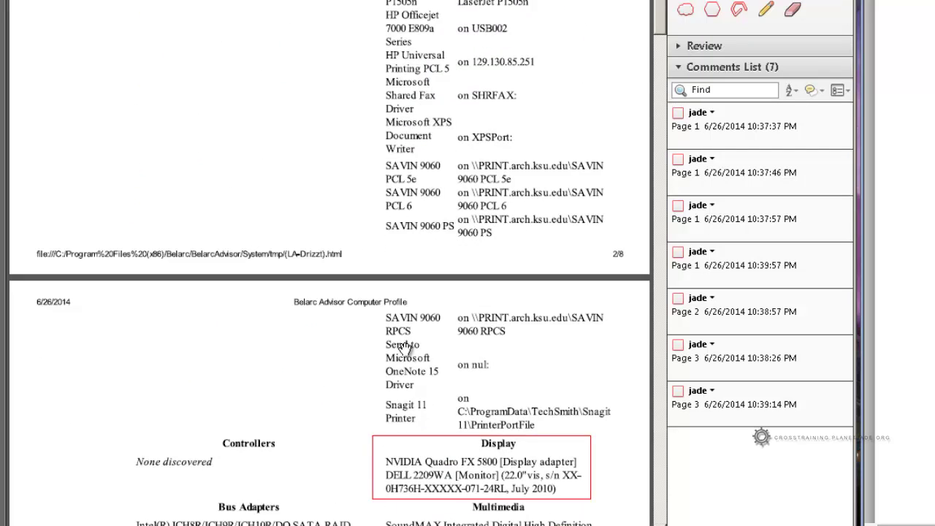
{"action": "scroll", "coordinate": [403, 347], "scroll_direction": "down", "scroll_amount": 5}
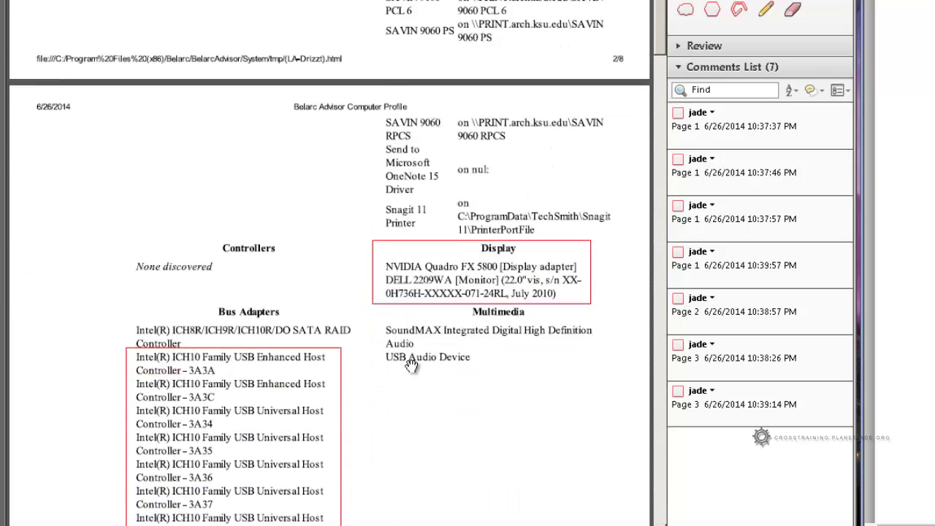
{"action": "scroll", "coordinate": [412, 366], "scroll_direction": "down", "scroll_amount": 1}
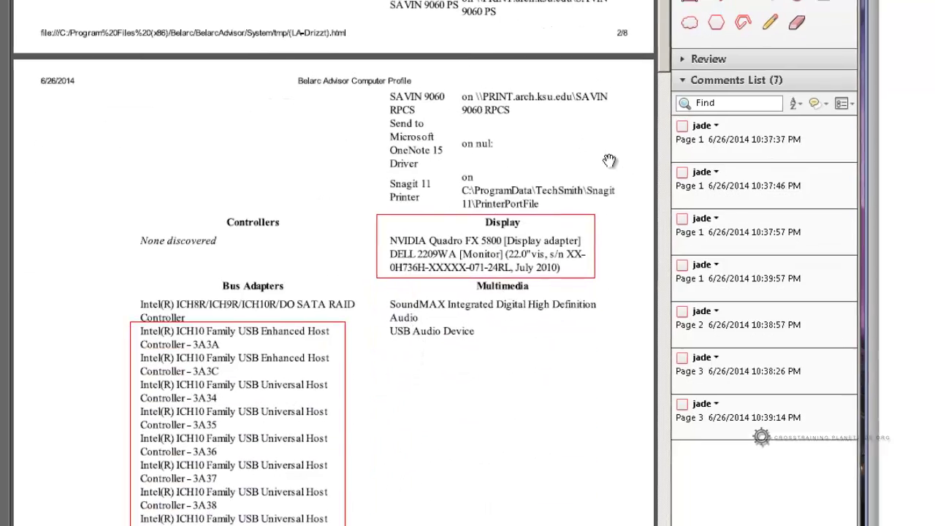
{"action": "left_click", "coordinate": [852, 80]}
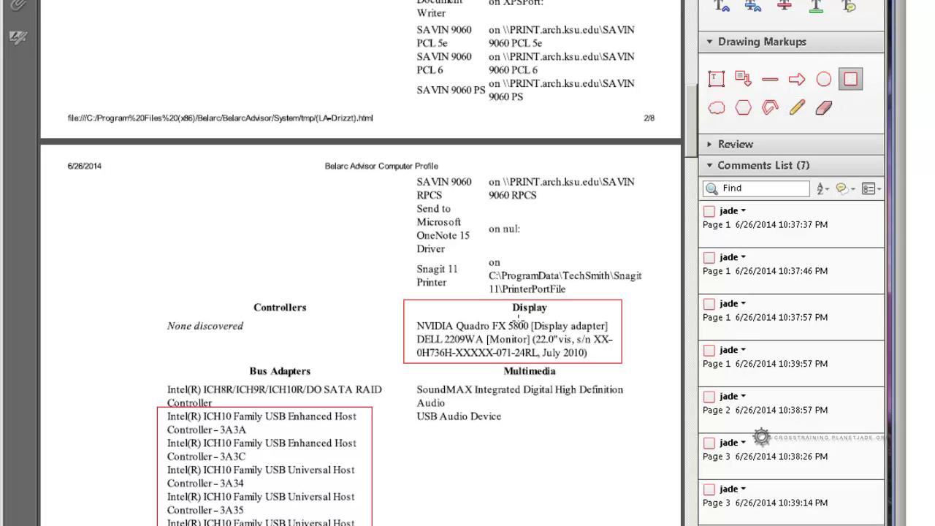
{"action": "mouse_move", "coordinate": [408, 380]}
{"action": "left_mouse_down"}
{"action": "mouse_move", "coordinate": [463, 434]}
{"action": "mouse_move", "coordinate": [578, 443]}
{"action": "mouse_move", "coordinate": [634, 426]}
{"action": "left_mouse_up"}
Draw a rectangle markup around the Broadcom NetXtreme Gigabit Controller details under Communications on page 3
{"action": "scroll", "coordinate": [627, 446], "scroll_direction": "down", "scroll_amount": 7}
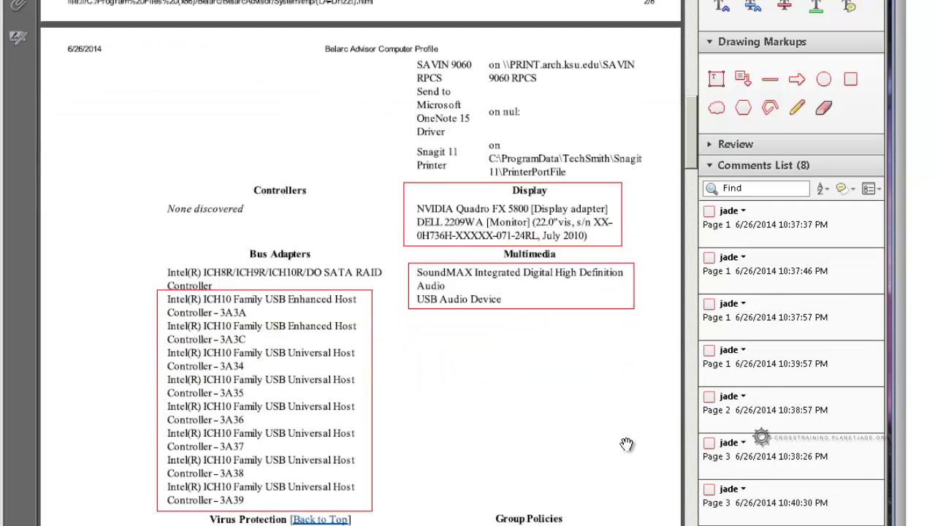
{"action": "scroll", "coordinate": [627, 452], "scroll_direction": "down", "scroll_amount": 1}
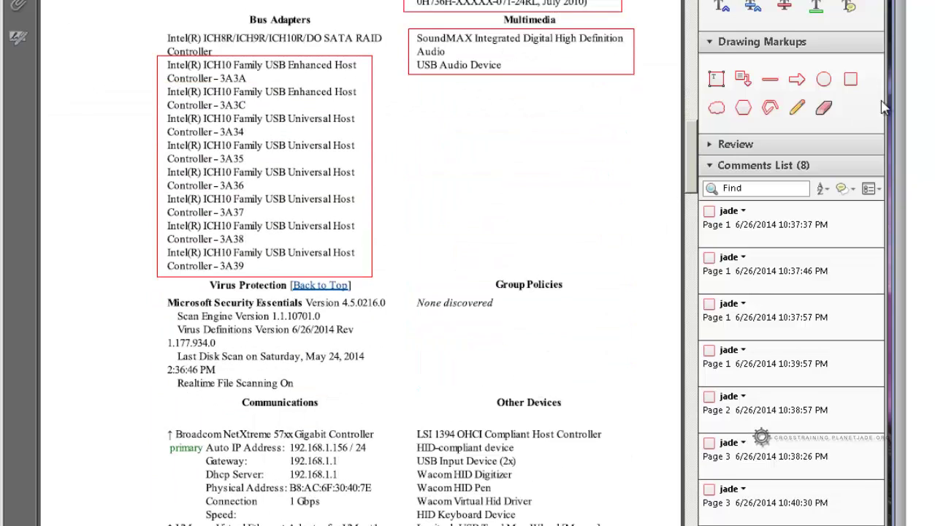
{"action": "left_click", "coordinate": [850, 79]}
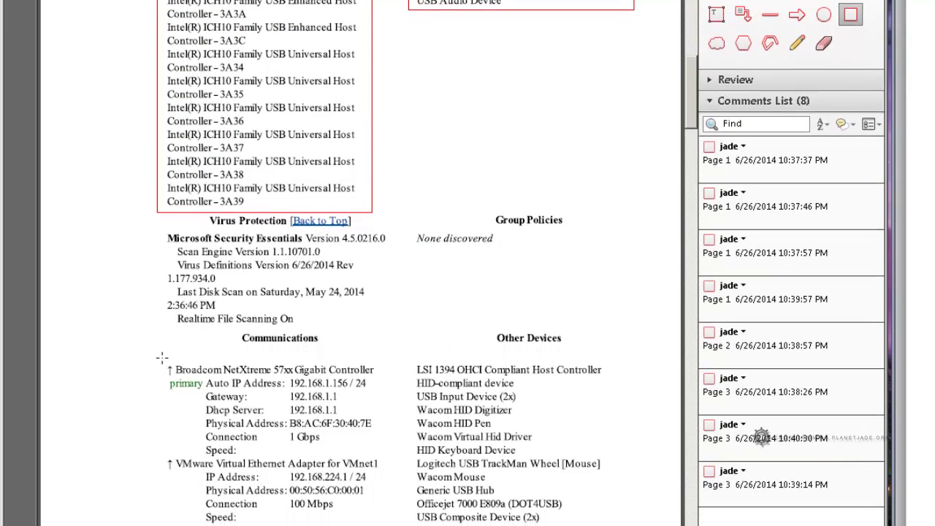
{"action": "left_click_drag", "start_coordinate": [161, 356], "coordinate": [384, 455]}
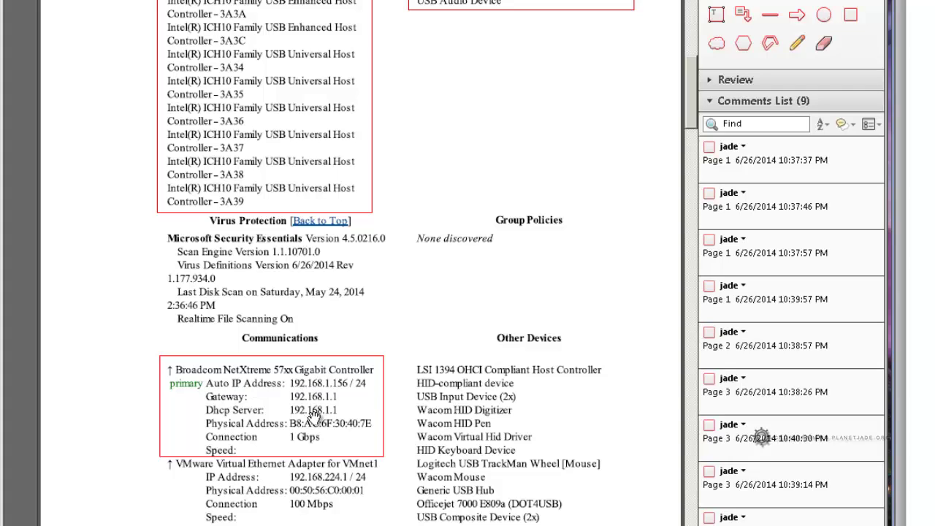
Check the report's remaining communications entries and the Ethernet Interface row of the hardware requirements table
{"action": "scroll", "coordinate": [314, 436], "scroll_direction": "down", "scroll_amount": 1}
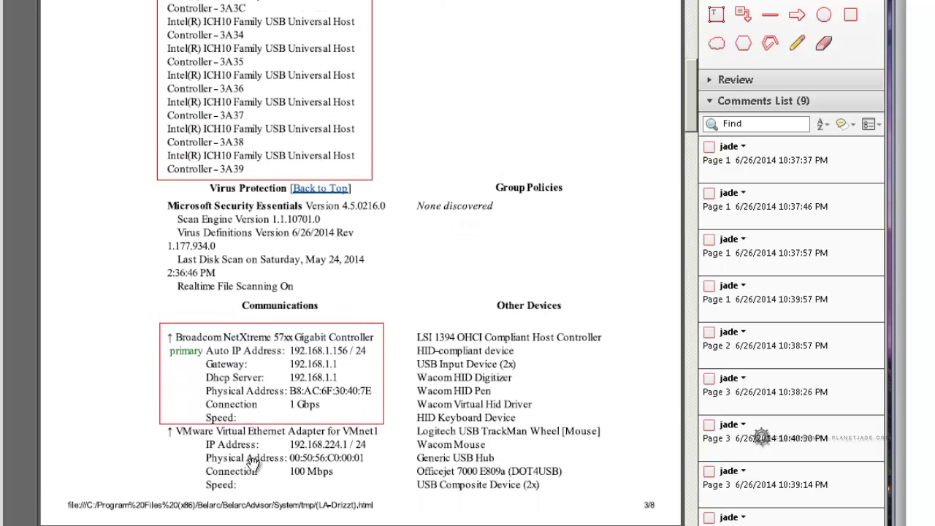
{"action": "left_click_drag", "start_coordinate": [293, 462], "coordinate": [245, 0]}
{"action": "scroll", "coordinate": [434, 283], "scroll_direction": "up", "scroll_amount": 10}
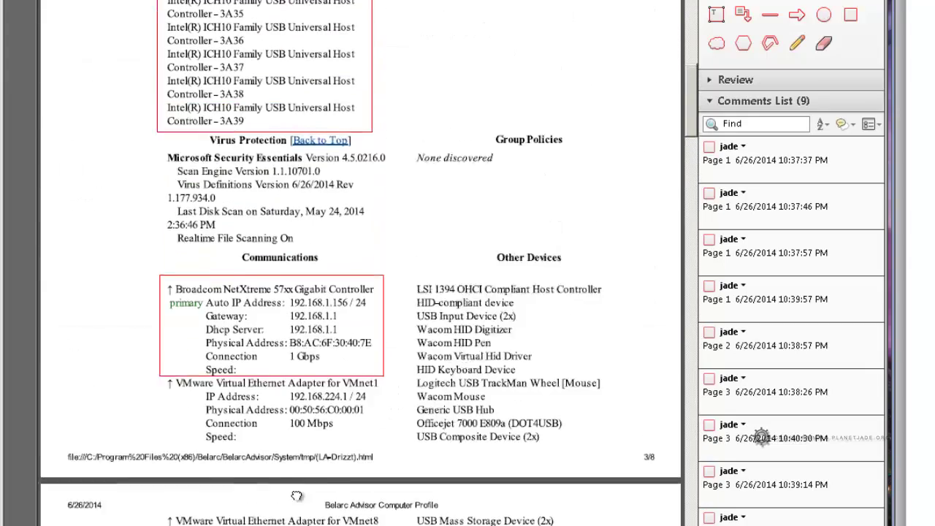
{"action": "scroll", "coordinate": [434, 284], "scroll_direction": "up", "scroll_amount": 15}
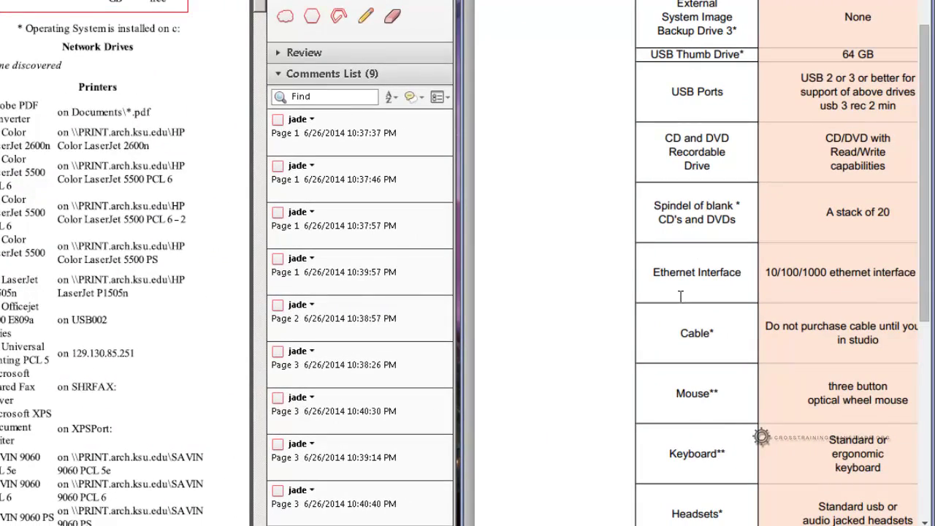
{"action": "left_click_drag", "start_coordinate": [654, 272], "coordinate": [742, 275]}
{"action": "left_click", "coordinate": [621, 282]}
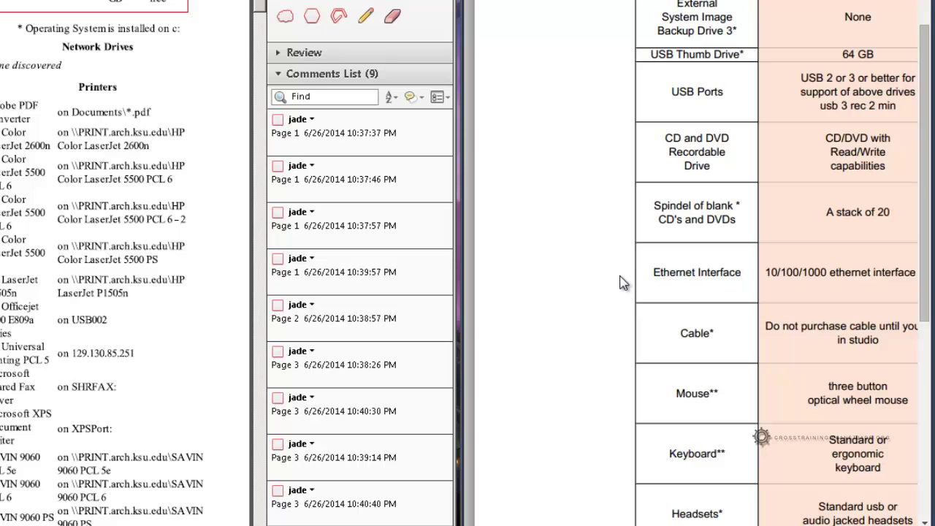
Examine the Mouse, Keyboard, Headsets and Webcam rows in the hardware requirements table
{"action": "scroll", "coordinate": [651, 329], "scroll_direction": "down", "scroll_amount": 3}
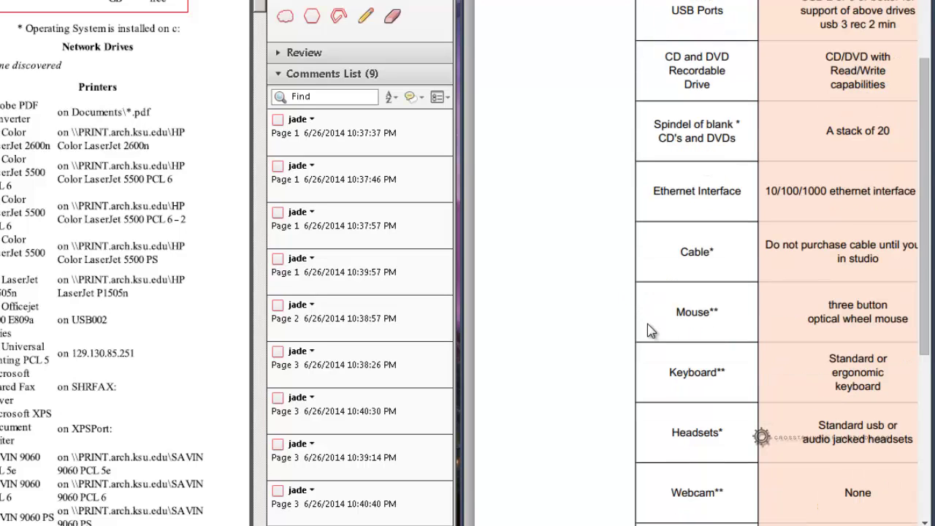
{"action": "scroll", "coordinate": [692, 334], "scroll_direction": "down", "scroll_amount": 3}
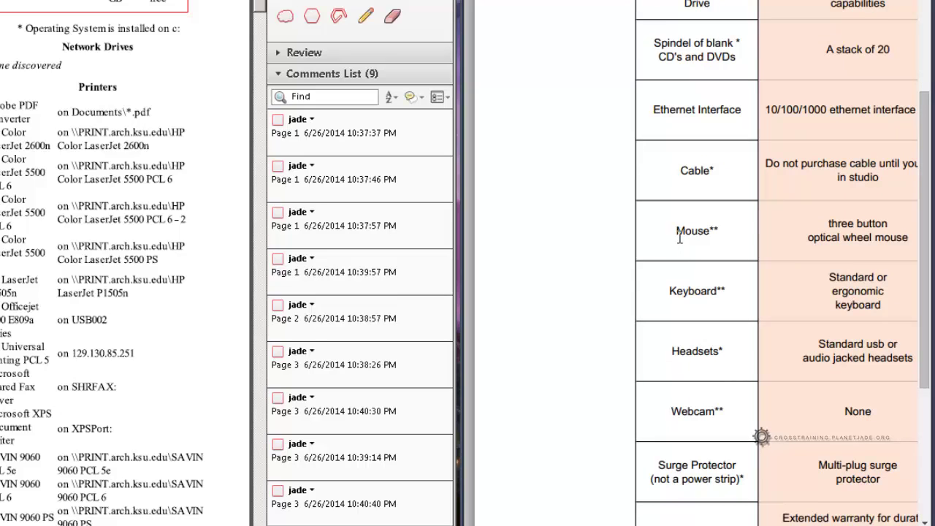
{"action": "left_click_drag", "start_coordinate": [679, 229], "coordinate": [721, 343]}
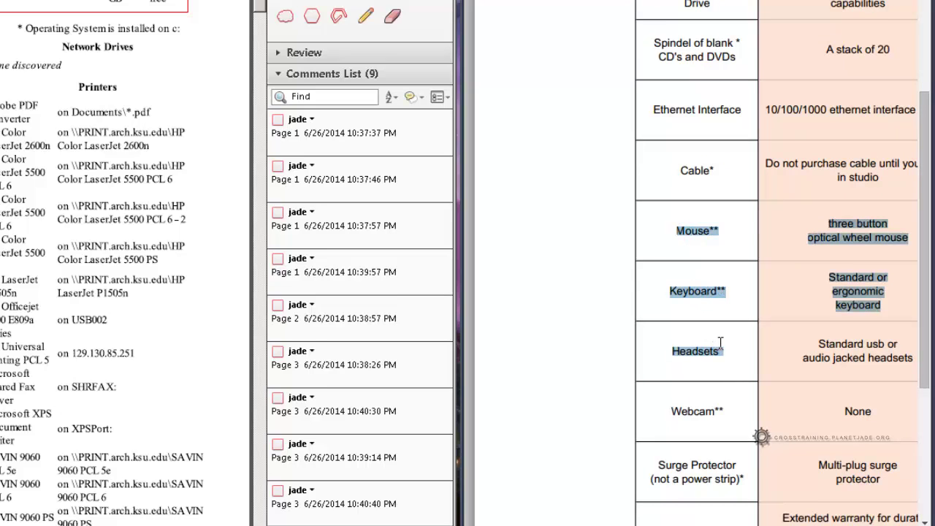
{"action": "left_click", "coordinate": [722, 403]}
{"action": "left_click_drag", "start_coordinate": [667, 413], "coordinate": [734, 415]}
Read the rest of the hardware requirements table, highlighting the Surge Protector (not a power strip) label
{"action": "scroll", "coordinate": [734, 414], "scroll_direction": "down", "scroll_amount": 4}
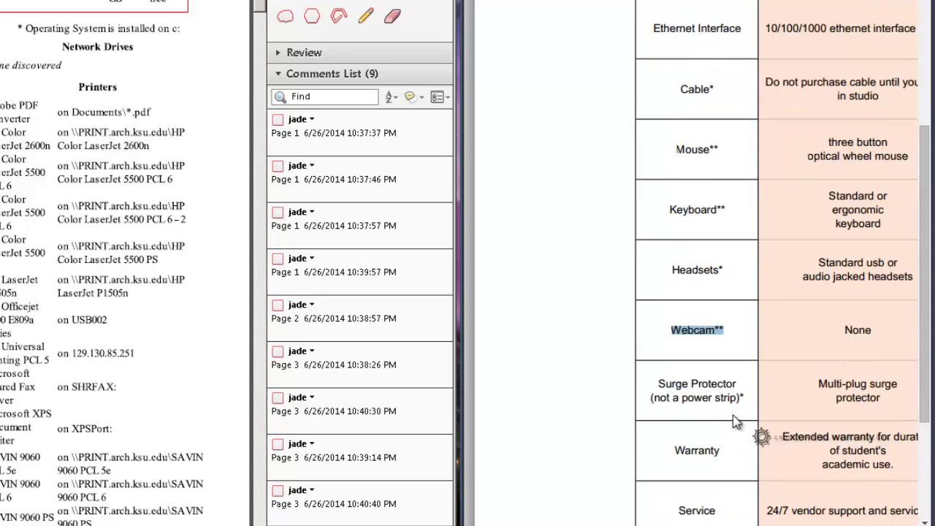
{"action": "scroll", "coordinate": [720, 367], "scroll_direction": "down", "scroll_amount": 2}
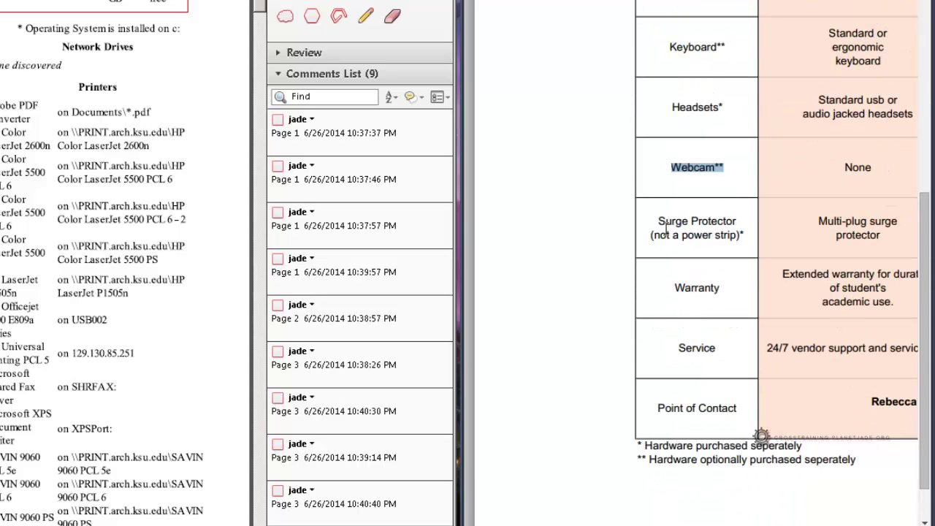
{"action": "left_click_drag", "start_coordinate": [658, 219], "coordinate": [747, 240]}
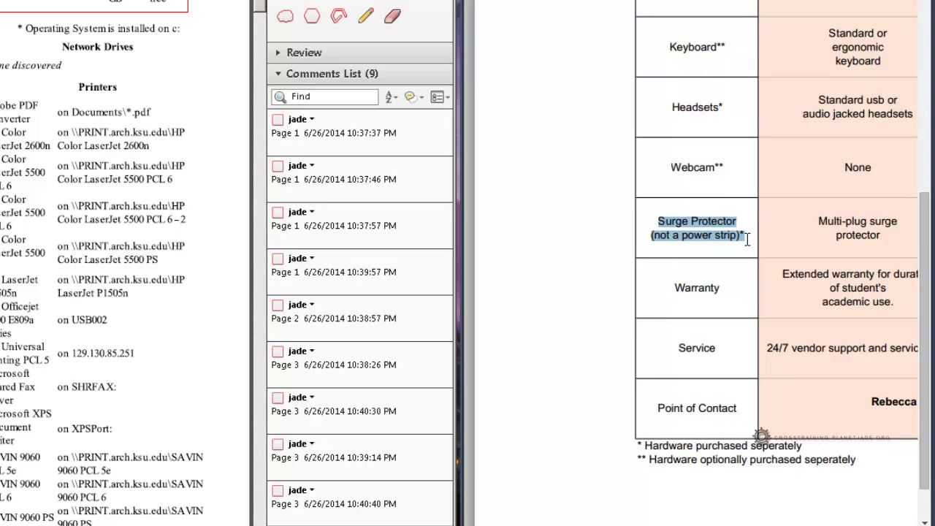
{"action": "left_click", "coordinate": [747, 240]}
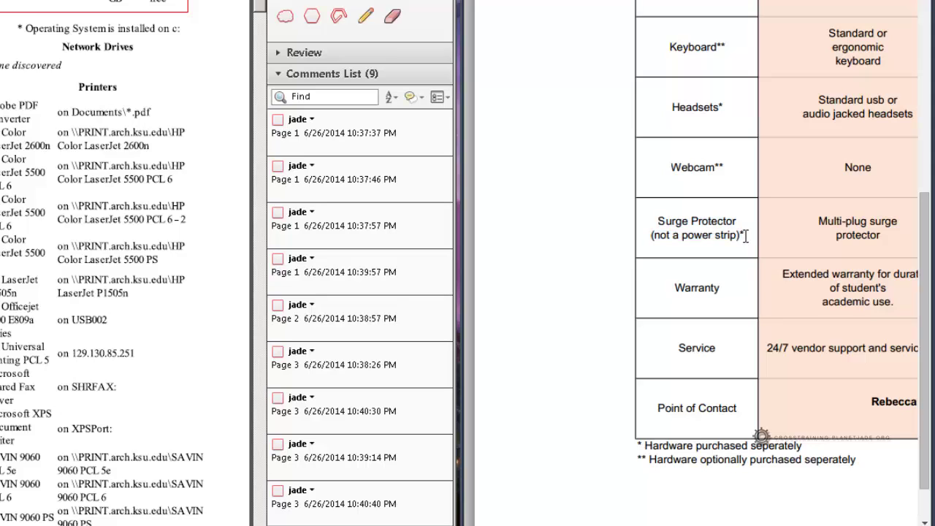
{"action": "left_click_drag", "start_coordinate": [746, 236], "coordinate": [654, 216]}
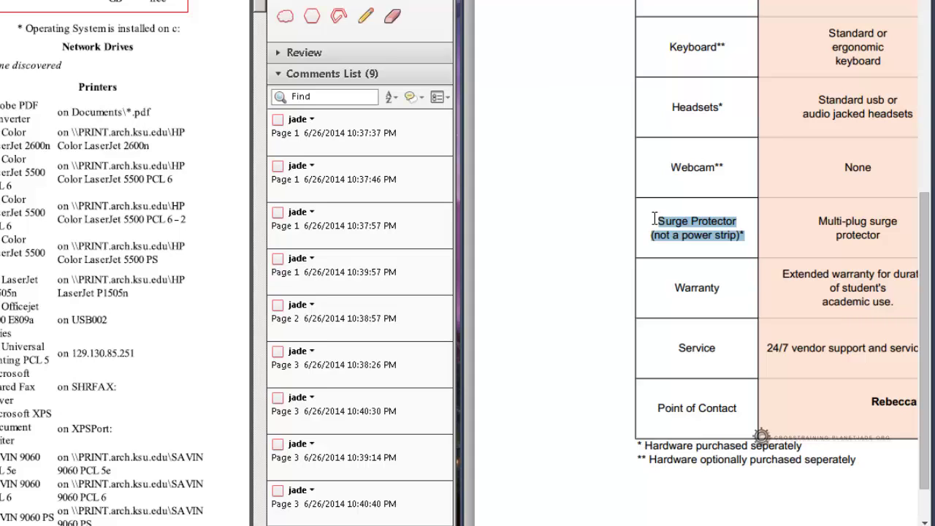
{"action": "left_click", "coordinate": [660, 222]}
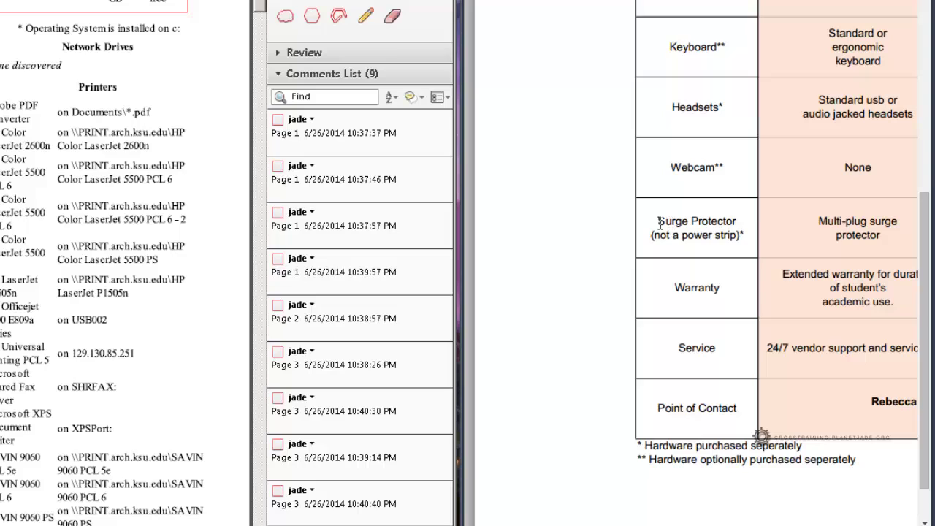
{"action": "left_click_drag", "start_coordinate": [660, 218], "coordinate": [741, 239]}
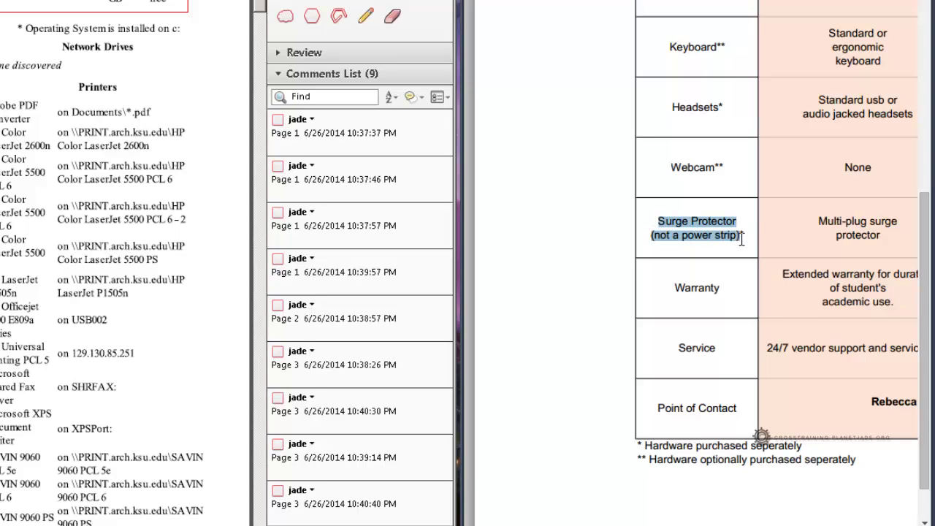
Examine the Surge Protector and Warranty rows in the hardware requirements table, highlighting the Warranty label
{"action": "left_click", "coordinate": [734, 241]}
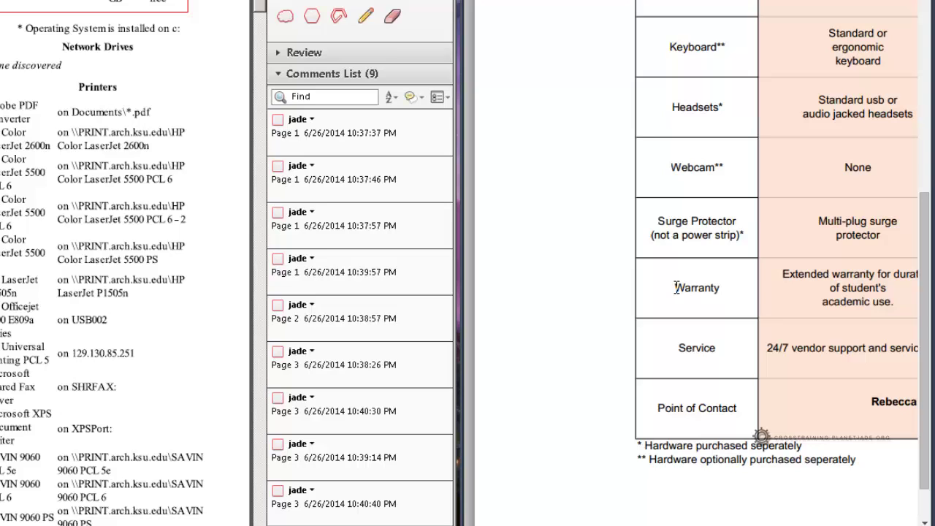
{"action": "left_click_drag", "start_coordinate": [658, 221], "coordinate": [740, 225]}
{"action": "left_click", "coordinate": [724, 287]}
{"action": "left_click_drag", "start_coordinate": [675, 289], "coordinate": [737, 289]}
{"action": "left_click", "coordinate": [729, 290]}
{"action": "left_click_drag", "start_coordinate": [674, 287], "coordinate": [725, 288]}
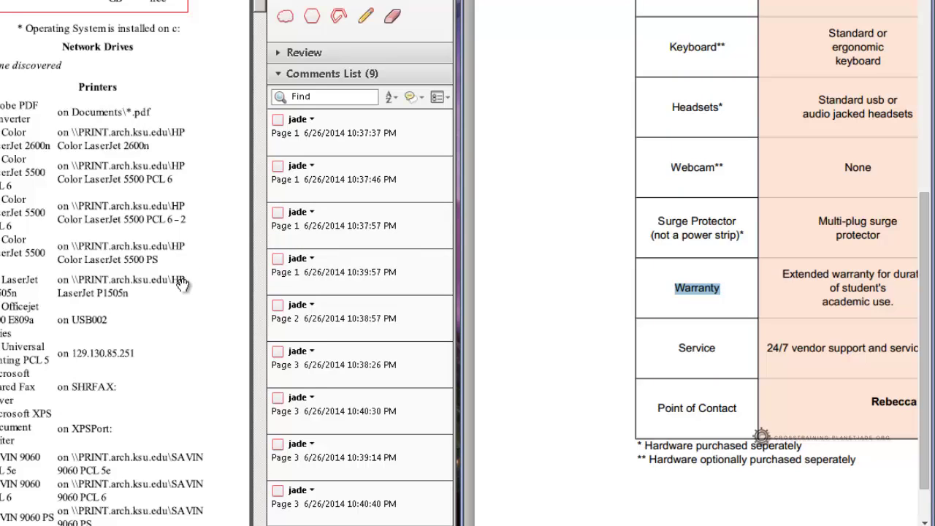
Look through the printers, display and Local Drive Volumes sections on pages 2 and 3 of the report
{"action": "scroll", "coordinate": [182, 285], "scroll_direction": "down", "scroll_amount": 1}
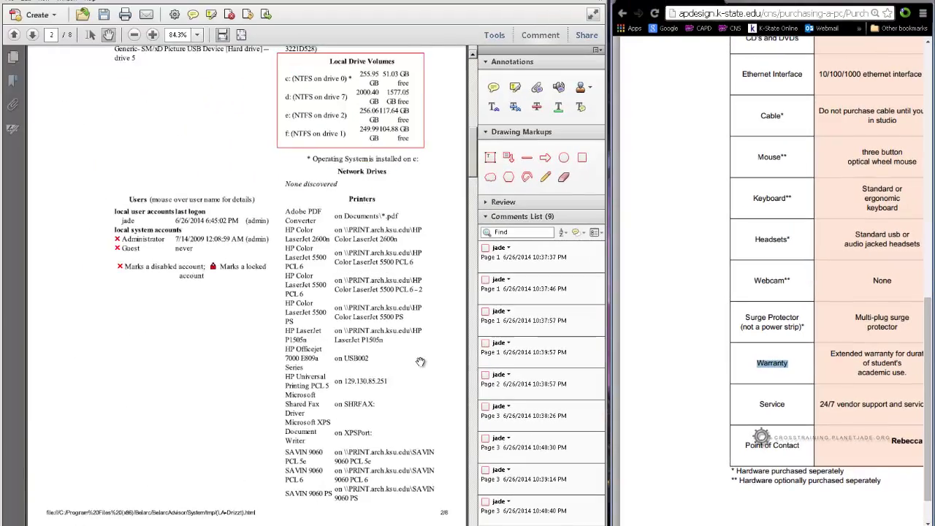
{"action": "scroll", "coordinate": [421, 362], "scroll_direction": "down", "scroll_amount": 8}
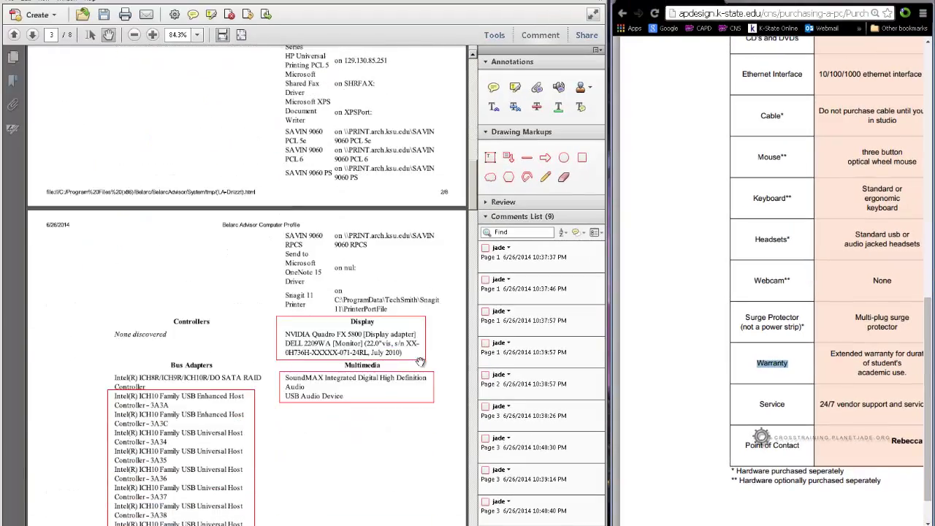
{"action": "scroll", "coordinate": [421, 362], "scroll_direction": "up", "scroll_amount": 8}
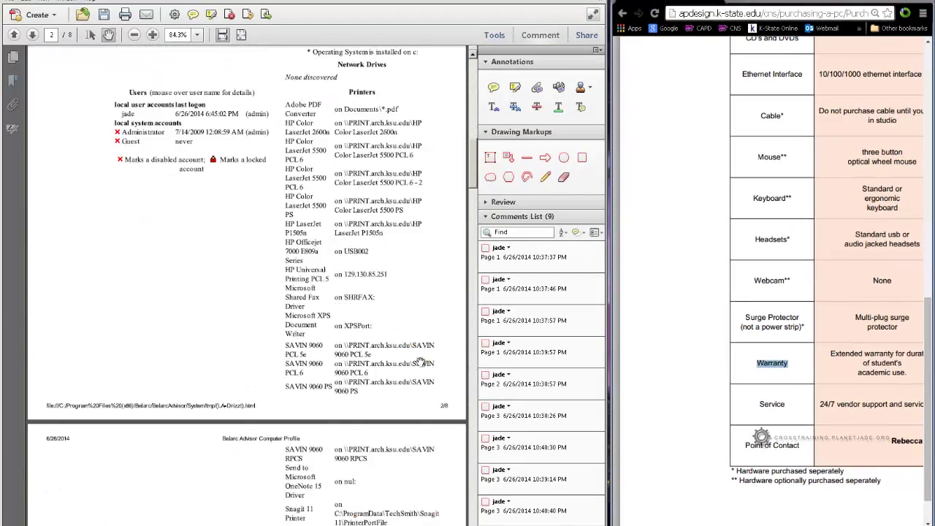
{"action": "left_click", "coordinate": [767, 411]}
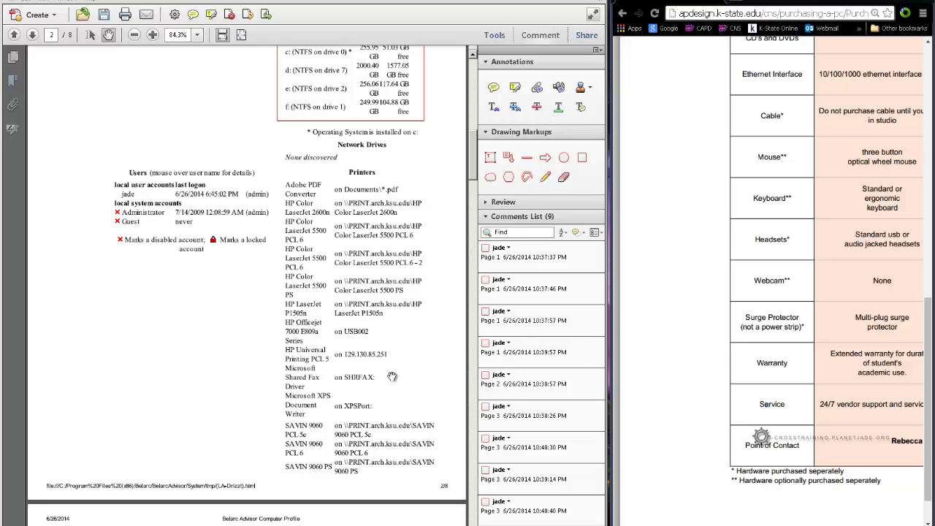
{"action": "left_click_drag", "start_coordinate": [388, 372], "coordinate": [389, 411]}
{"action": "scroll", "coordinate": [390, 410], "scroll_direction": "up", "scroll_amount": 3}
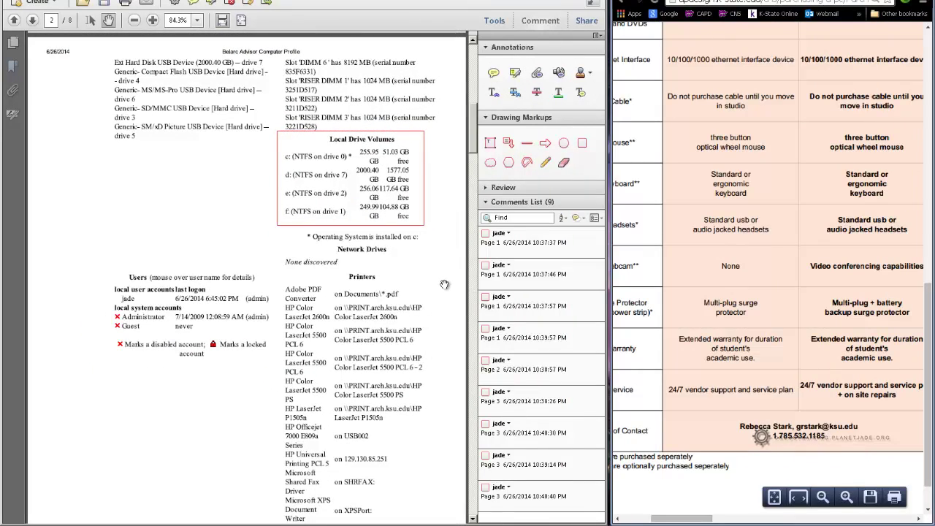
{"action": "scroll", "coordinate": [444, 285], "scroll_direction": "up", "scroll_amount": 5}
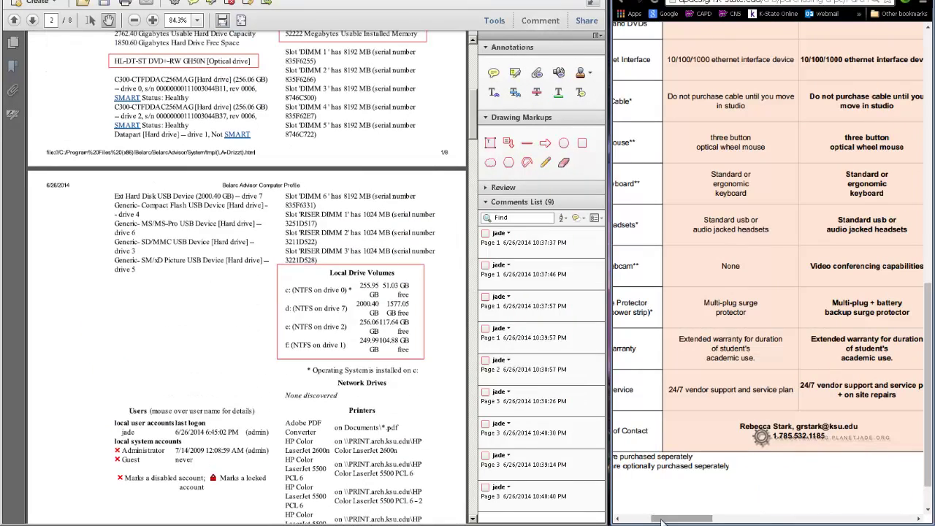
Compare the minimum and recommended hardware across the Architecture, Interior Architecture, Landscape Architecture and Regional Community Planning columns
{"action": "left_click_drag", "start_coordinate": [661, 520], "coordinate": [629, 521]}
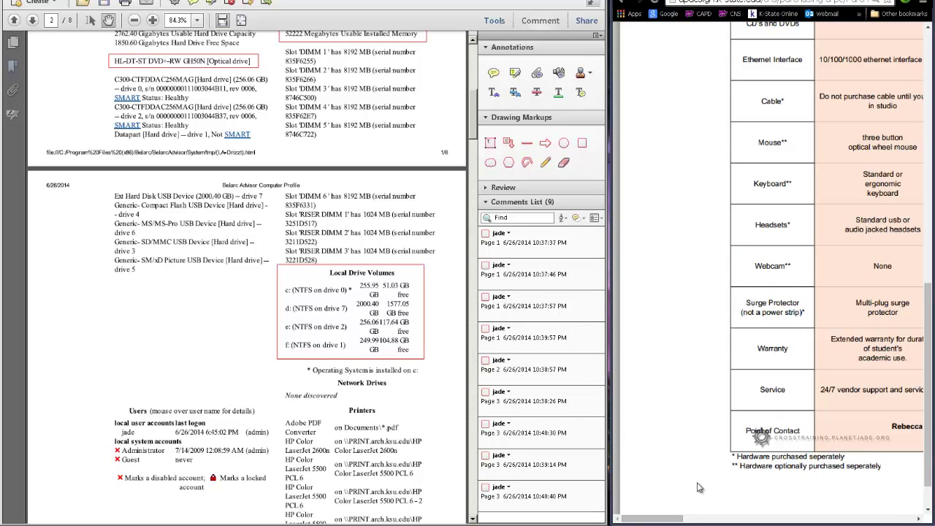
{"action": "scroll", "coordinate": [698, 487], "scroll_direction": "up", "scroll_amount": 10}
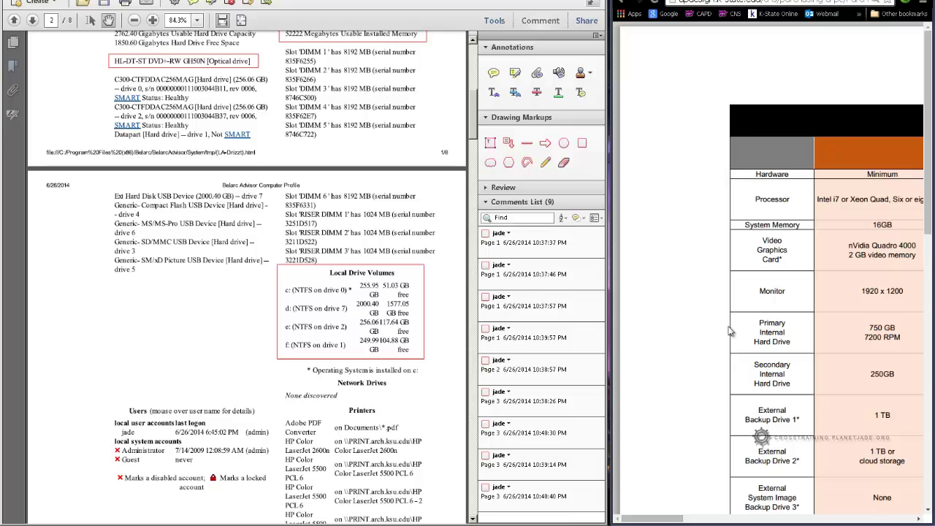
{"action": "left_click_drag", "start_coordinate": [662, 517], "coordinate": [735, 525]}
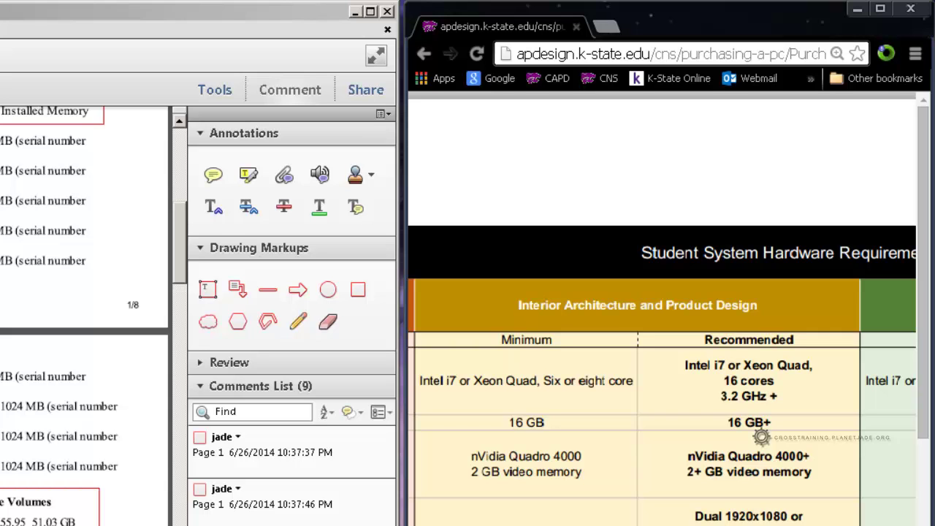
{"action": "scroll", "coordinate": [662, 313], "scroll_direction": "left", "scroll_amount": 9}
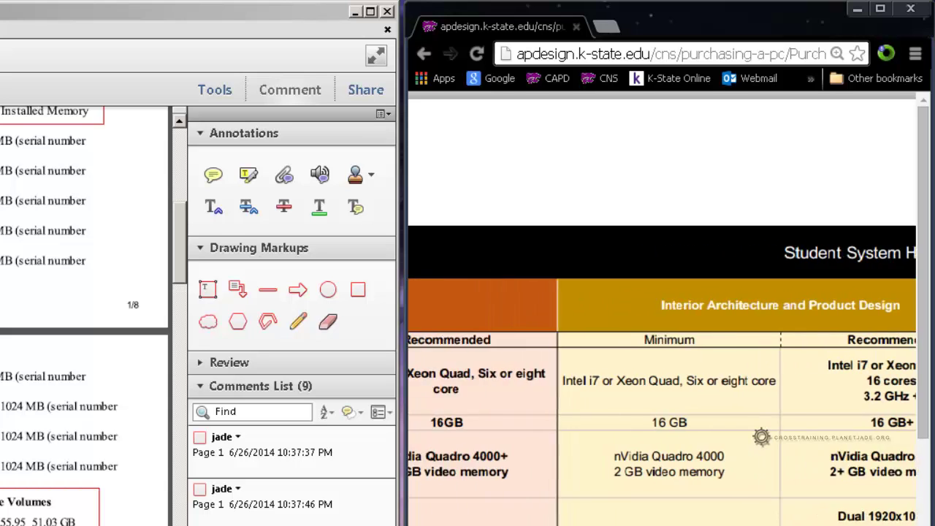
{"action": "scroll", "coordinate": [662, 313], "scroll_direction": "right", "scroll_amount": 6}
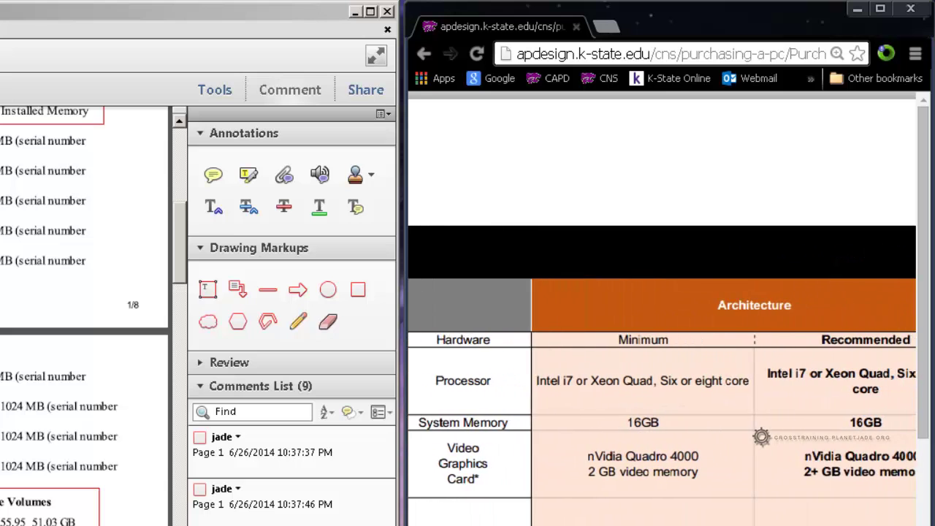
{"action": "scroll", "coordinate": [662, 312], "scroll_direction": "right", "scroll_amount": 12}
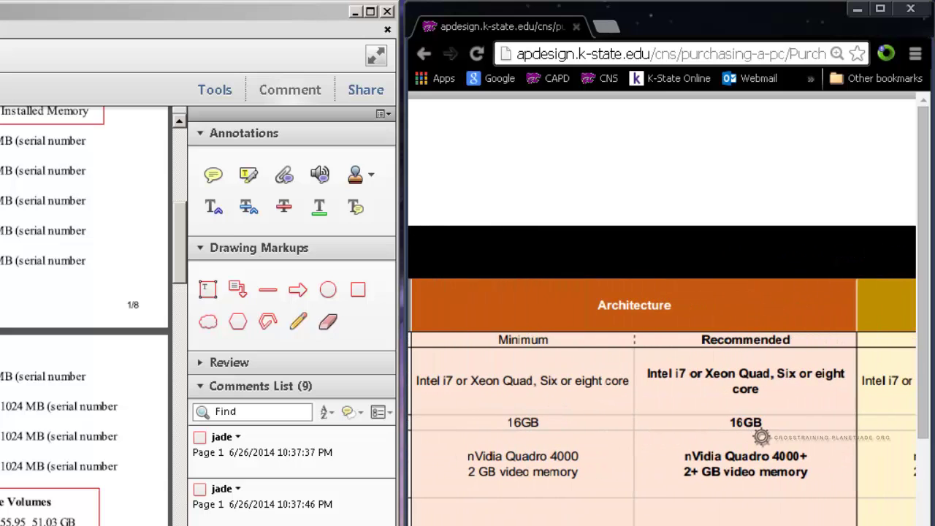
{"action": "scroll", "coordinate": [662, 313], "scroll_direction": "right", "scroll_amount": 18}
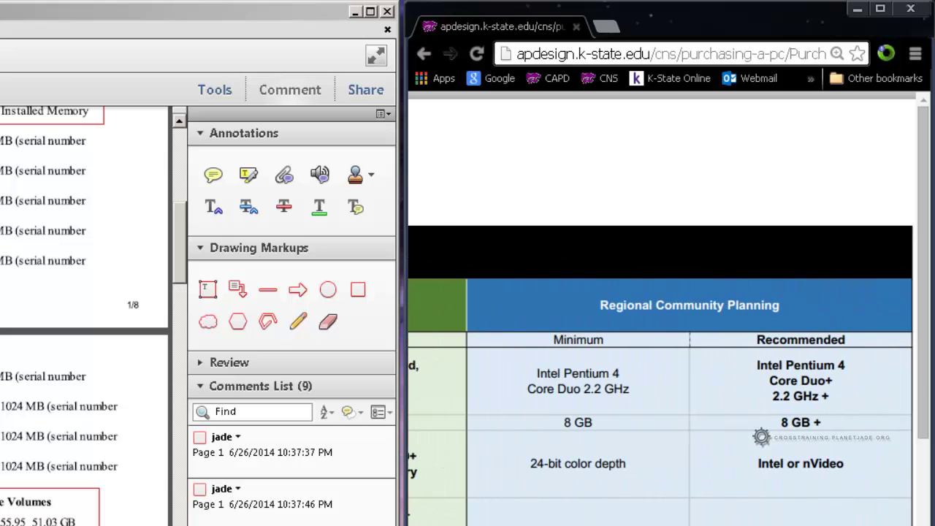
{"action": "scroll", "coordinate": [662, 313], "scroll_direction": "left", "scroll_amount": 12}
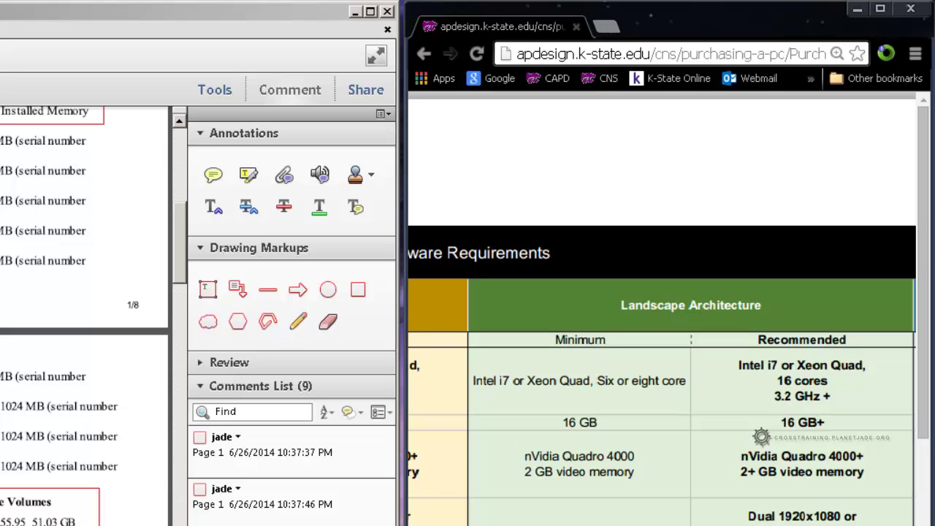
{"action": "scroll", "coordinate": [662, 312], "scroll_direction": "right", "scroll_amount": 1}
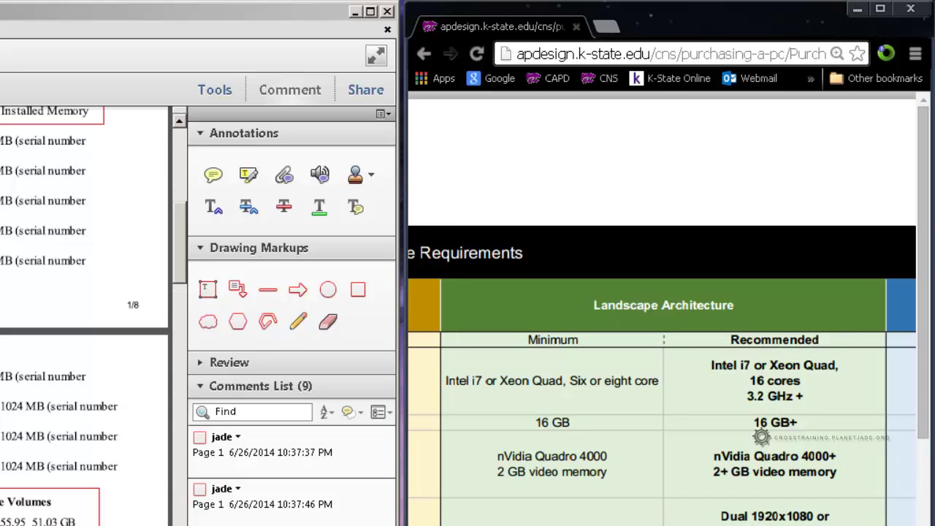
{"action": "scroll", "coordinate": [662, 386], "scroll_direction": "right", "scroll_amount": 1}
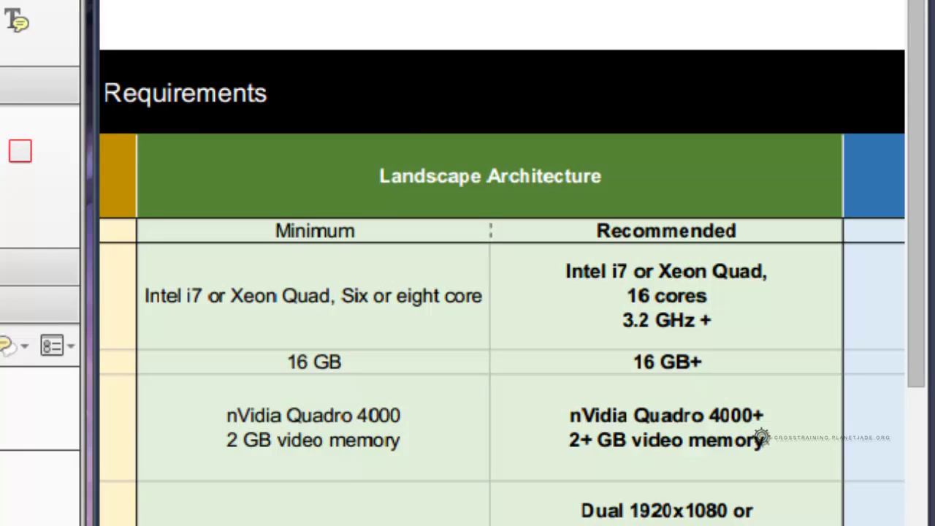
{"action": "scroll", "coordinate": [503, 292], "scroll_direction": "down", "scroll_amount": 3}
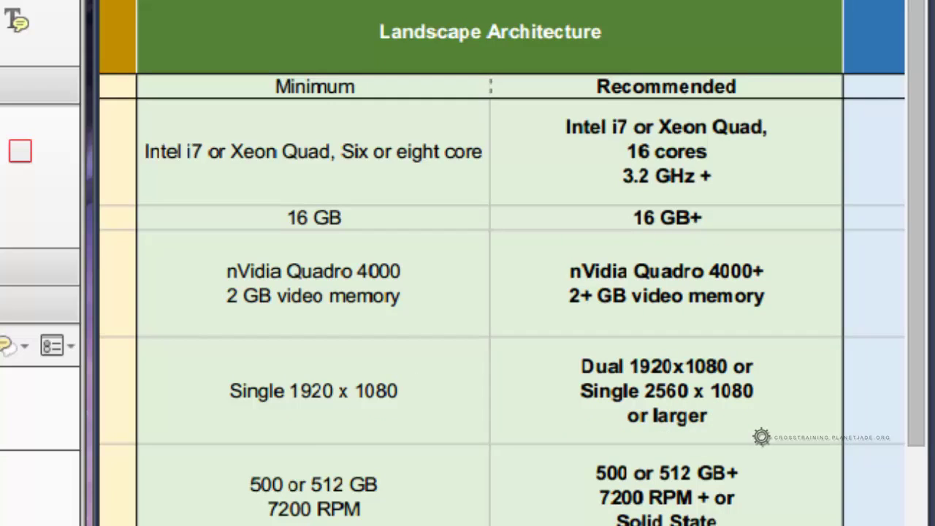
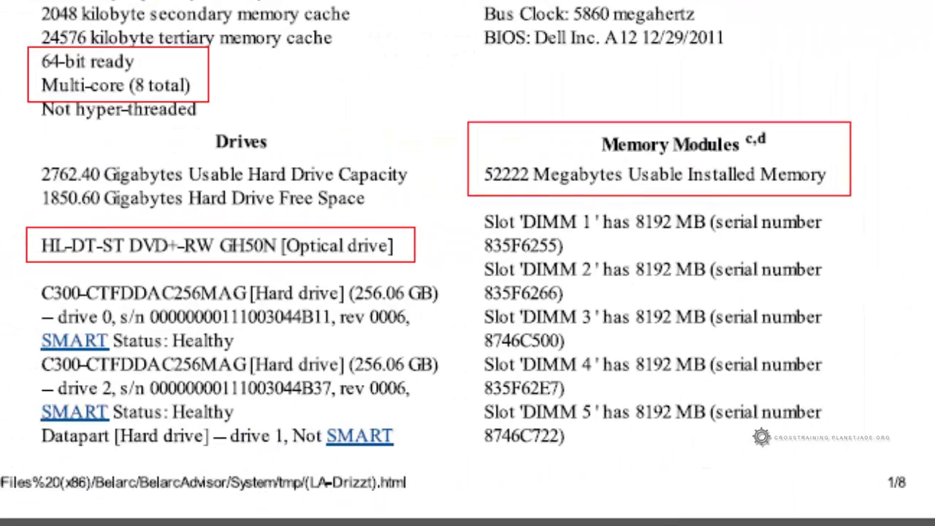
Review the marked memory, drive volume, display and multimedia entries on pages 1 to 3 of the report
{"action": "scroll", "coordinate": [647, 495], "scroll_direction": "down", "scroll_amount": 10}
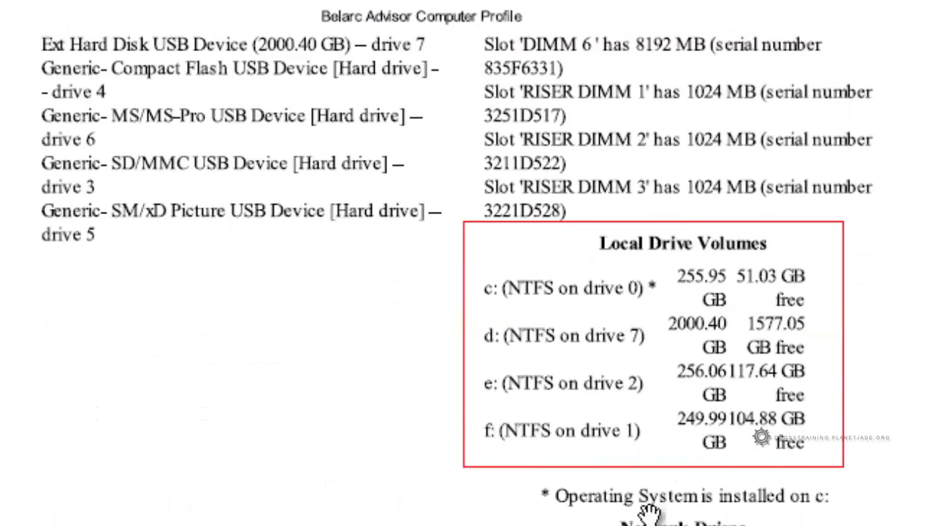
{"action": "scroll", "coordinate": [652, 504], "scroll_direction": "down", "scroll_amount": 12}
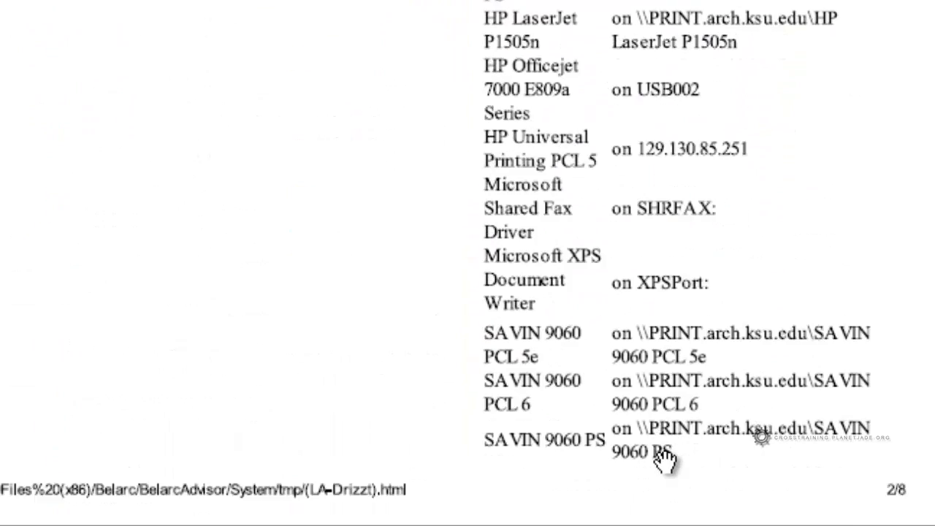
{"action": "scroll", "coordinate": [664, 462], "scroll_direction": "down", "scroll_amount": 8}
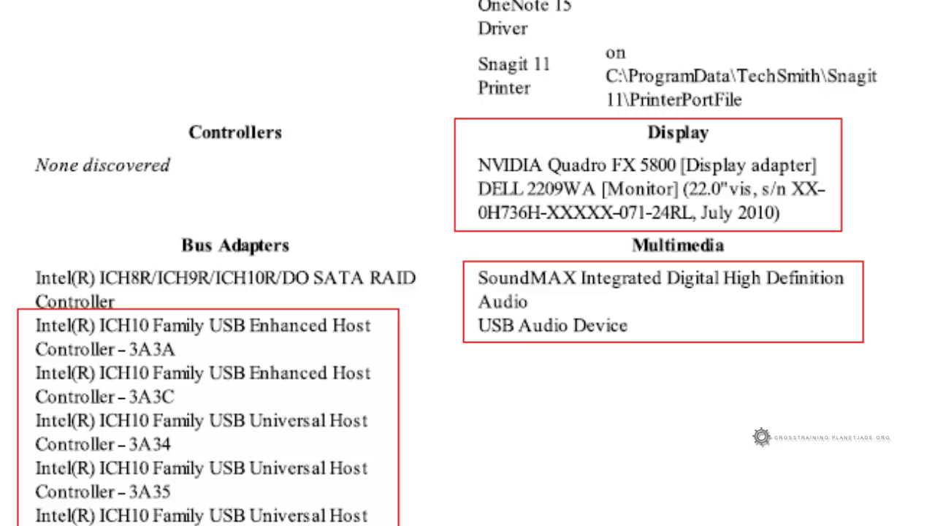
{"action": "scroll", "coordinate": [841, 292], "scroll_direction": "down", "scroll_amount": 5}
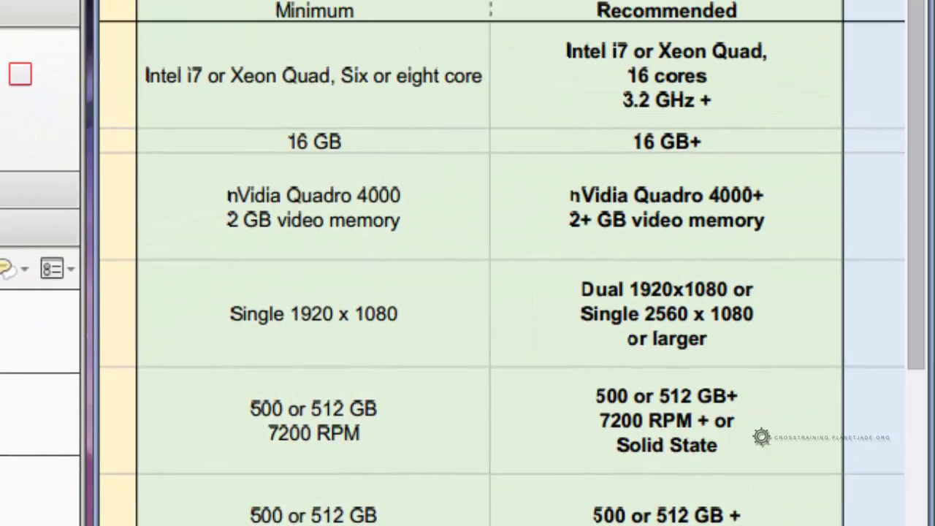
Check the Single 1920 x 1080 monitor minimum in the Landscape Architecture column
{"action": "left_click_drag", "start_coordinate": [292, 313], "coordinate": [394, 325]}
{"action": "left_click", "coordinate": [293, 314]}
{"action": "left_click", "coordinate": [392, 442]}
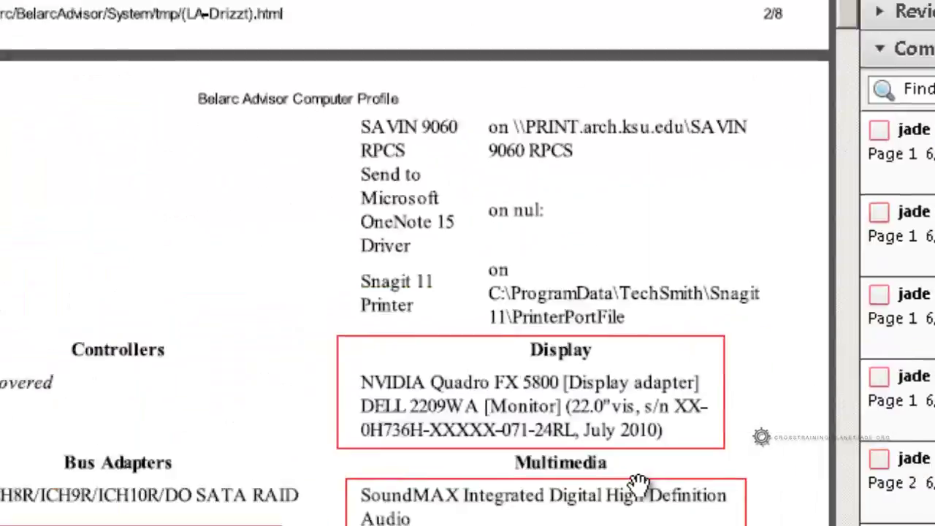
Compare the report's Local Drive Volumes with the primary hard drive minimum, highlighting 500 or 512 GB and 7200 RPM
{"action": "scroll", "coordinate": [637, 484], "scroll_direction": "up", "scroll_amount": 10}
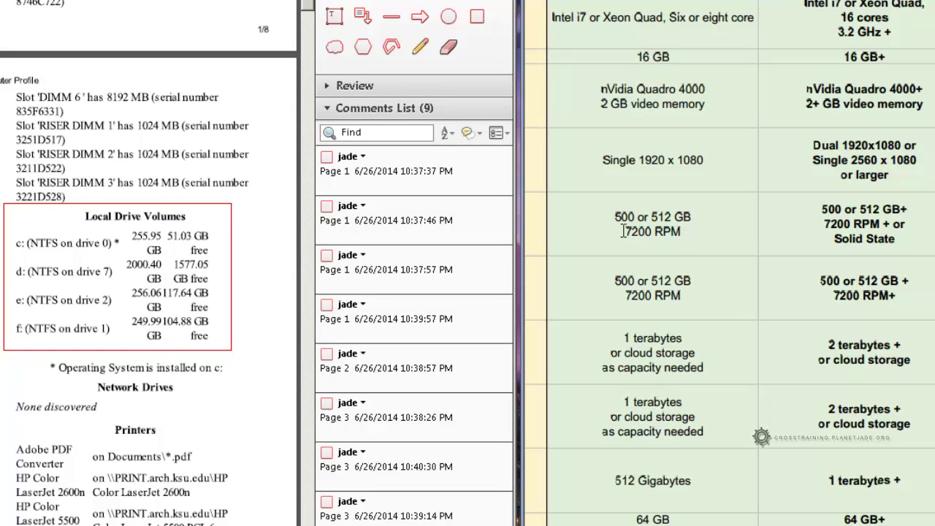
{"action": "left_click_drag", "start_coordinate": [613, 217], "coordinate": [689, 218]}
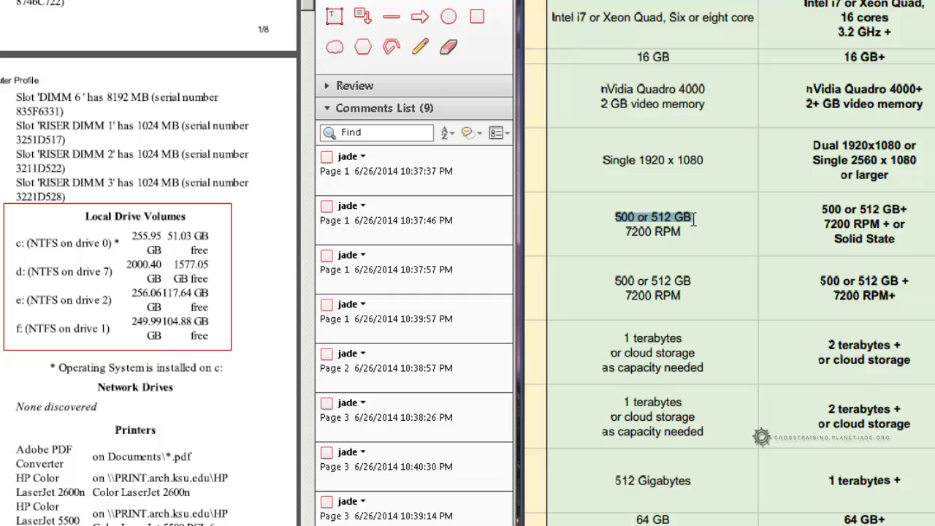
{"action": "left_click_drag", "start_coordinate": [626, 231], "coordinate": [676, 232]}
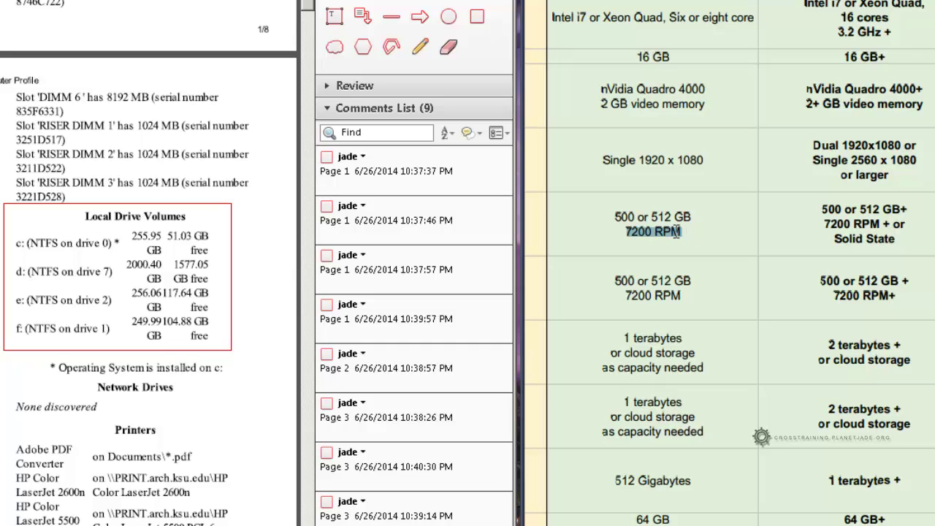
{"action": "left_click", "coordinate": [677, 231]}
{"action": "left_click_drag", "start_coordinate": [625, 233], "coordinate": [682, 232]}
{"action": "left_click", "coordinate": [849, 238]}
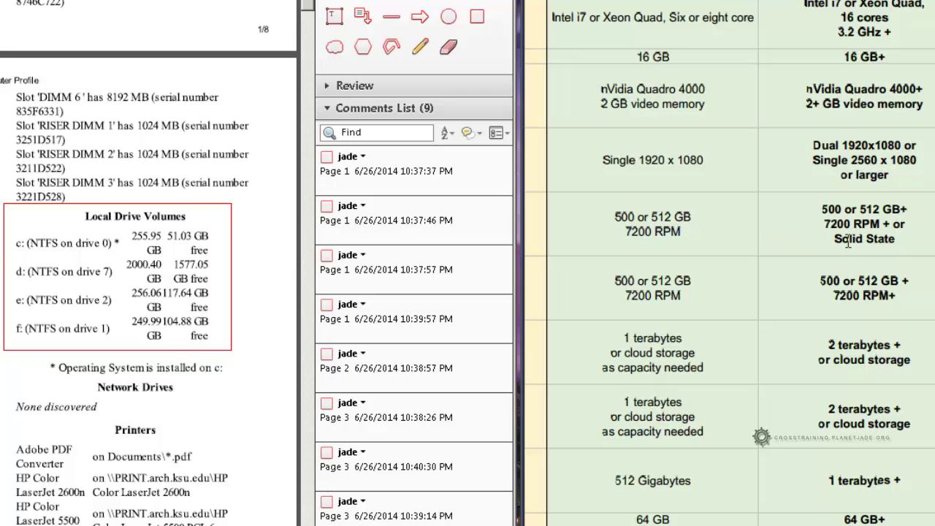
Highlight the 7200 RPM + or Solid State text in the recommended primary hard drive cell for Landscape Architecture
{"action": "left_click_drag", "start_coordinate": [833, 239], "coordinate": [903, 243]}
{"action": "left_click", "coordinate": [902, 243]}
{"action": "left_click_drag", "start_coordinate": [845, 238], "coordinate": [897, 234]}
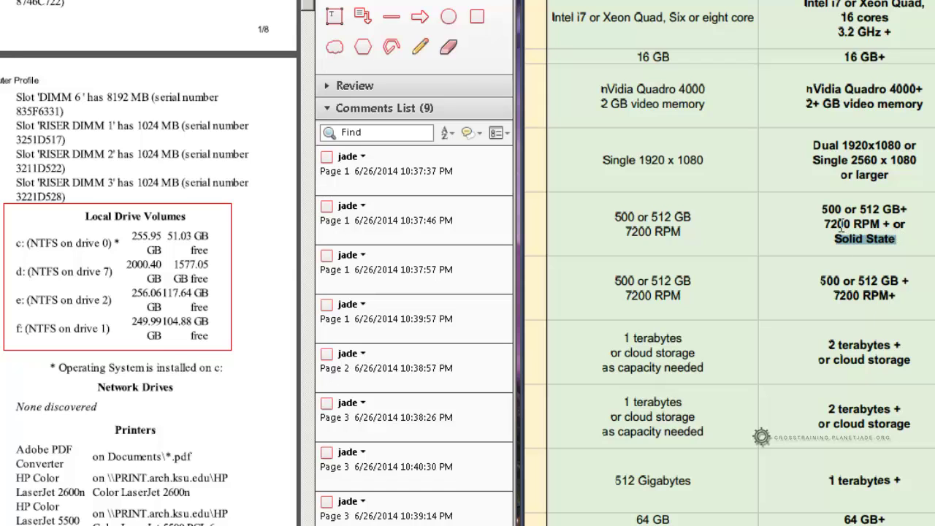
{"action": "left_click_drag", "start_coordinate": [826, 224], "coordinate": [895, 239]}
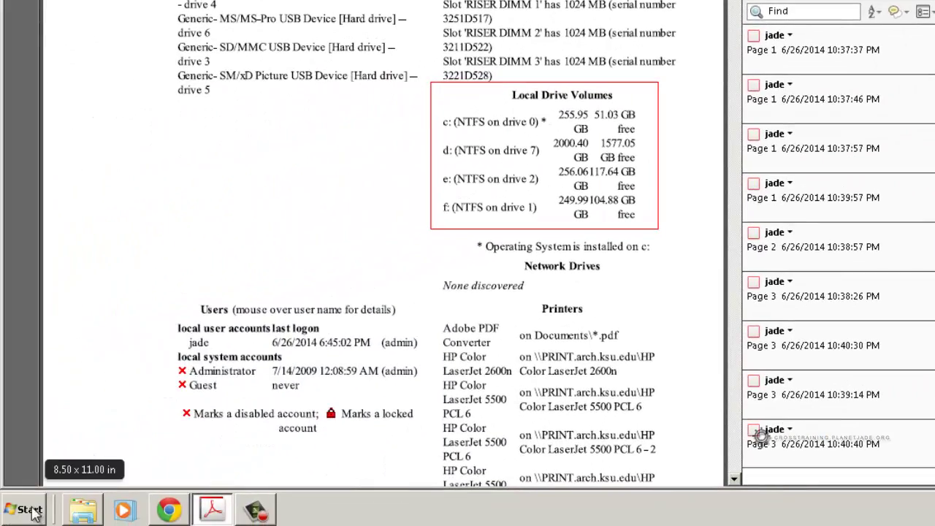
Open the Computer window and select Local Disk (C:) to view its space details
{"action": "left_click", "coordinate": [33, 511]}
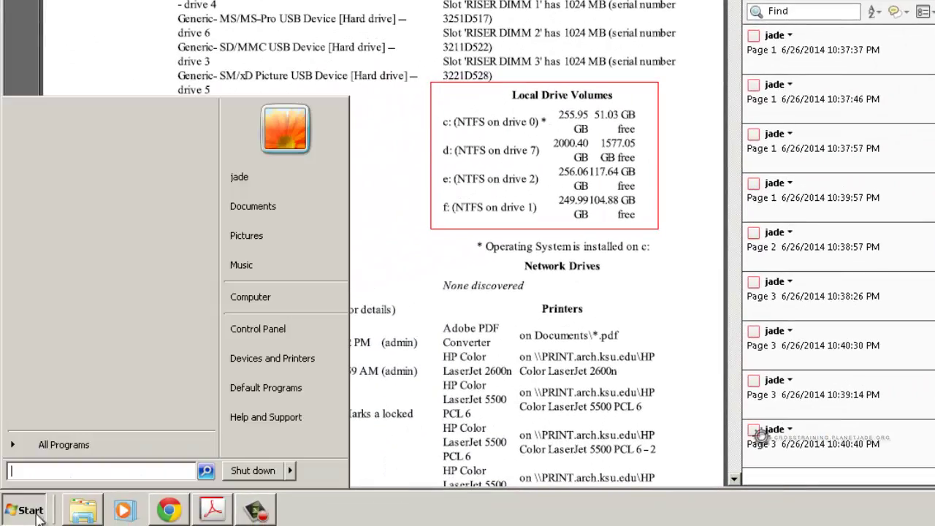
{"action": "left_click", "coordinate": [274, 296]}
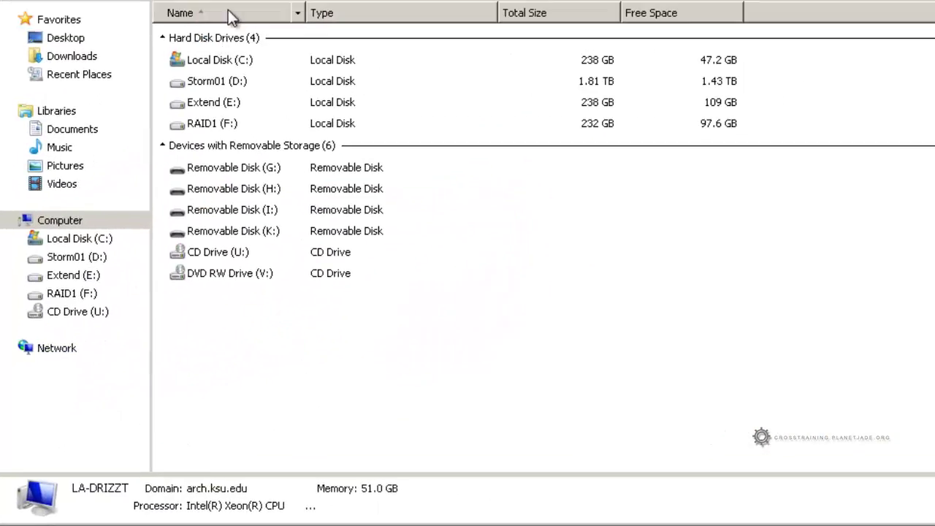
{"action": "left_click_drag", "start_coordinate": [292, 1], "coordinate": [73, 2]}
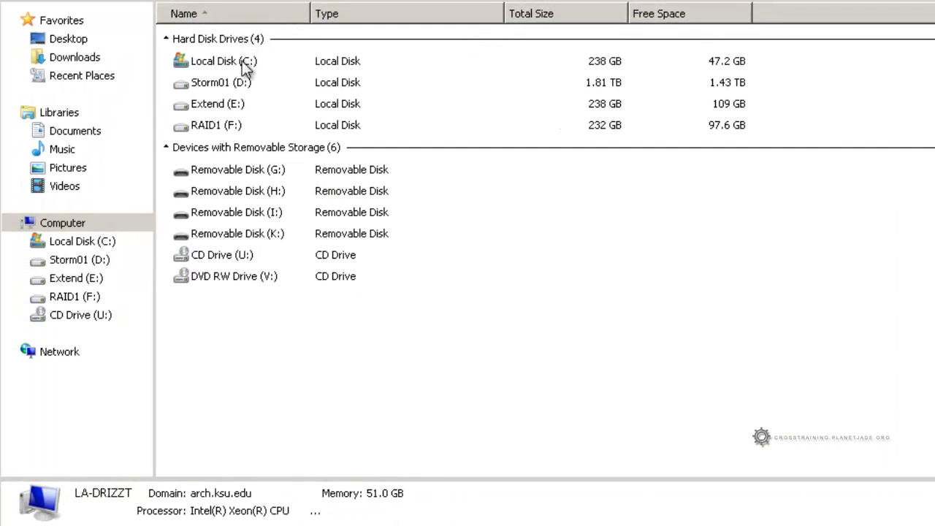
{"action": "left_click", "coordinate": [244, 63]}
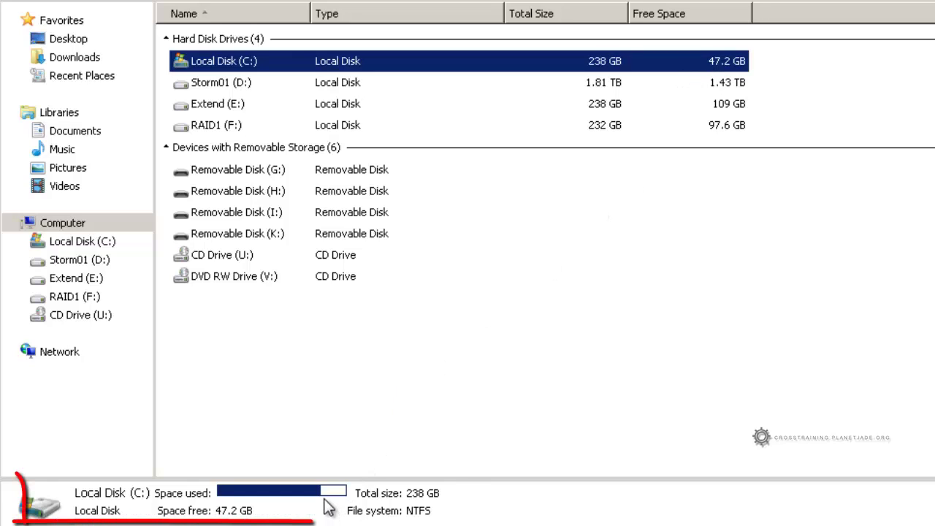
Check the report's Local Drive Volumes against the second 500 or 512 GB 7200 RPM row, highlighting its Landscape Architecture minimum and recommended values
{"action": "mouse_move", "coordinate": [326, 504]}
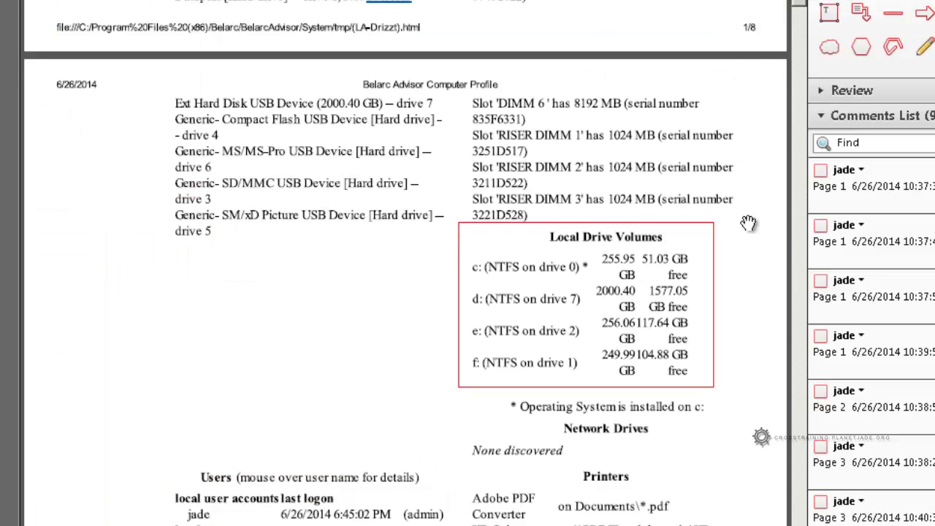
{"action": "scroll", "coordinate": [753, 282], "scroll_direction": "down", "scroll_amount": 2}
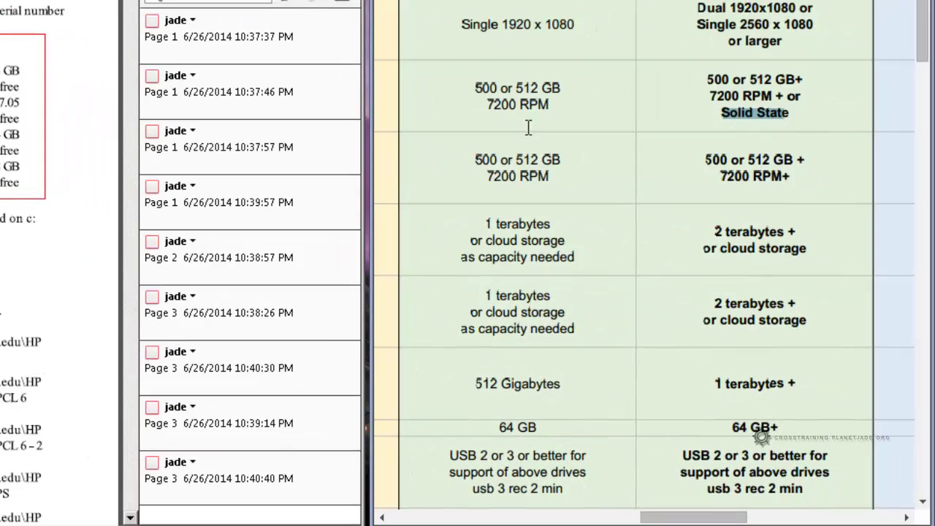
{"action": "left_click_drag", "start_coordinate": [526, 94], "coordinate": [521, 100]}
{"action": "left_click", "coordinate": [497, 153]}
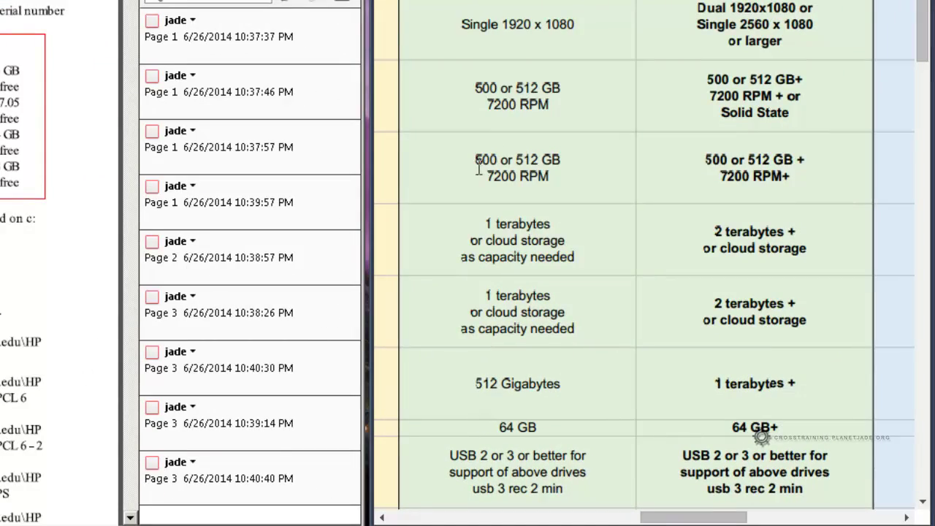
{"action": "left_click_drag", "start_coordinate": [476, 159], "coordinate": [557, 174]}
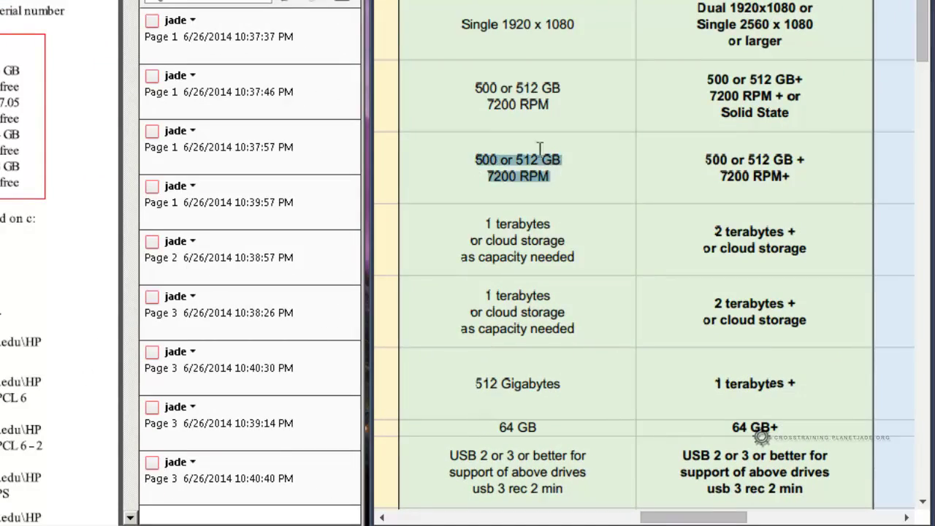
{"action": "left_click_drag", "start_coordinate": [700, 160], "coordinate": [791, 178]}
{"action": "left_click", "coordinate": [561, 154]}
{"action": "left_click_drag", "start_coordinate": [474, 155], "coordinate": [555, 178]}
{"action": "left_click_drag", "start_coordinate": [703, 160], "coordinate": [802, 179]}
{"action": "left_click", "coordinate": [761, 175]}
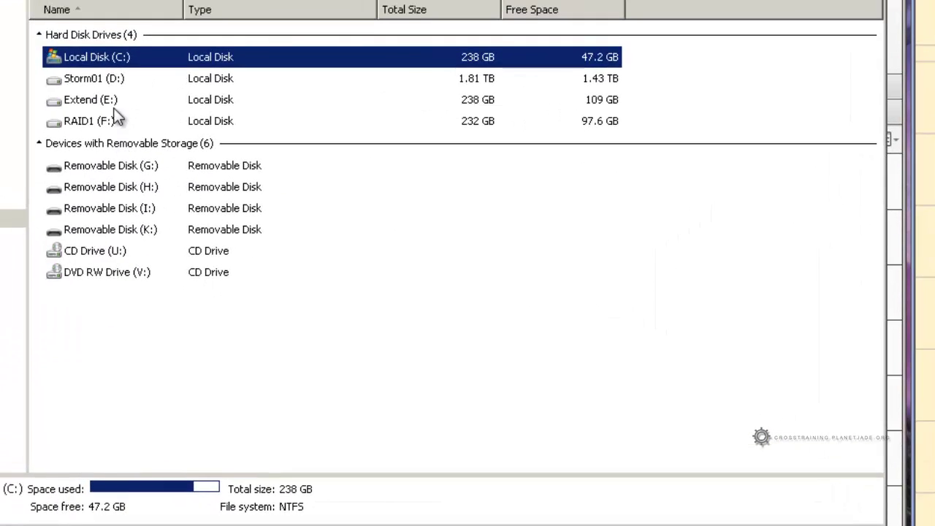
Select Extend (E:) in the Computer window and review the matching entries under Local Drive Volumes in the report
{"action": "left_click", "coordinate": [110, 101]}
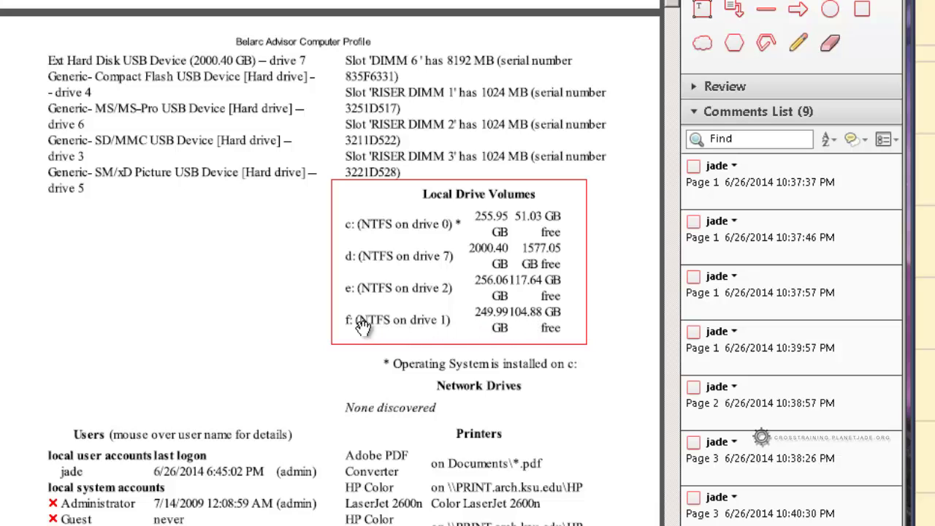
{"action": "scroll", "coordinate": [379, 319], "scroll_direction": "down", "scroll_amount": 1}
{"action": "scroll", "coordinate": [379, 319], "scroll_direction": "down", "scroll_amount": 2}
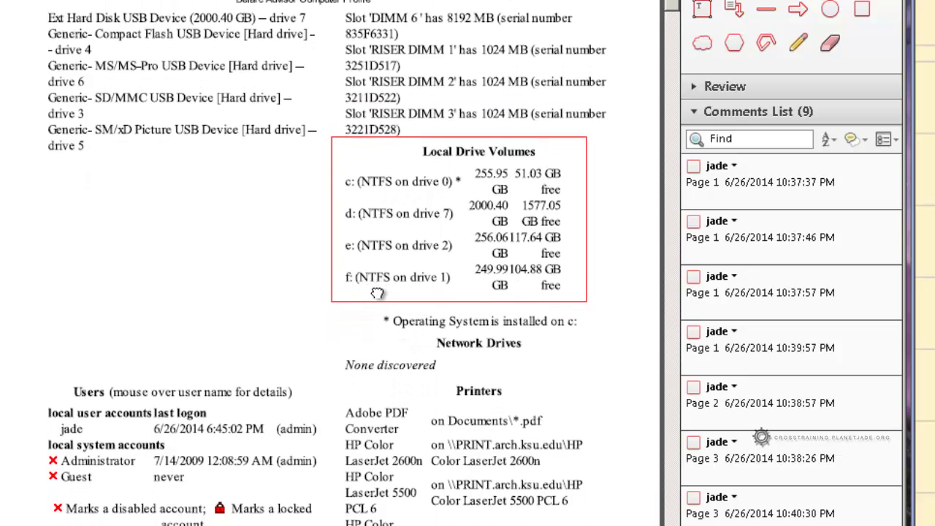
{"action": "scroll", "coordinate": [379, 296], "scroll_direction": "up", "scroll_amount": 1}
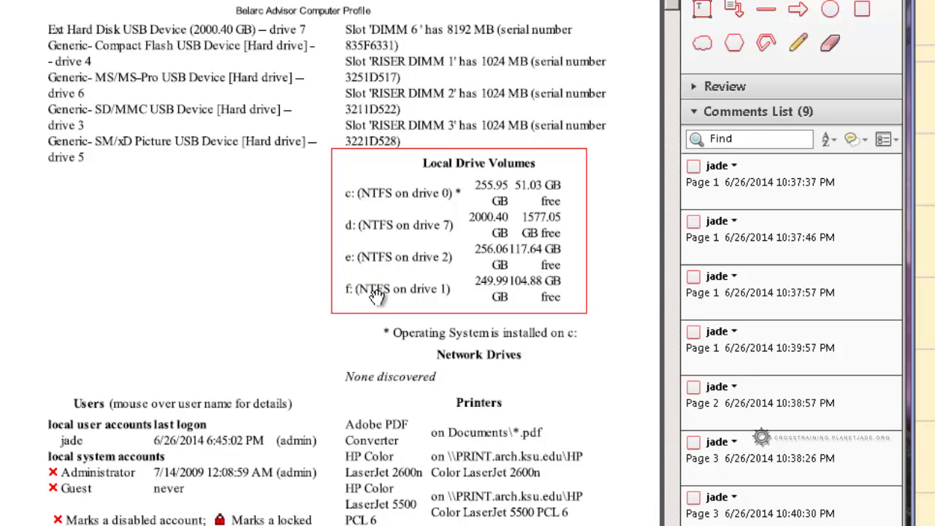
{"action": "scroll", "coordinate": [374, 293], "scroll_direction": "down", "scroll_amount": 1}
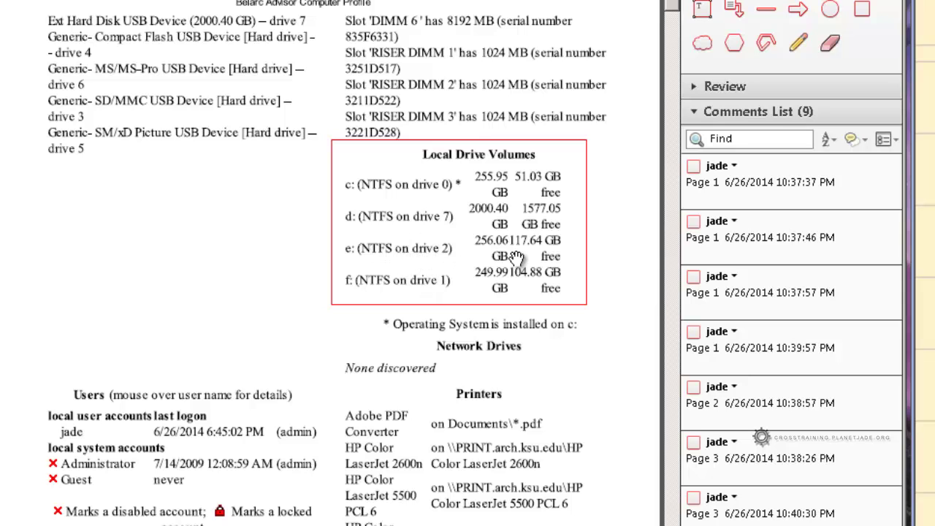
{"action": "scroll", "coordinate": [373, 287], "scroll_direction": "down", "scroll_amount": 1}
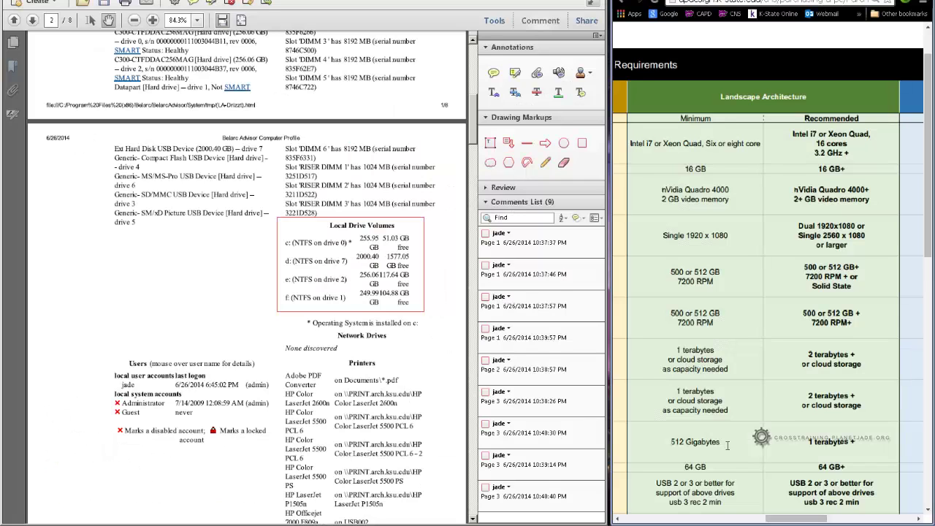
Highlight the Landscape Architecture storage cells from 1 terabytes or cloud storage through the 512 Gigabytes row, focusing on the two 1 terabytes minimums
{"action": "left_click_drag", "start_coordinate": [674, 353], "coordinate": [853, 452]}
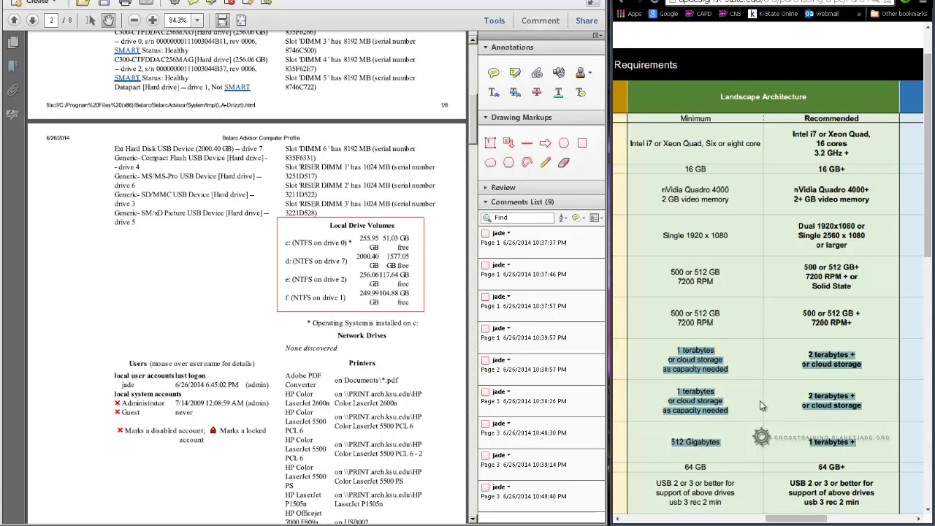
{"action": "left_click", "coordinate": [698, 356]}
{"action": "left_click_drag", "start_coordinate": [673, 350], "coordinate": [729, 408]}
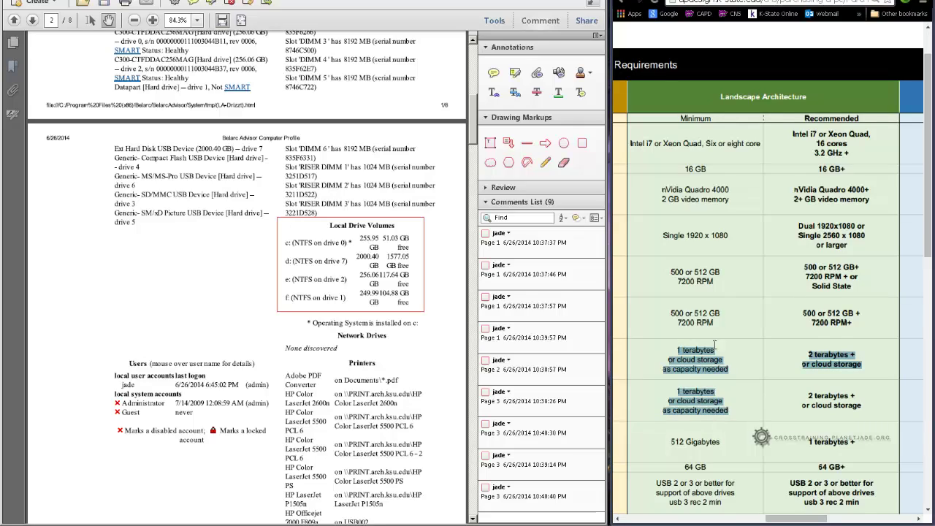
Compare the second 500 or 512 GB 7200 RPM minimum with the two 1 terabytes or cloud storage minimums, highlighting each in turn
{"action": "left_click_drag", "start_coordinate": [671, 311], "coordinate": [721, 326]}
{"action": "left_click", "coordinate": [699, 317]}
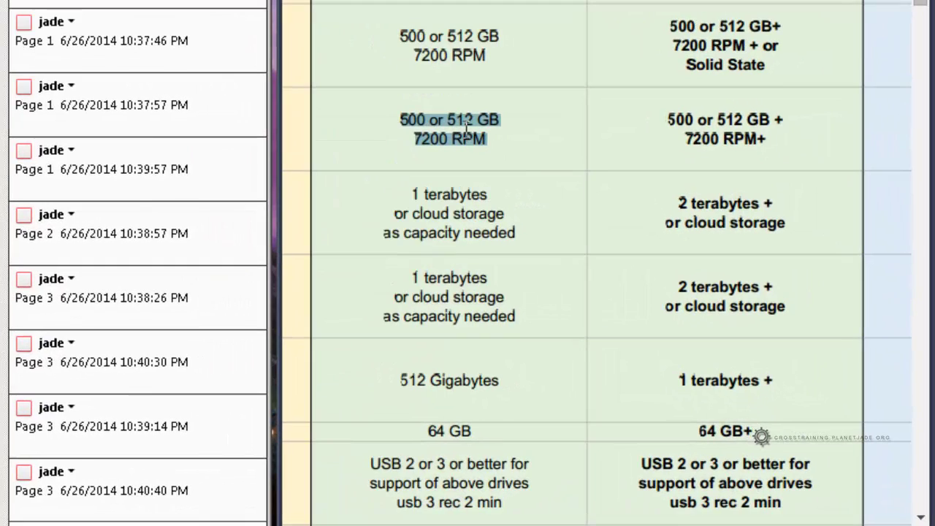
{"action": "left_click_drag", "start_coordinate": [399, 118], "coordinate": [494, 147]}
{"action": "left_click_drag", "start_coordinate": [397, 192], "coordinate": [523, 318]}
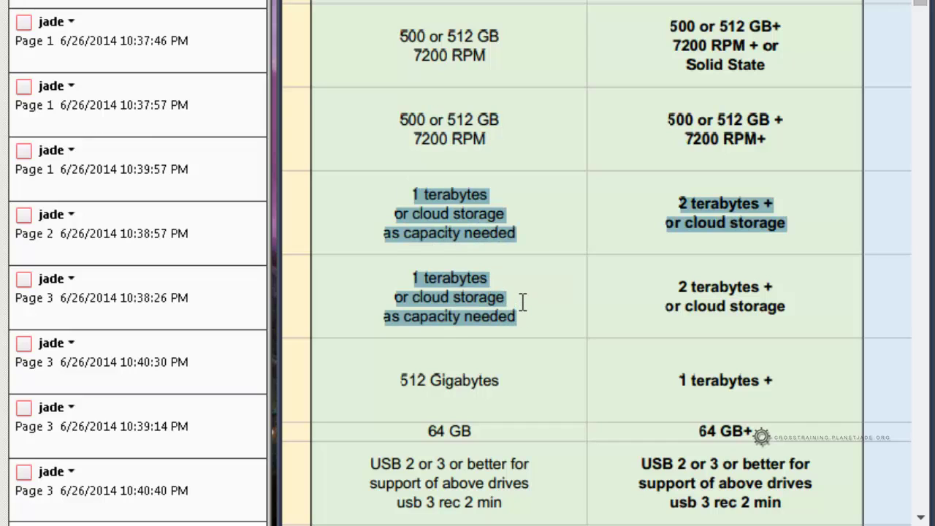
{"action": "left_click", "coordinate": [523, 302]}
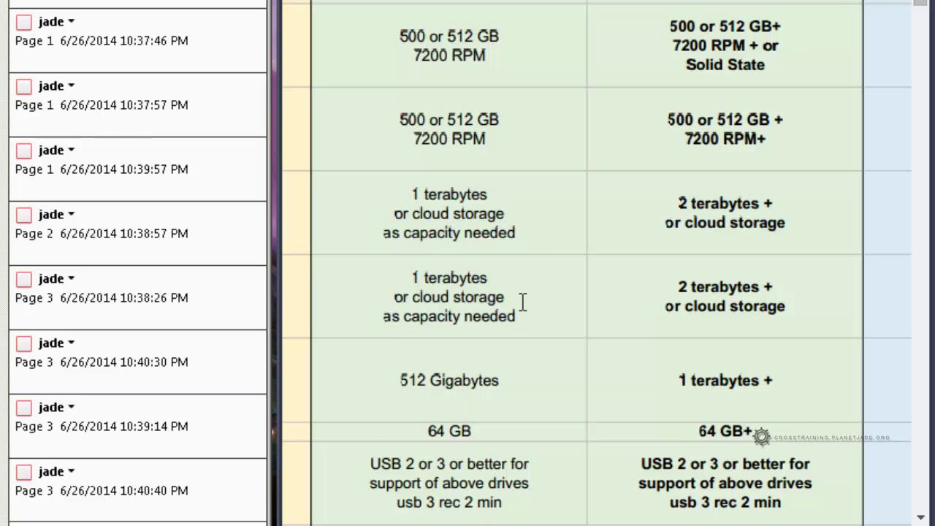
{"action": "left_click_drag", "start_coordinate": [523, 315], "coordinate": [413, 191]}
{"action": "left_click", "coordinate": [414, 194]}
{"action": "left_click_drag", "start_coordinate": [414, 139], "coordinate": [480, 151]}
{"action": "left_click_drag", "start_coordinate": [411, 192], "coordinate": [521, 312]}
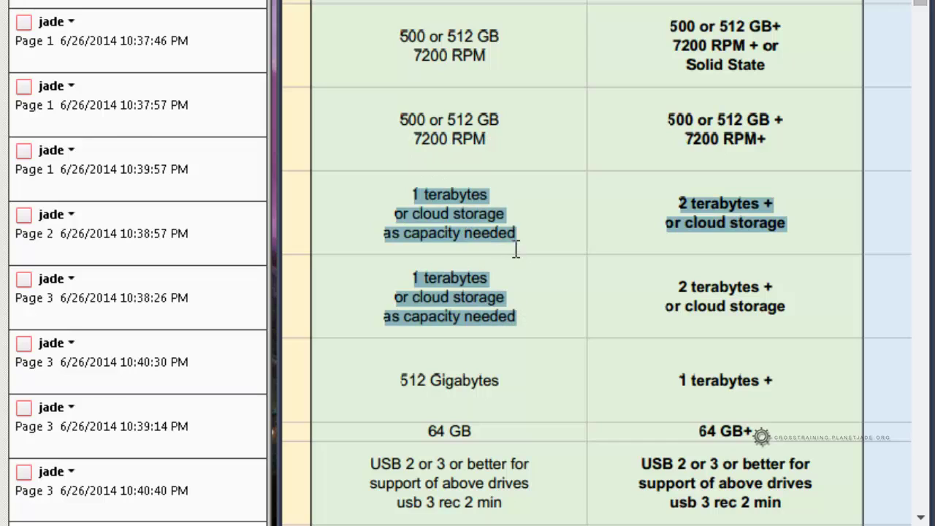
{"action": "left_click", "coordinate": [515, 226]}
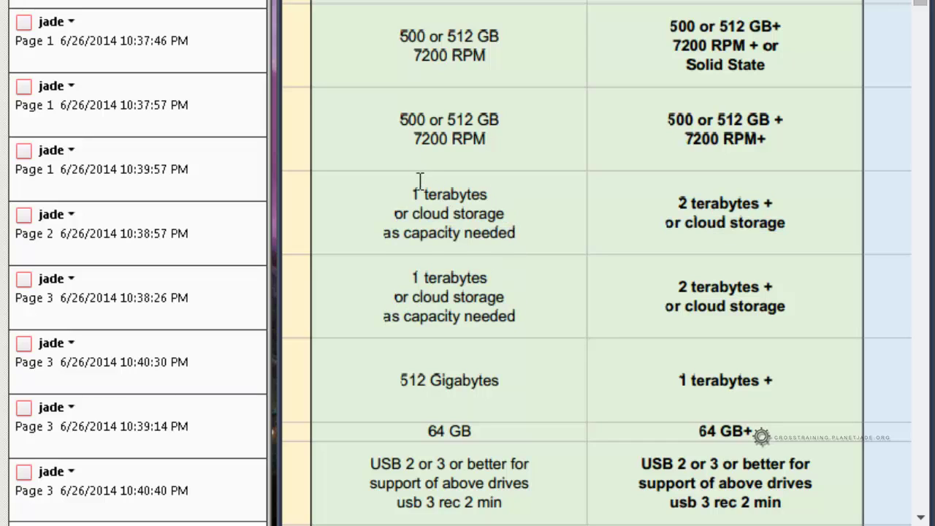
{"action": "left_click_drag", "start_coordinate": [413, 139], "coordinate": [480, 139]}
{"action": "left_click", "coordinate": [459, 221]}
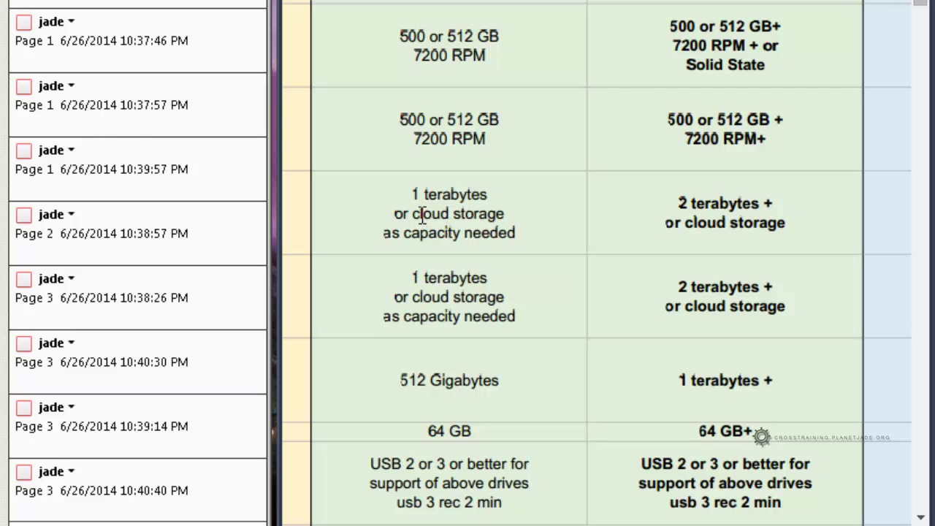
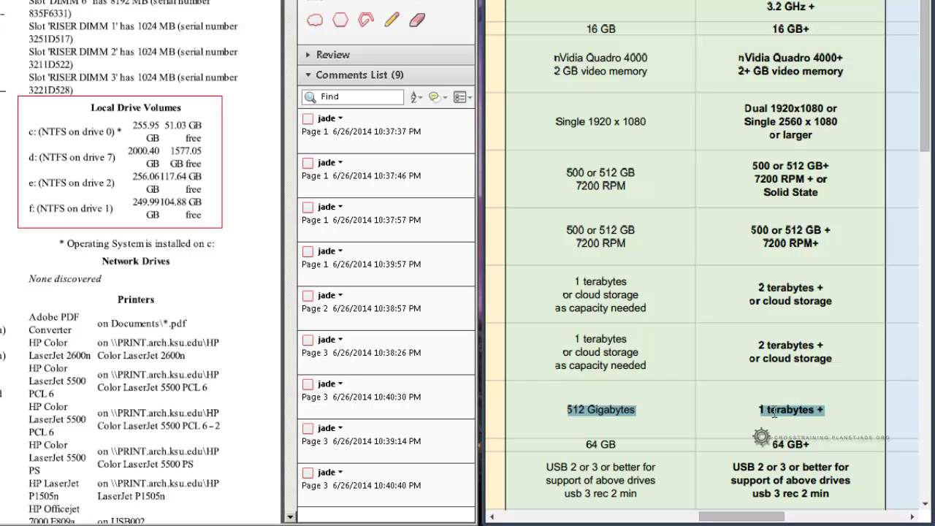
Highlight the 512 Gigabytes and 1 terabytes + row and the 64 GB and 64 GB+ row for Landscape Architecture
{"action": "left_click_drag", "start_coordinate": [569, 410], "coordinate": [836, 407]}
{"action": "left_click", "coordinate": [585, 410]}
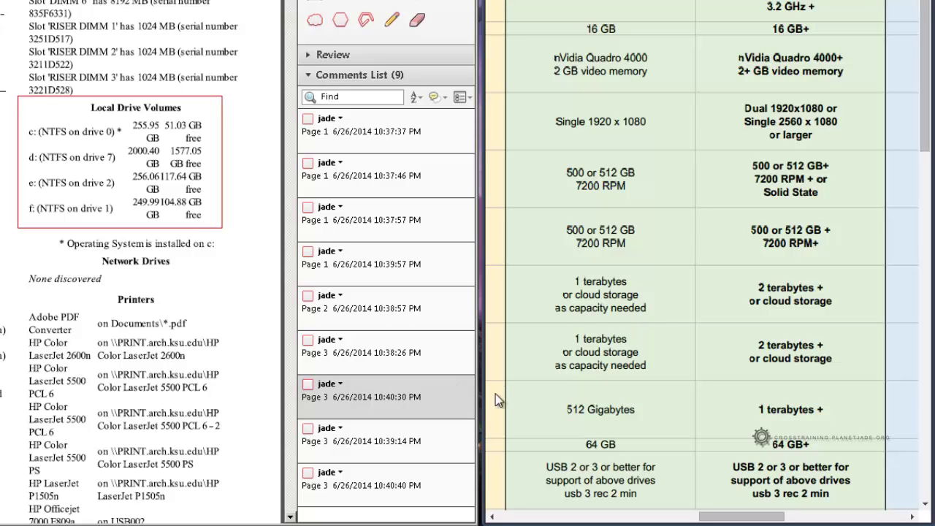
{"action": "scroll", "coordinate": [632, 424], "scroll_direction": "down", "scroll_amount": 2}
{"action": "scroll", "coordinate": [632, 423], "scroll_direction": "down", "scroll_amount": 2}
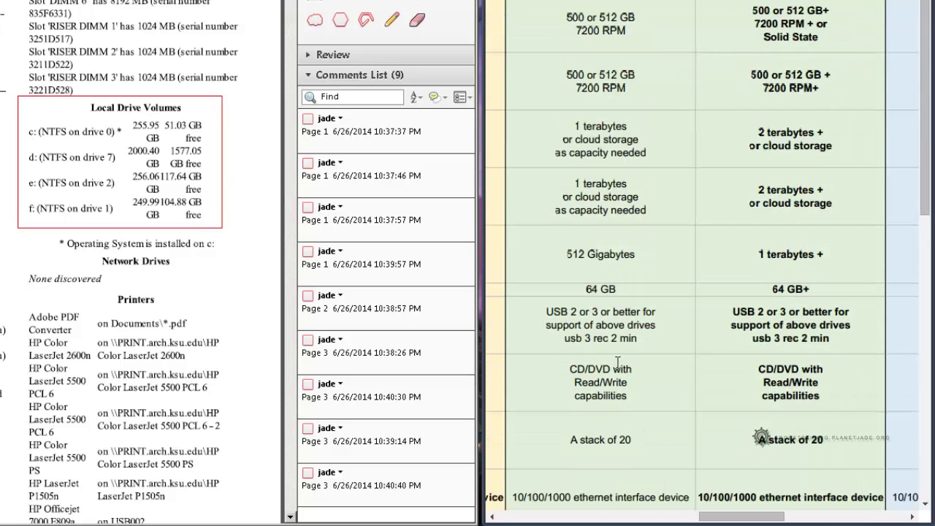
{"action": "left_click_drag", "start_coordinate": [582, 289], "coordinate": [724, 283]}
{"action": "left_click_drag", "start_coordinate": [657, 276], "coordinate": [812, 290]}
{"action": "left_click", "coordinate": [579, 287]}
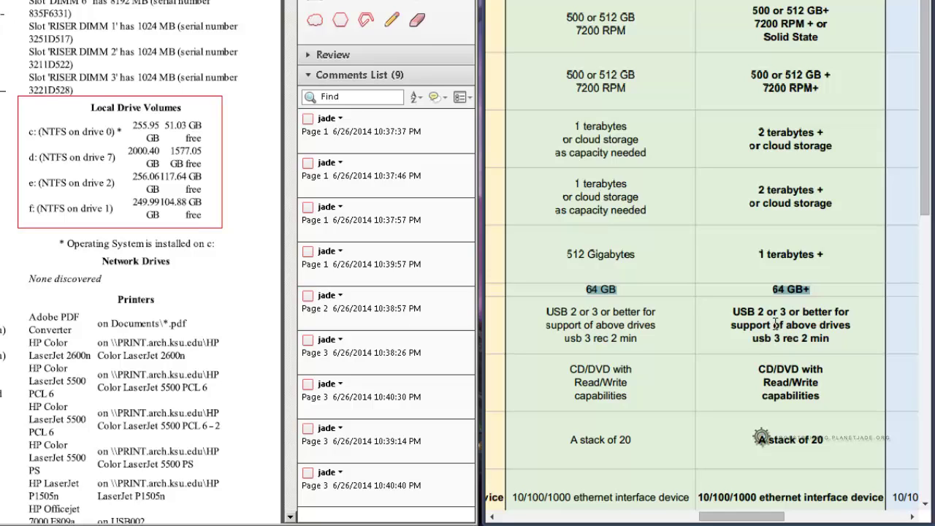
{"action": "left_click", "coordinate": [647, 338]}
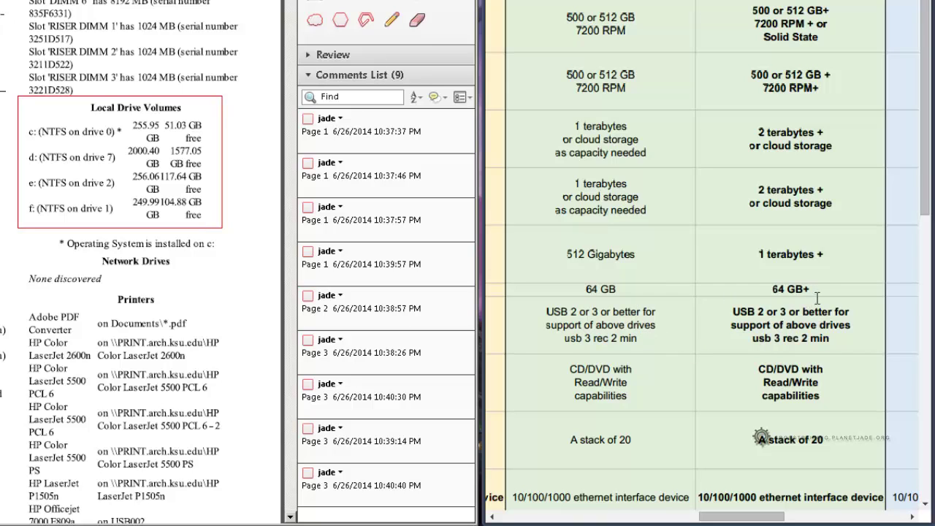
{"action": "left_click_drag", "start_coordinate": [811, 287], "coordinate": [583, 289]}
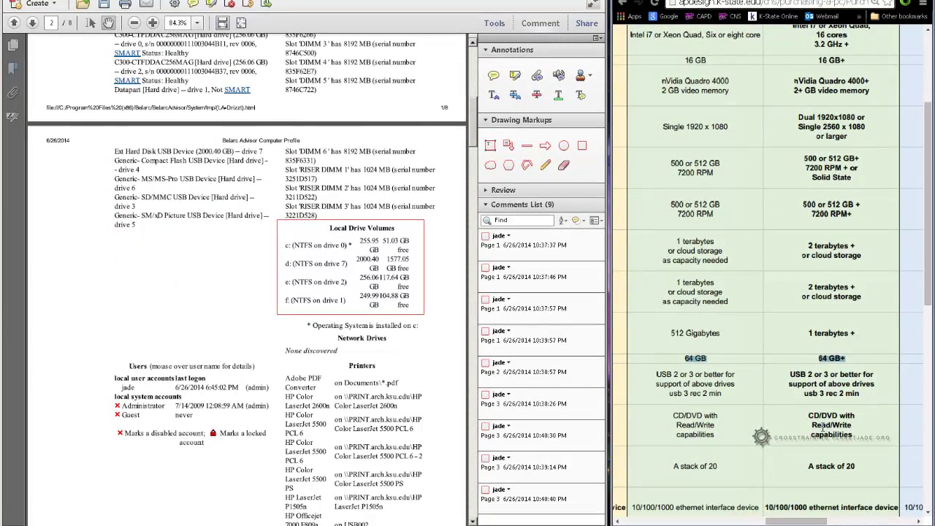
Examine the USB 2 or 3 minimum for Landscape Architecture, highlighting the 2 min and usb 3 rec wording
{"action": "left_click_drag", "start_coordinate": [929, 294], "coordinate": [927, 431]}
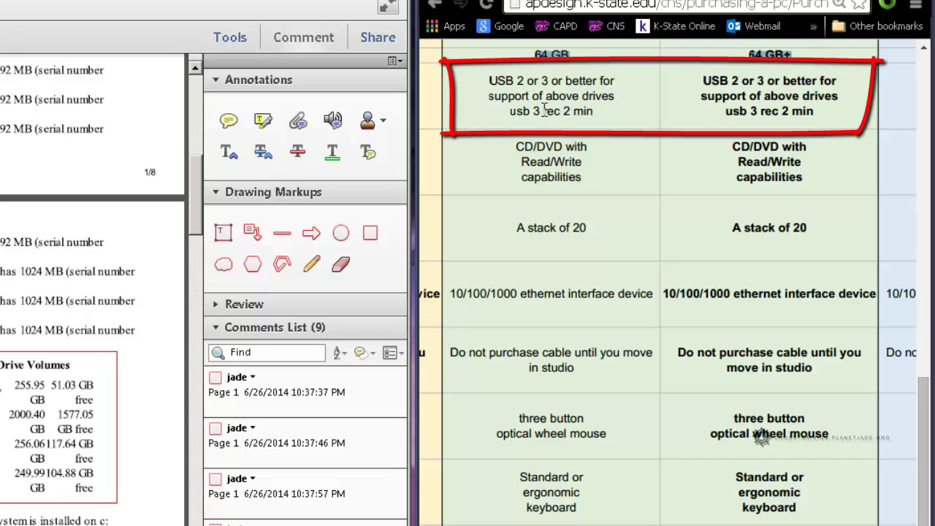
{"action": "left_click_drag", "start_coordinate": [544, 111], "coordinate": [561, 108]}
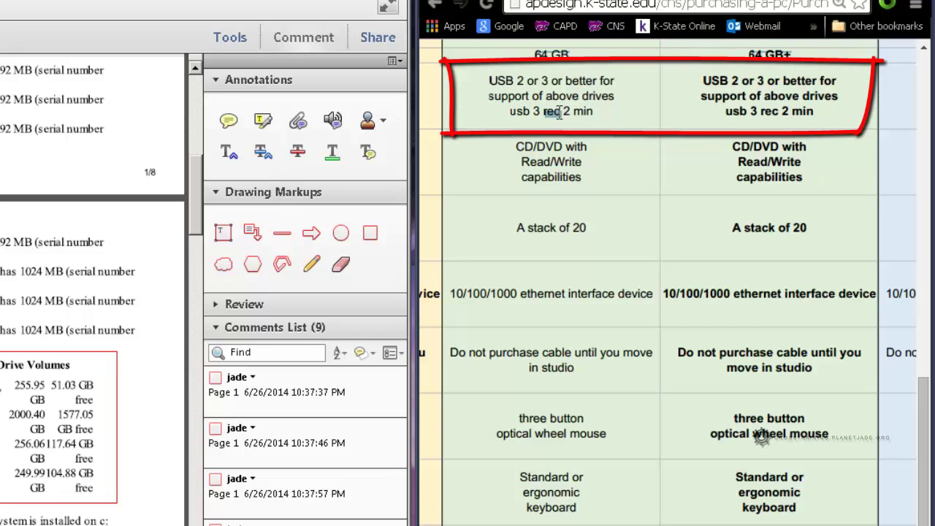
{"action": "left_click", "coordinate": [564, 110]}
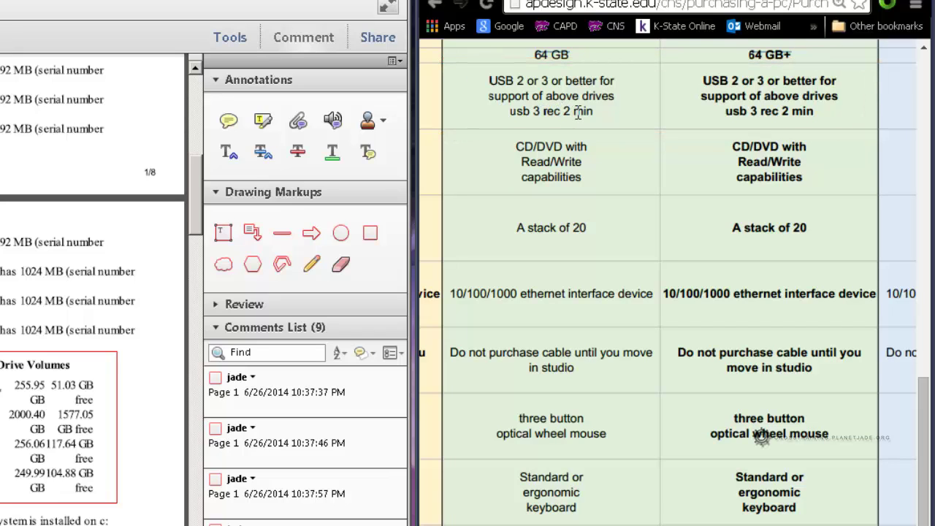
{"action": "double_click", "coordinate": [578, 111]}
{"action": "left_click", "coordinate": [565, 110]}
{"action": "left_click_drag", "start_coordinate": [566, 110], "coordinate": [597, 111]}
{"action": "left_click_drag", "start_coordinate": [510, 111], "coordinate": [558, 108]}
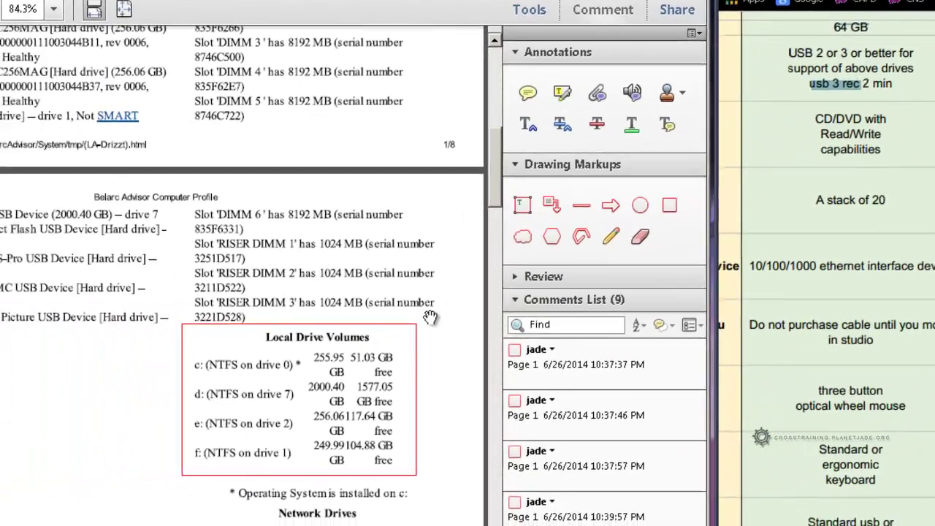
Look through the Belarc report and highlight CD/DVD with Read/Write capabilities in the Landscape Architecture minimum cell
{"action": "scroll", "coordinate": [698, 307], "scroll_direction": "up", "scroll_amount": 10}
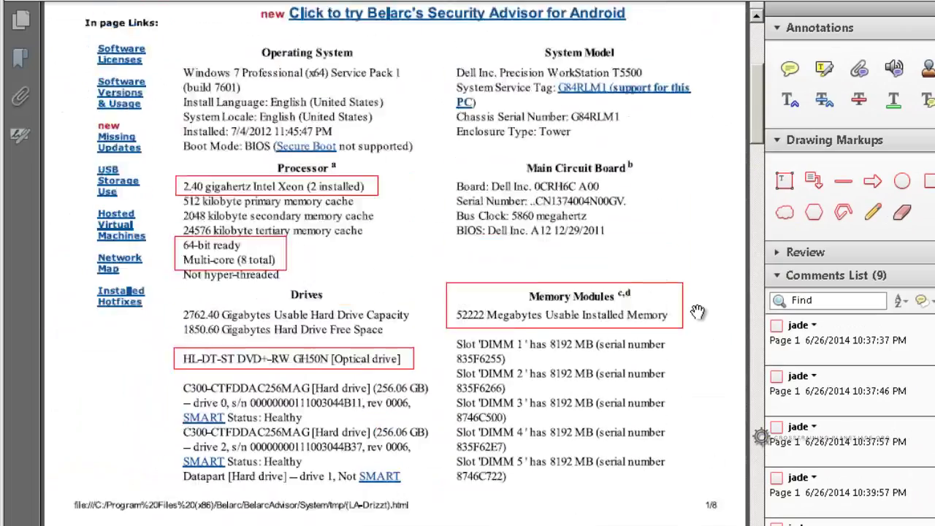
{"action": "scroll", "coordinate": [698, 313], "scroll_direction": "down", "scroll_amount": 20}
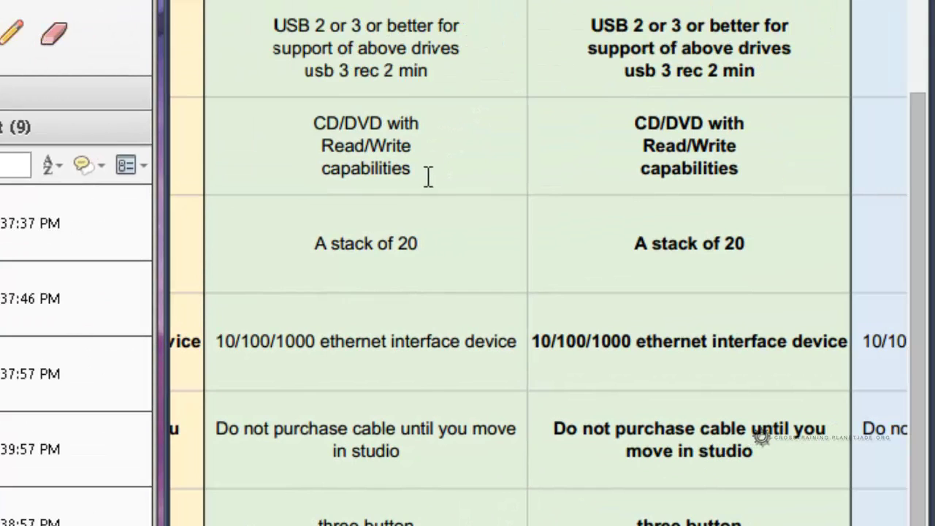
{"action": "left_click_drag", "start_coordinate": [423, 173], "coordinate": [322, 128]}
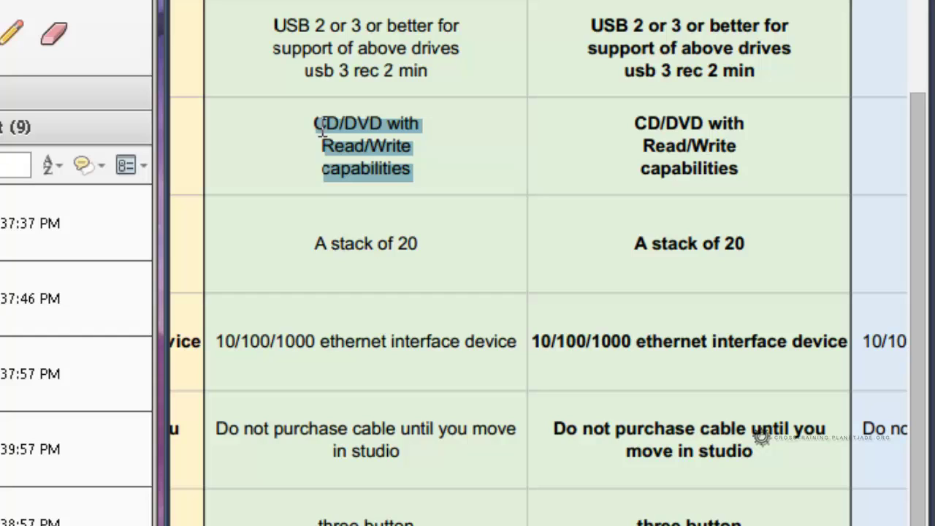
{"action": "left_click", "coordinate": [413, 168]}
{"action": "left_click_drag", "start_coordinate": [424, 168], "coordinate": [326, 145]}
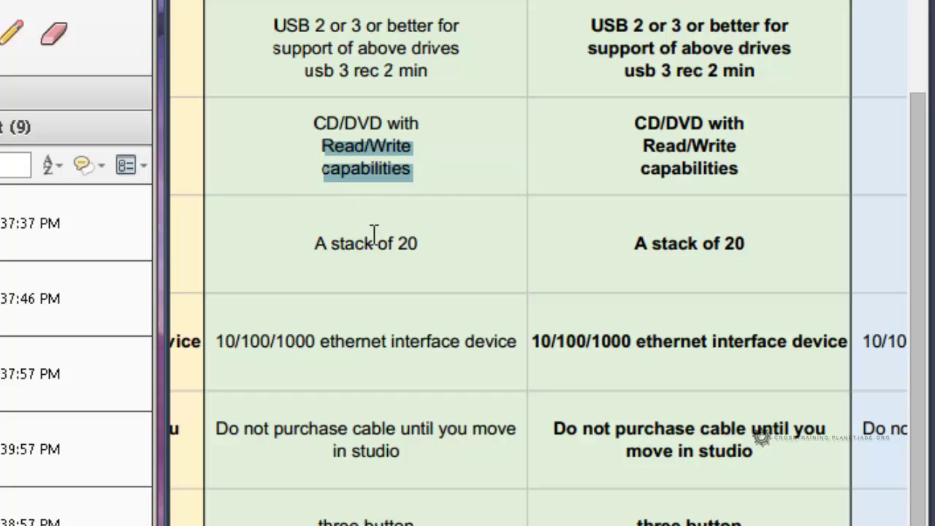
Highlight the A stack of 20 text in the Landscape Architecture minimum cell, clearing the selection when done
{"action": "left_click_drag", "start_coordinate": [434, 246], "coordinate": [314, 239]}
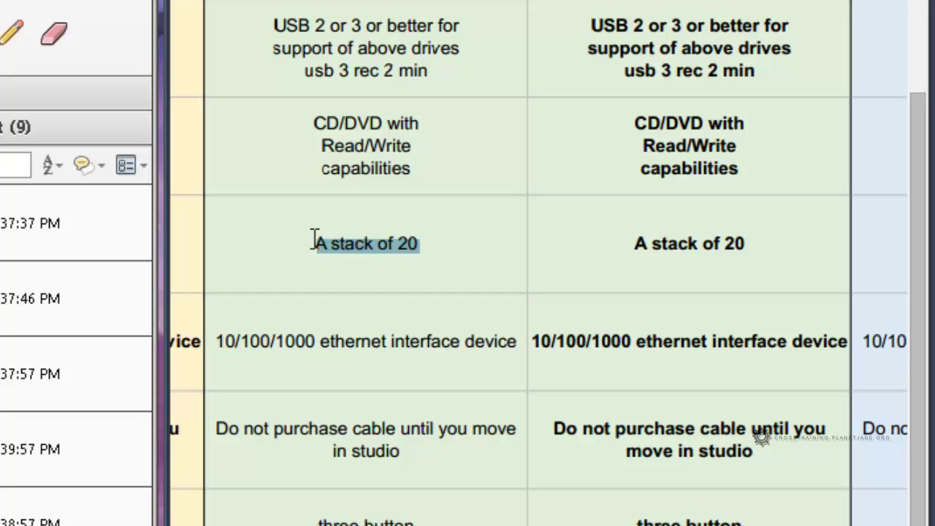
{"action": "mouse_move", "coordinate": [314, 240]}
{"action": "left_mouse_down"}
{"action": "mouse_move", "coordinate": [453, 244]}
{"action": "mouse_move", "coordinate": [307, 244]}
{"action": "left_mouse_up"}
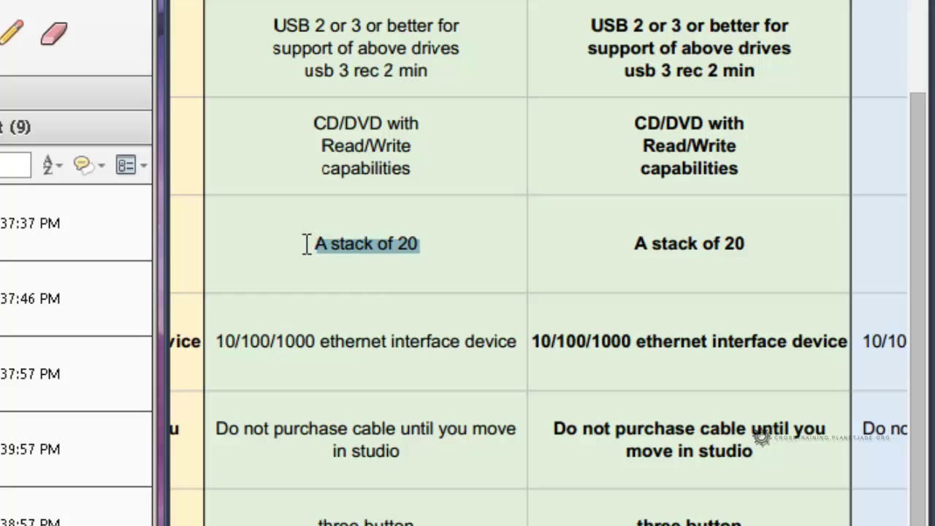
{"action": "left_click", "coordinate": [379, 348]}
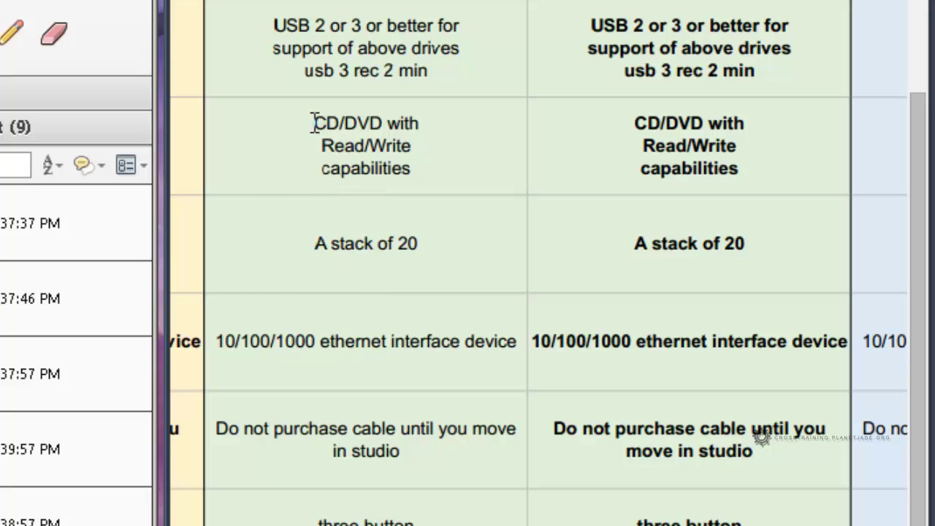
Highlight CD/DVD with Read/Write capabilities in the Landscape Architecture minimum cell
{"action": "left_click_drag", "start_coordinate": [313, 119], "coordinate": [414, 158]}
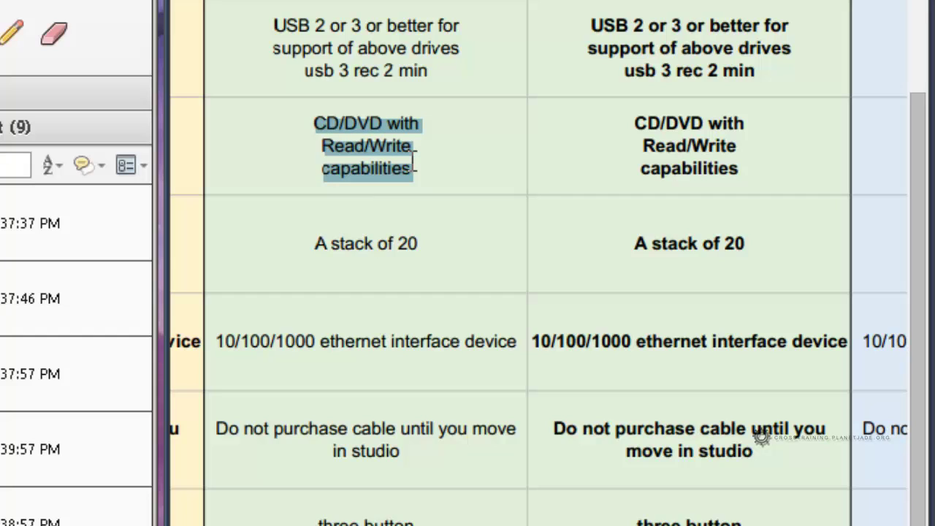
{"action": "left_click_drag", "start_coordinate": [420, 170], "coordinate": [314, 123]}
{"action": "left_click", "coordinate": [434, 169]}
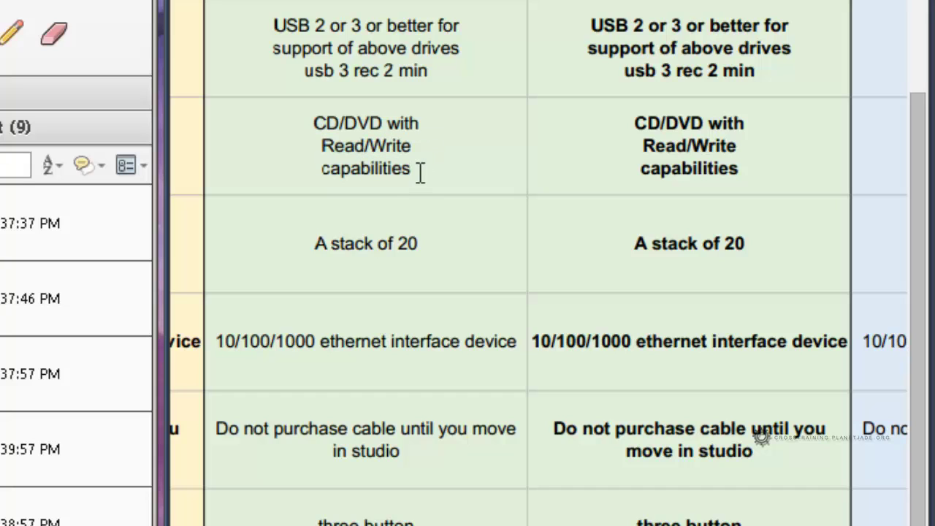
{"action": "left_click_drag", "start_coordinate": [415, 168], "coordinate": [318, 123]}
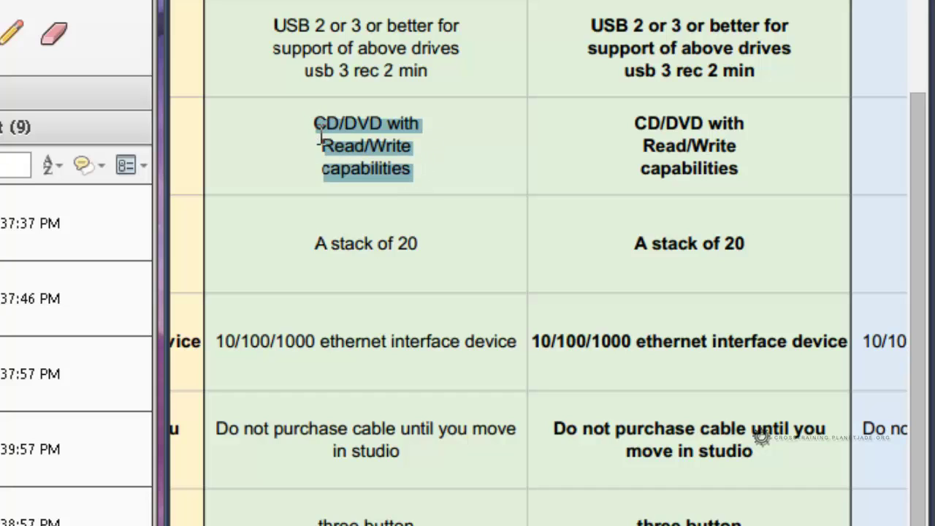
{"action": "left_click", "coordinate": [357, 145]}
{"action": "left_click_drag", "start_coordinate": [418, 169], "coordinate": [319, 122]}
{"action": "left_click", "coordinate": [385, 155]}
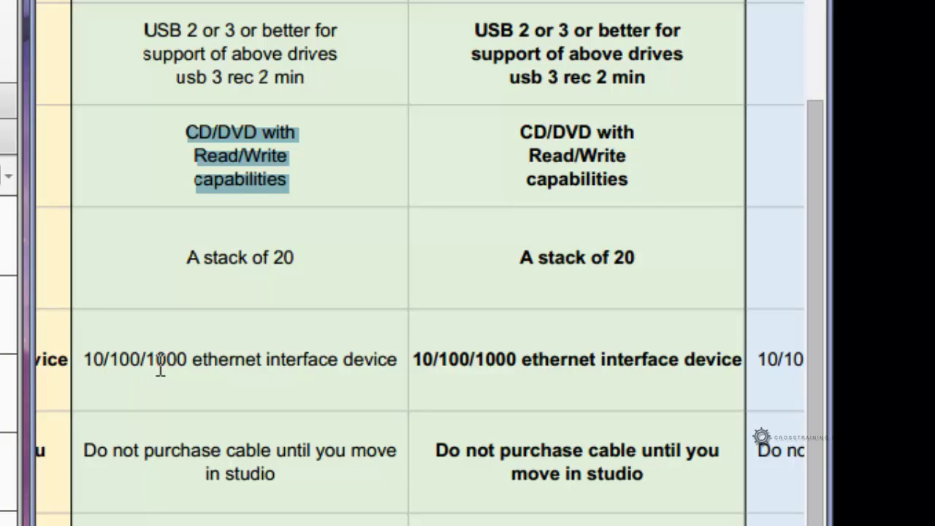
Highlight the 10/100/1000 part of the ethernet interface device requirement in the Landscape Architecture minimum cell
{"action": "left_click_drag", "start_coordinate": [189, 357], "coordinate": [93, 348]}
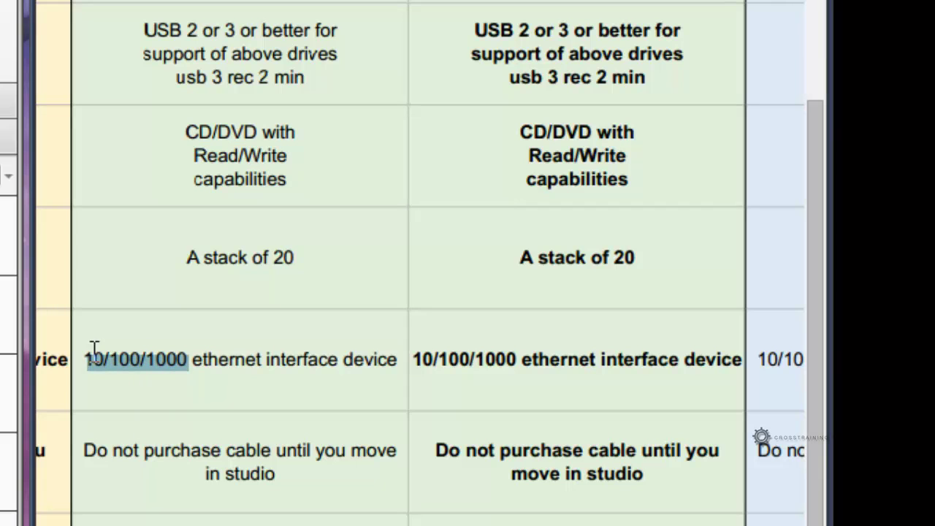
{"action": "left_click", "coordinate": [145, 359]}
{"action": "left_click_drag", "start_coordinate": [148, 360], "coordinate": [191, 357]}
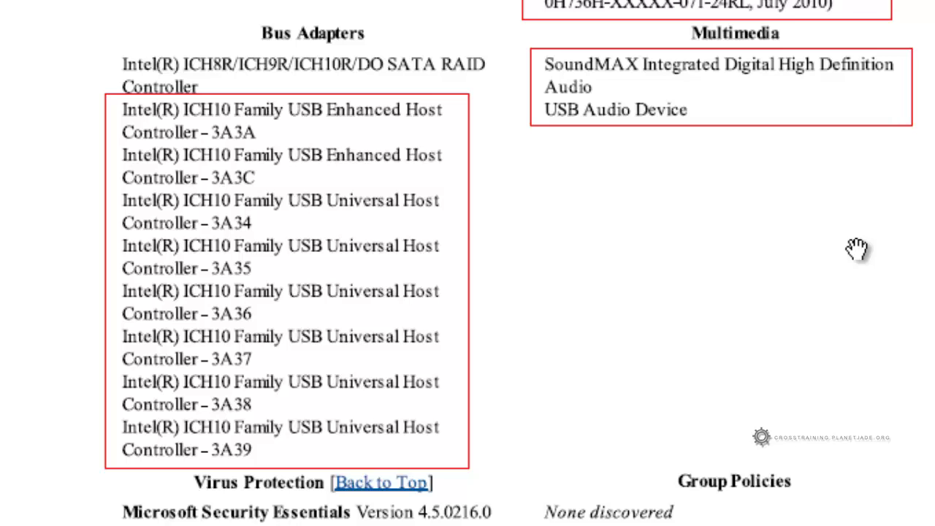
Look through the Belarc report for the network hardware and highlight the recommended 10/100/1000 ethernet interface device for Landscape Architecture
{"action": "scroll", "coordinate": [803, 186], "scroll_direction": "up", "scroll_amount": 10}
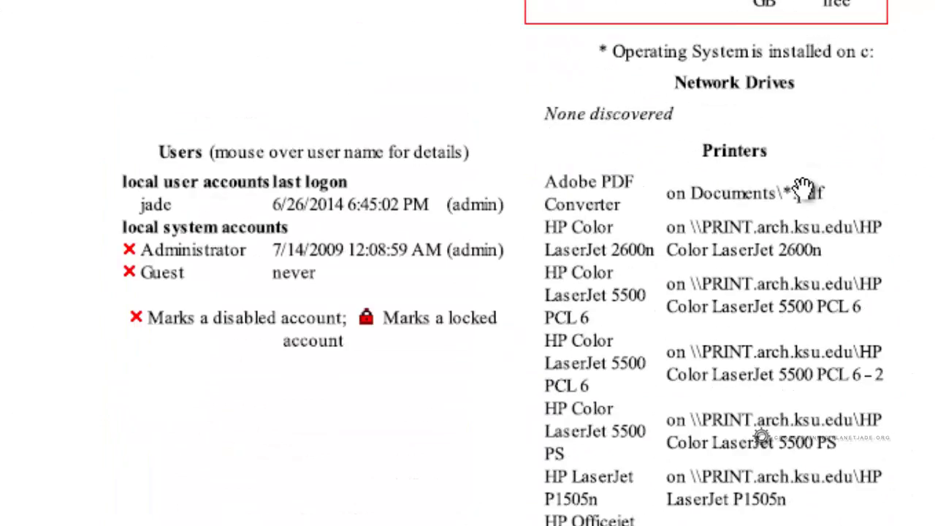
{"action": "scroll", "coordinate": [803, 188], "scroll_direction": "up", "scroll_amount": 10}
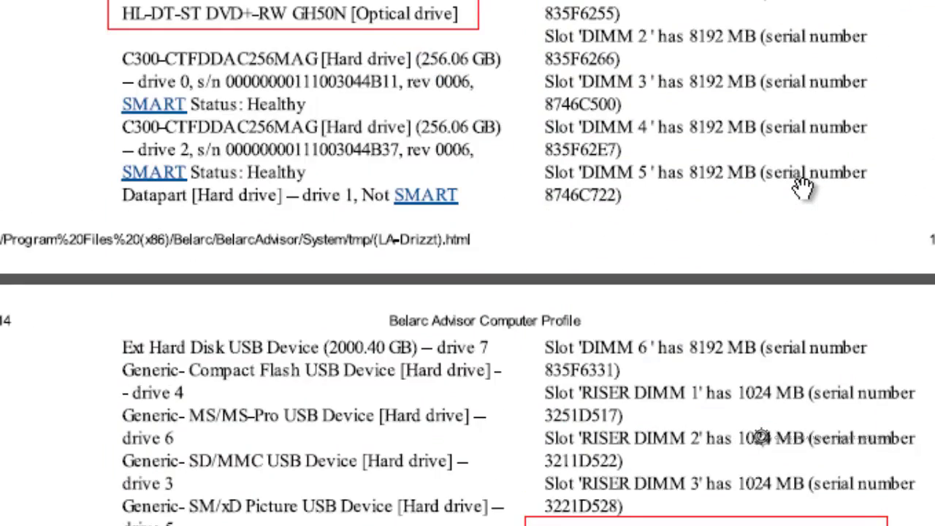
{"action": "scroll", "coordinate": [803, 187], "scroll_direction": "up", "scroll_amount": 3}
{"action": "scroll", "coordinate": [804, 188], "scroll_direction": "down", "scroll_amount": 20}
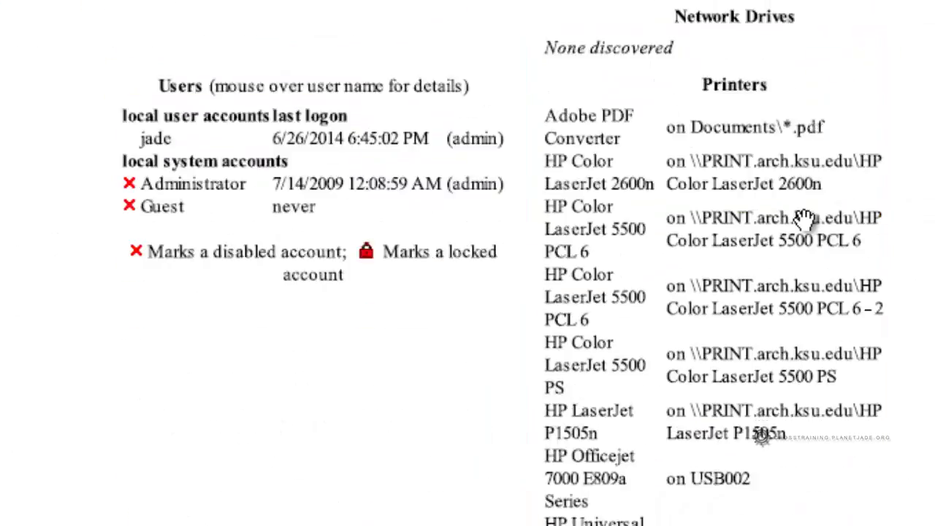
{"action": "scroll", "coordinate": [815, 270], "scroll_direction": "down", "scroll_amount": 14}
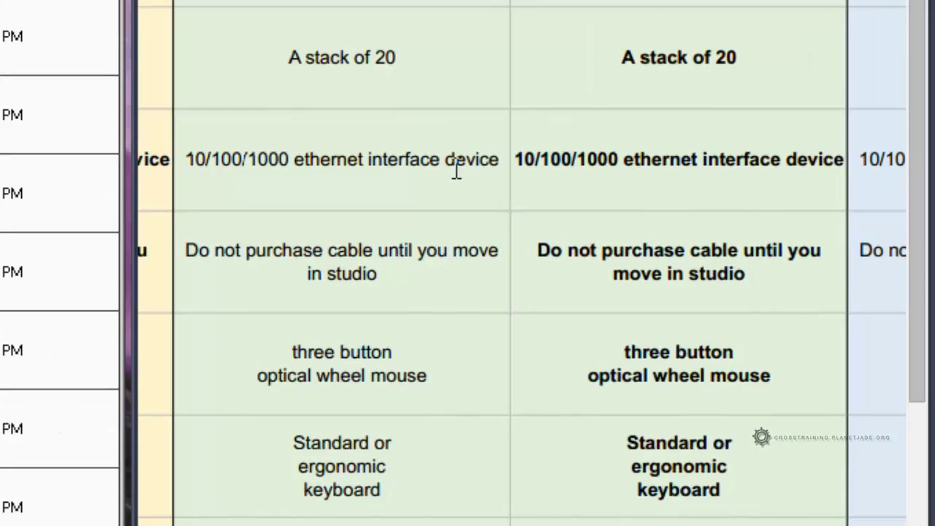
{"action": "left_click_drag", "start_coordinate": [517, 159], "coordinate": [756, 173]}
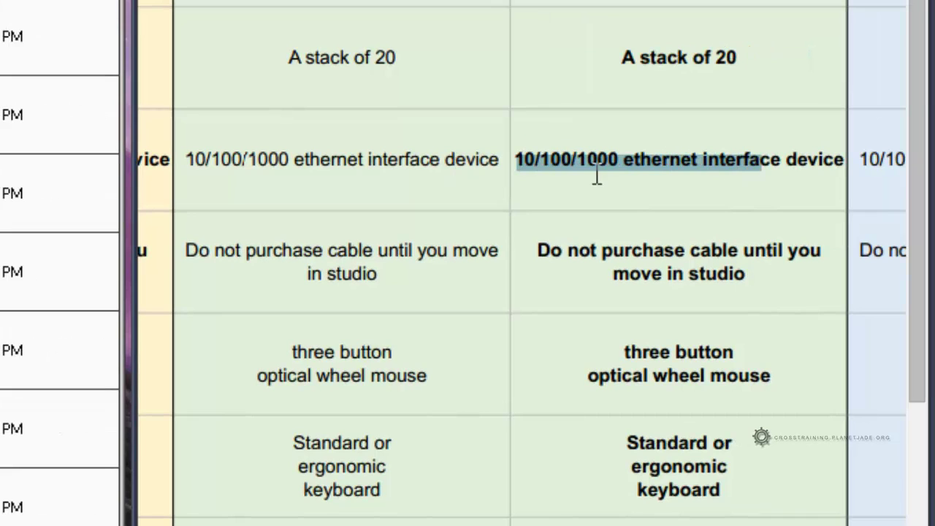
Highlight Do not purchase cable until you move in studio in the Landscape Architecture minimum cell, clearing the selection when done
{"action": "left_click", "coordinate": [453, 279]}
{"action": "left_click_drag", "start_coordinate": [397, 277], "coordinate": [218, 244]}
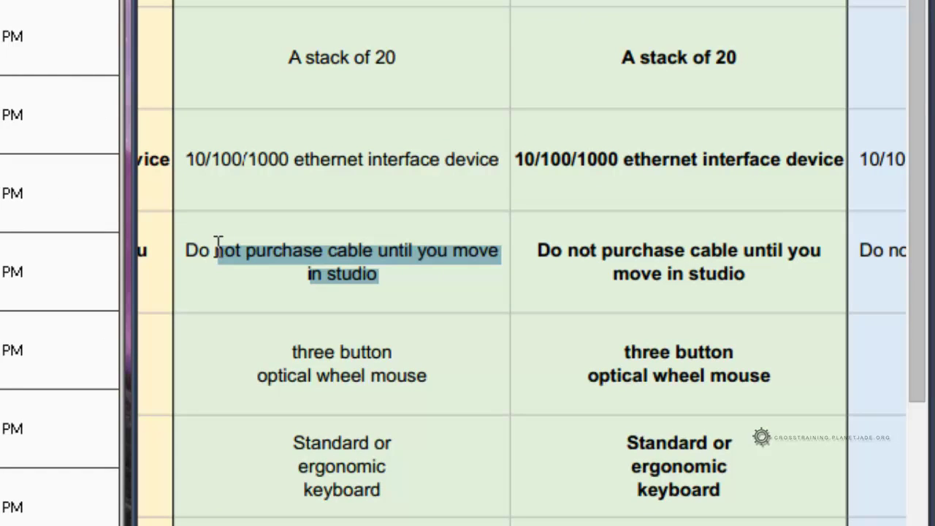
{"action": "left_click", "coordinate": [409, 279]}
{"action": "left_click_drag", "start_coordinate": [392, 277], "coordinate": [187, 251]}
{"action": "left_click", "coordinate": [389, 284]}
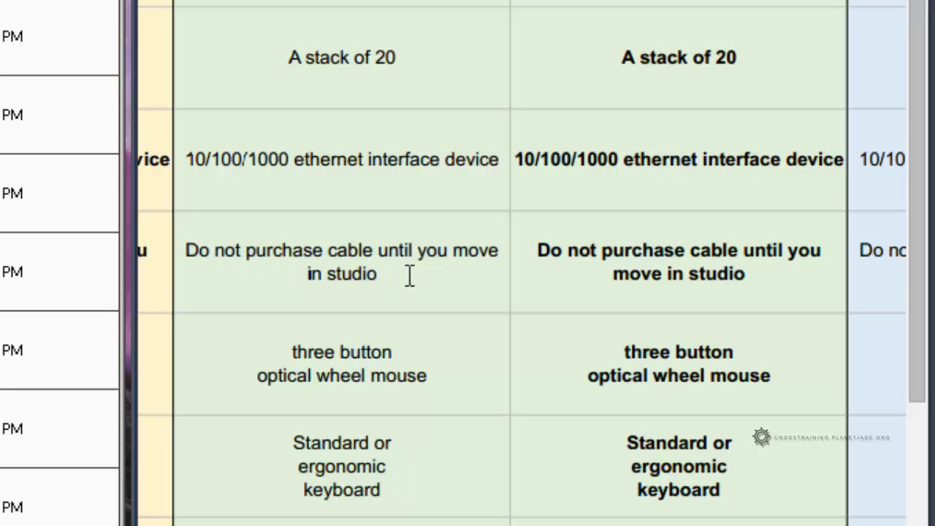
{"action": "left_click_drag", "start_coordinate": [378, 276], "coordinate": [192, 240]}
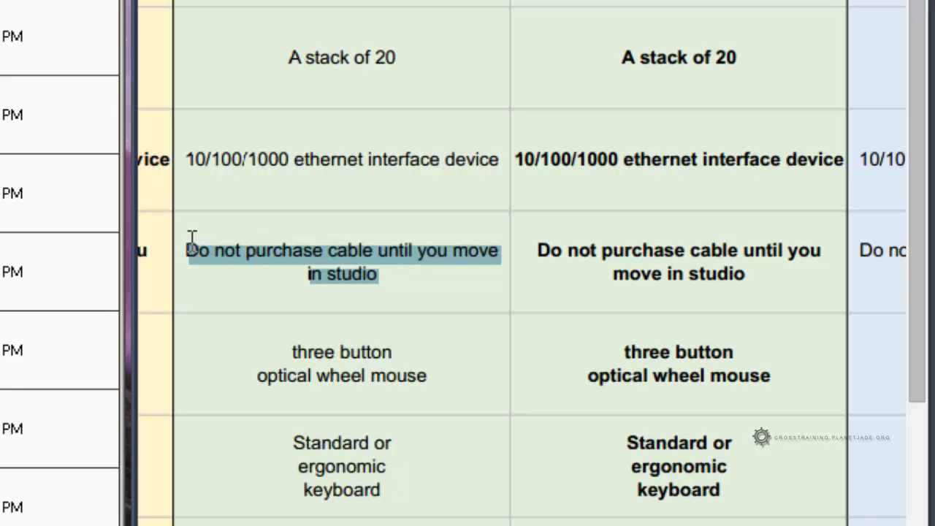
{"action": "left_click", "coordinate": [398, 277]}
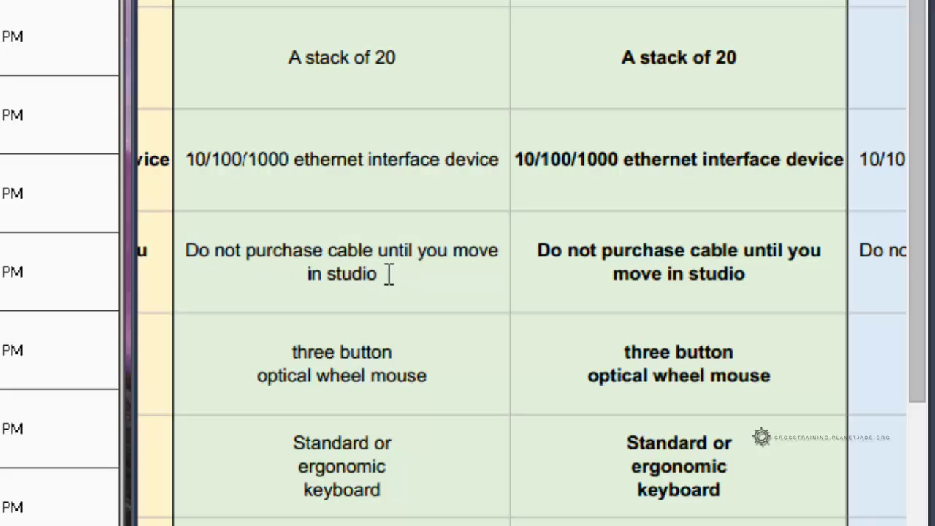
{"action": "left_click_drag", "start_coordinate": [381, 274], "coordinate": [193, 244]}
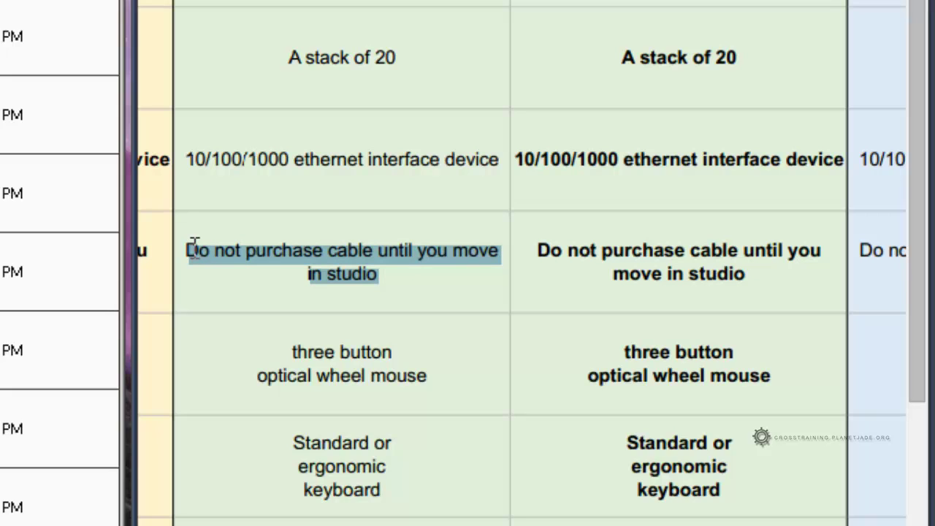
{"action": "left_click", "coordinate": [194, 256]}
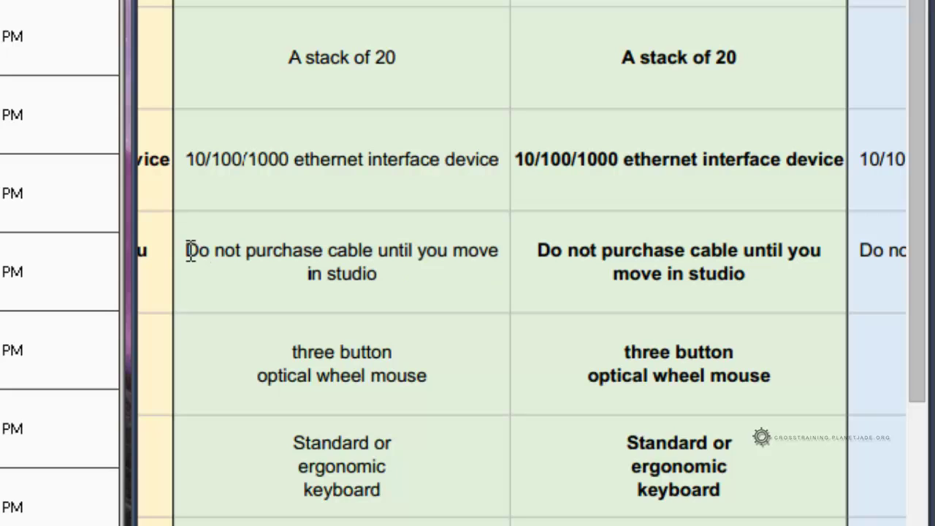
{"action": "left_click_drag", "start_coordinate": [190, 251], "coordinate": [388, 273]}
{"action": "left_click", "coordinate": [389, 276]}
{"action": "left_click_drag", "start_coordinate": [390, 276], "coordinate": [190, 248]}
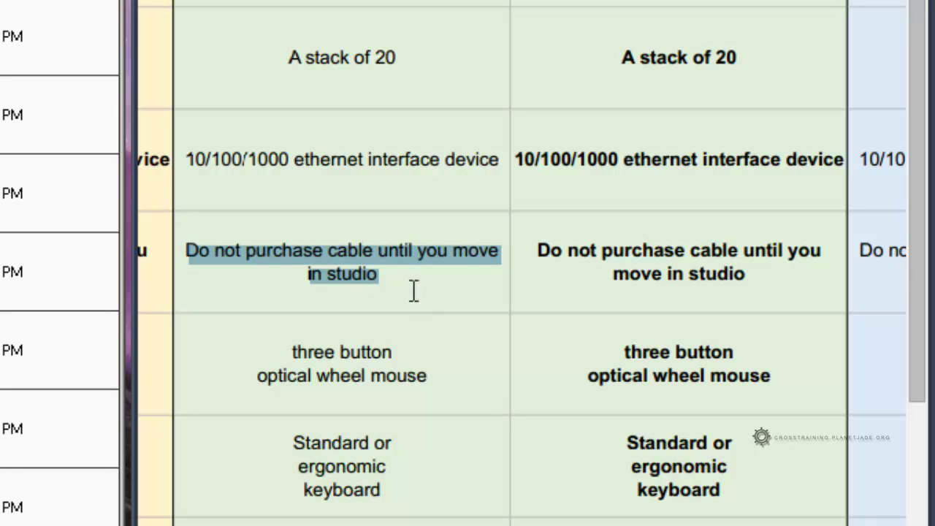
{"action": "left_click", "coordinate": [431, 378]}
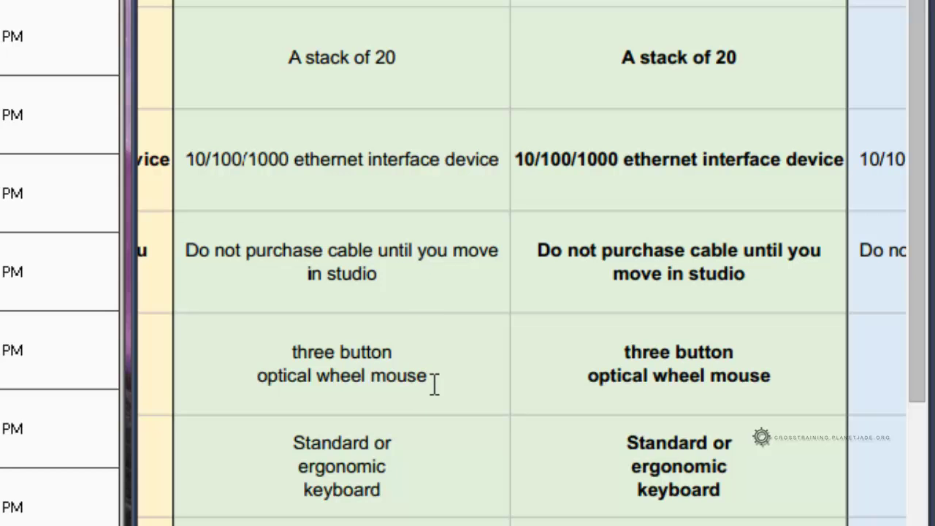
Highlight the mouse, keyboard and Standard usb or audio jacked headsets requirements for Landscape Architecture
{"action": "scroll", "coordinate": [435, 385], "scroll_direction": "down", "scroll_amount": 5}
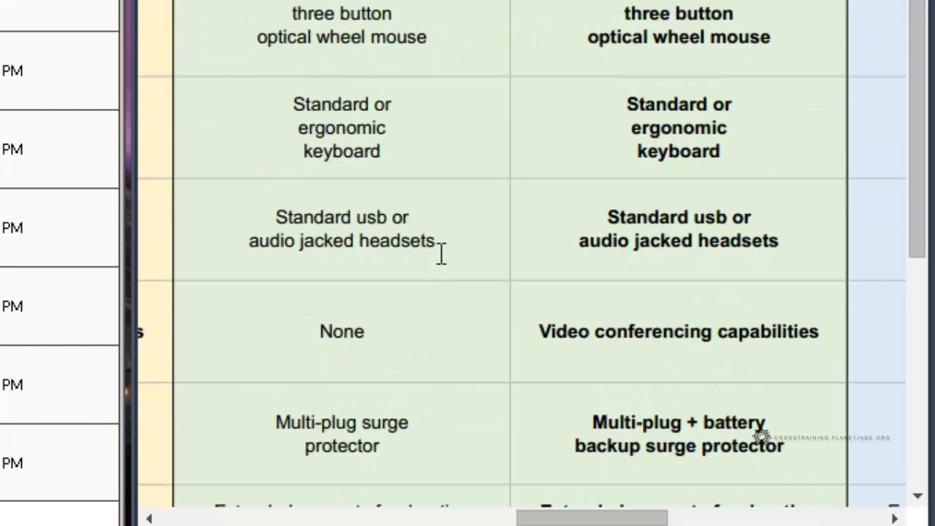
{"action": "left_click_drag", "start_coordinate": [442, 248], "coordinate": [286, 14]}
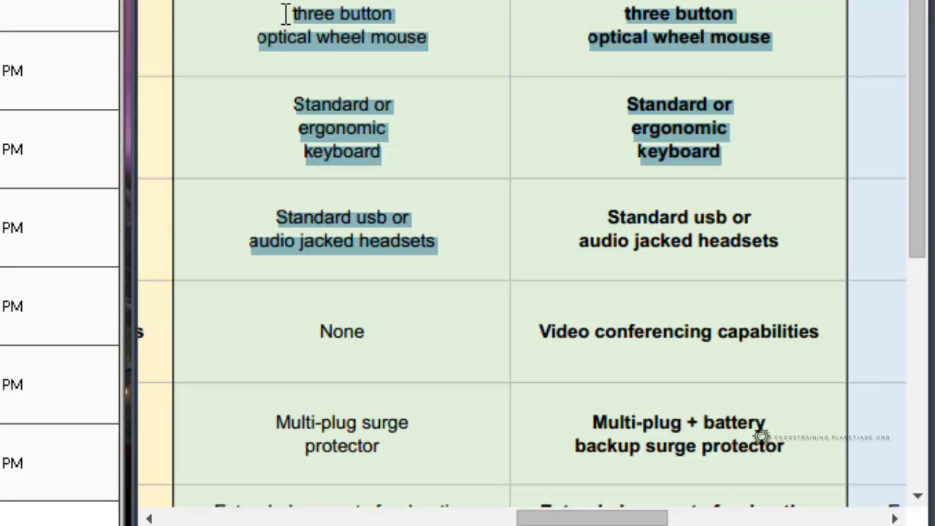
{"action": "left_click", "coordinate": [349, 216]}
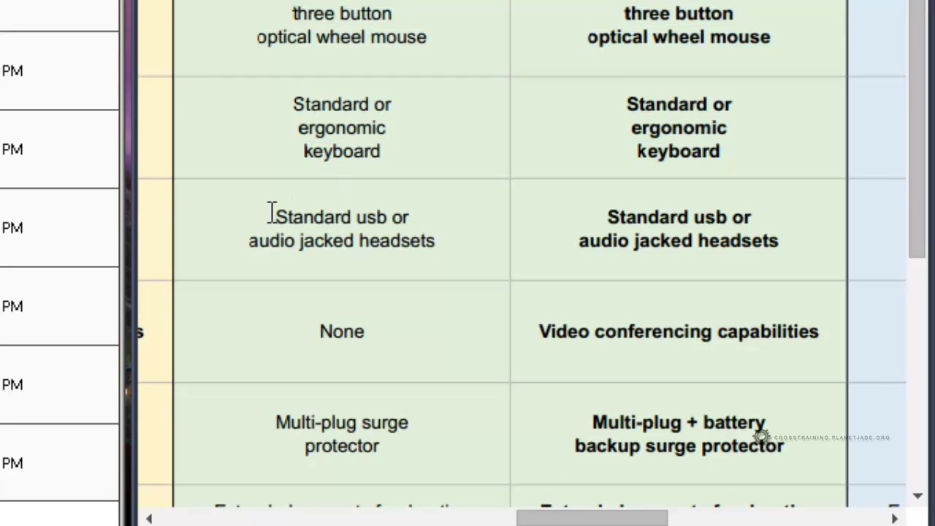
{"action": "left_click_drag", "start_coordinate": [272, 213], "coordinate": [450, 243]}
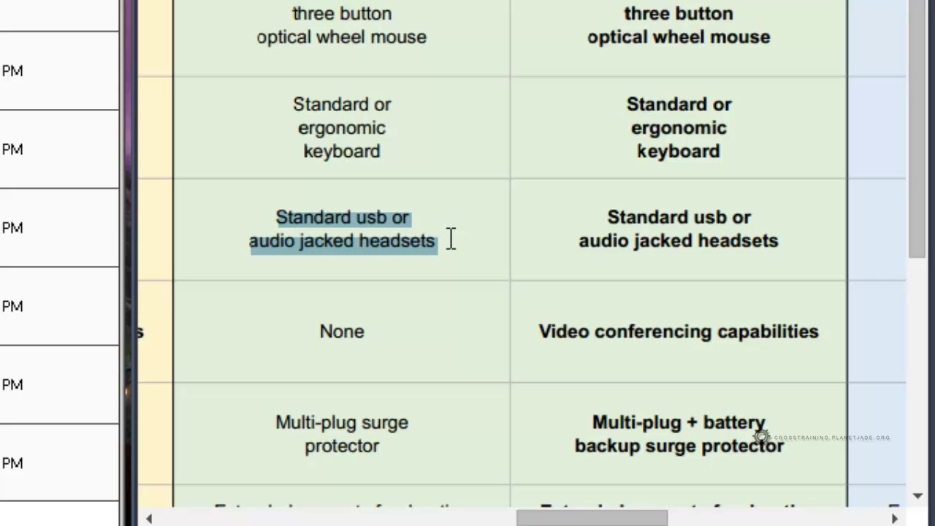
{"action": "left_click_drag", "start_coordinate": [450, 240], "coordinate": [270, 212]}
{"action": "left_click_drag", "start_coordinate": [382, 152], "coordinate": [283, 139]}
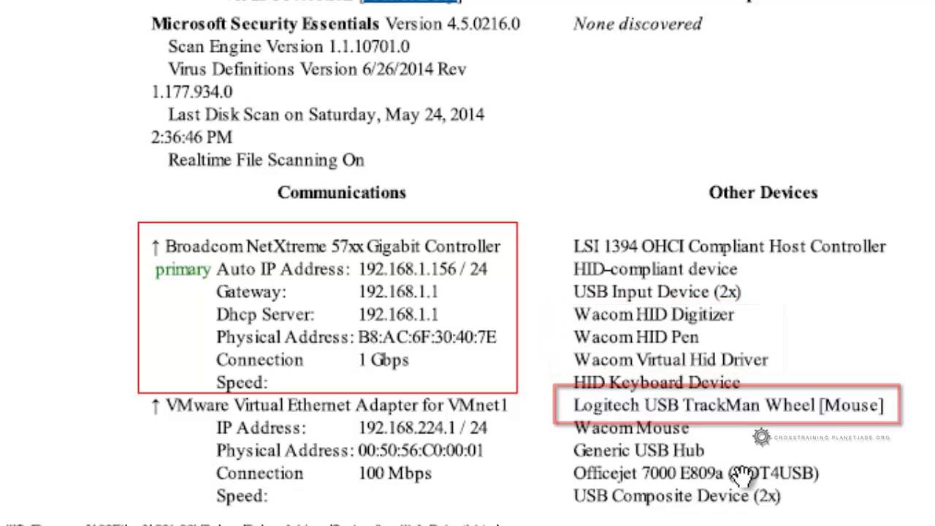
Examine the Other Devices list in the Belarc report for the mouse, keyboard and USB devices
{"action": "scroll", "coordinate": [738, 414], "scroll_direction": "down", "scroll_amount": 5}
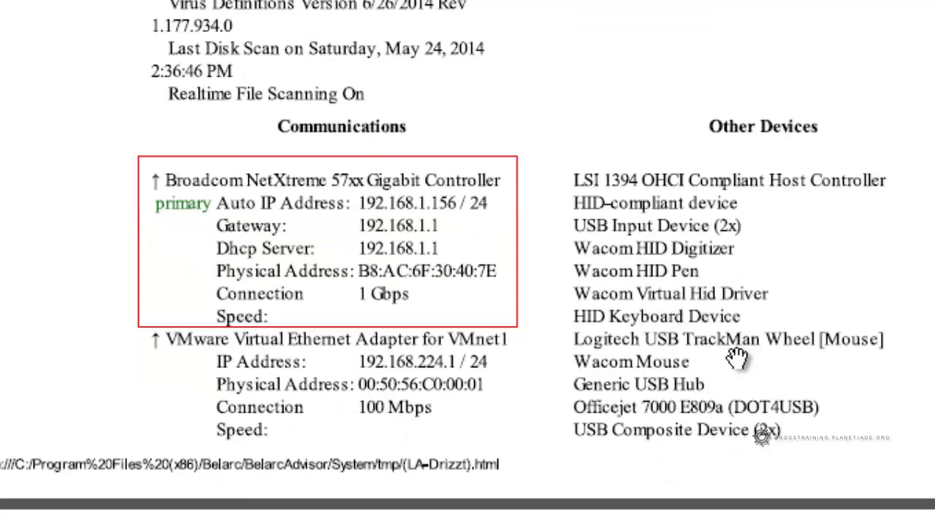
{"action": "scroll", "coordinate": [737, 356], "scroll_direction": "down", "scroll_amount": 2}
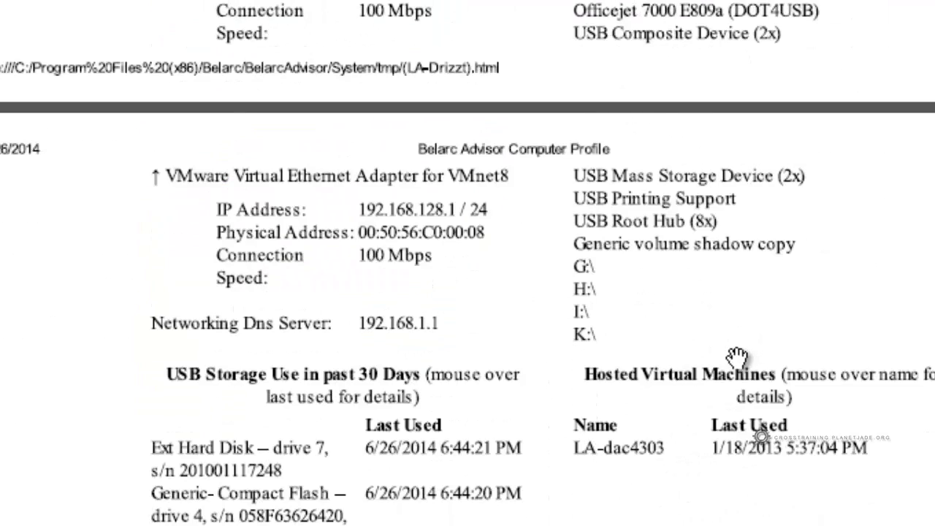
{"action": "scroll", "coordinate": [737, 356], "scroll_direction": "down", "scroll_amount": 1}
{"action": "scroll", "coordinate": [737, 356], "scroll_direction": "up", "scroll_amount": 4}
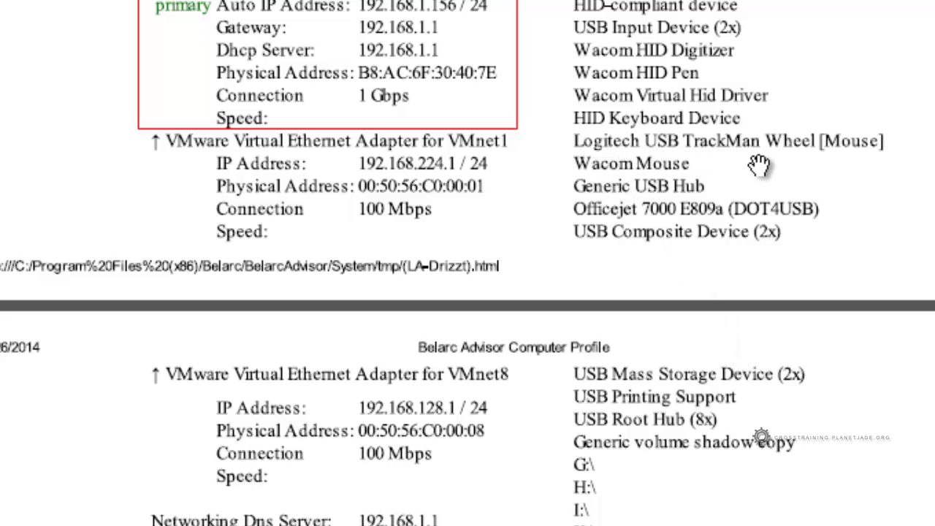
{"action": "left_click_drag", "start_coordinate": [772, 105], "coordinate": [768, 124]}
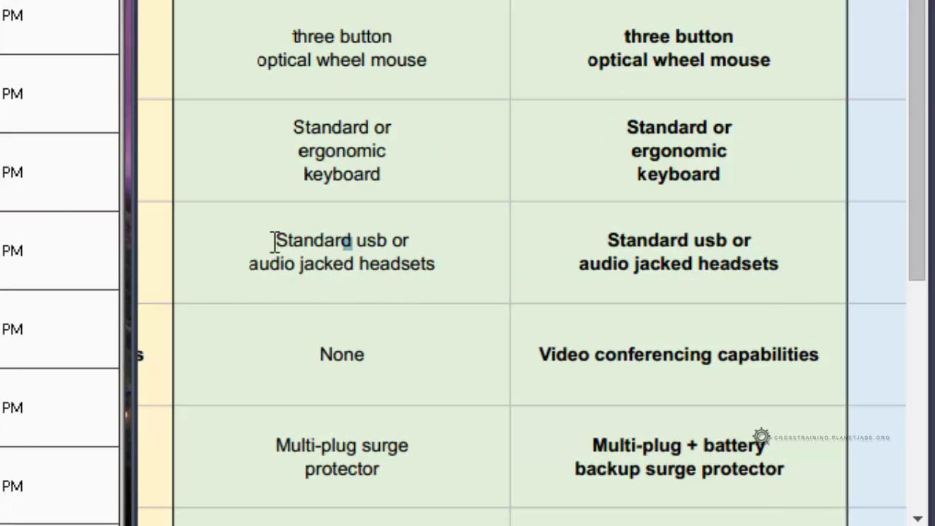
Highlight the minimum headset requirement and the None and Video conferencing capabilities row for Landscape Architecture
{"action": "left_click_drag", "start_coordinate": [274, 242], "coordinate": [436, 261]}
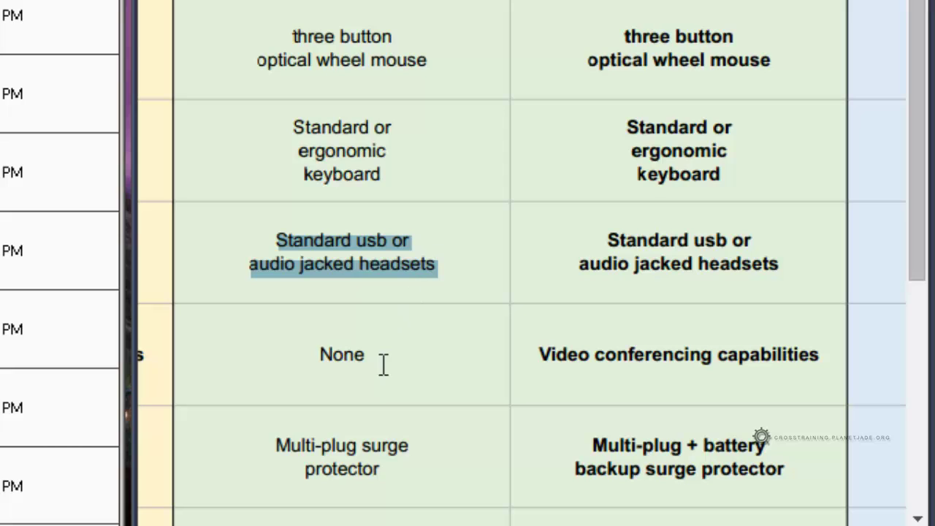
{"action": "left_click", "coordinate": [365, 268]}
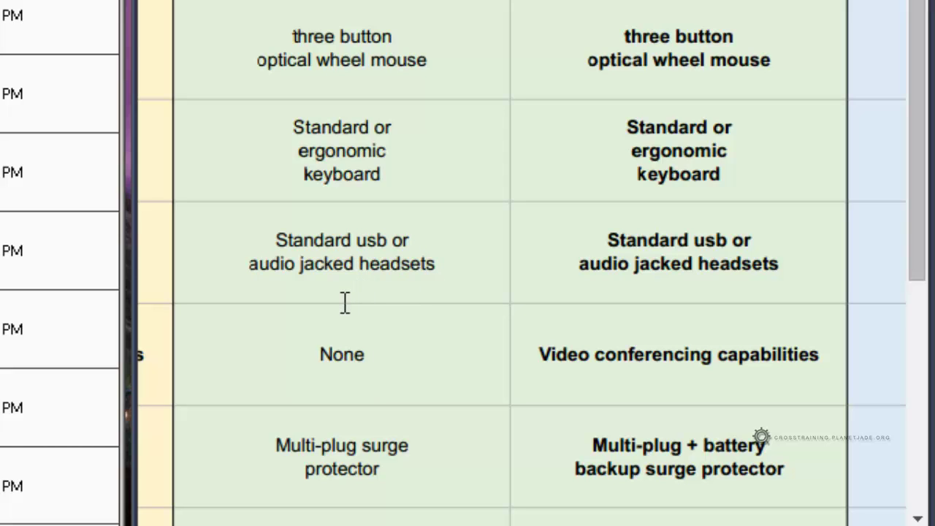
{"action": "scroll", "coordinate": [346, 302], "scroll_direction": "down", "scroll_amount": 2}
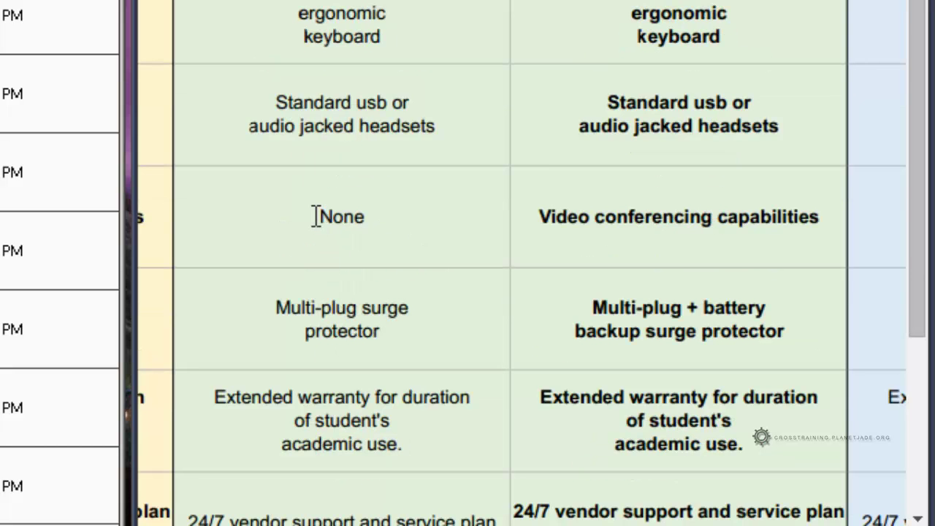
{"action": "left_click_drag", "start_coordinate": [319, 216], "coordinate": [830, 224]}
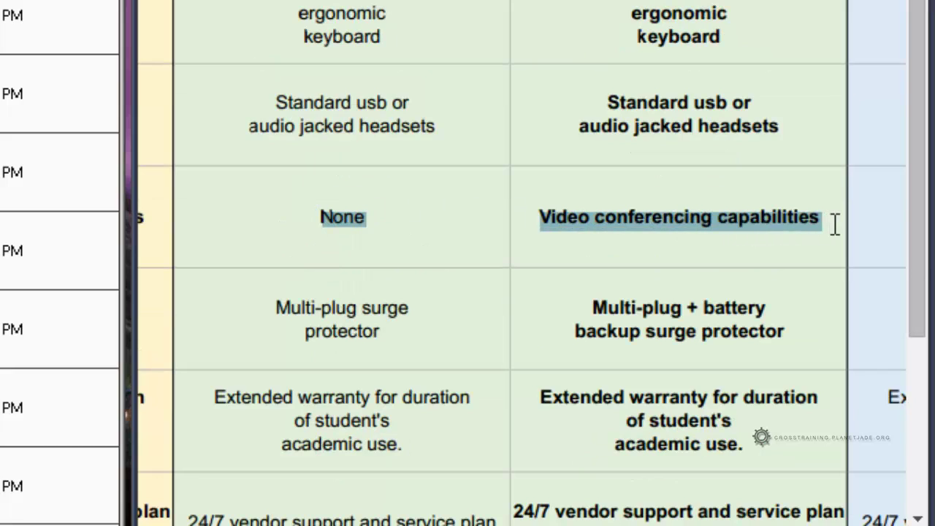
{"action": "left_click", "coordinate": [782, 217]}
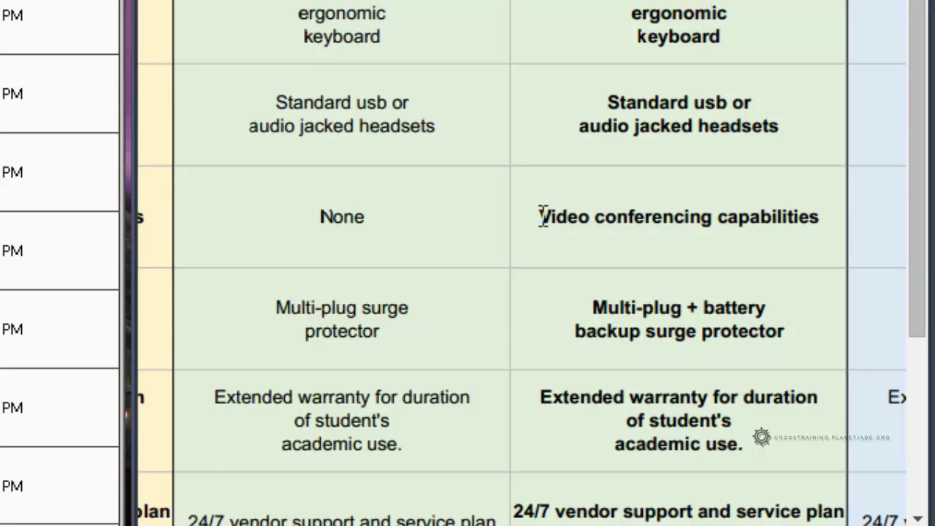
{"action": "left_click_drag", "start_coordinate": [540, 217], "coordinate": [819, 222]}
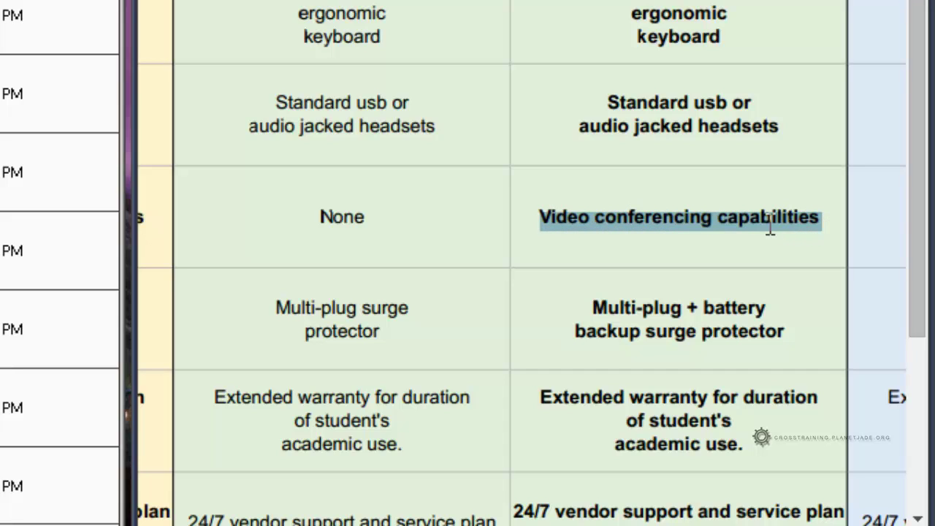
{"action": "left_click", "coordinate": [706, 218]}
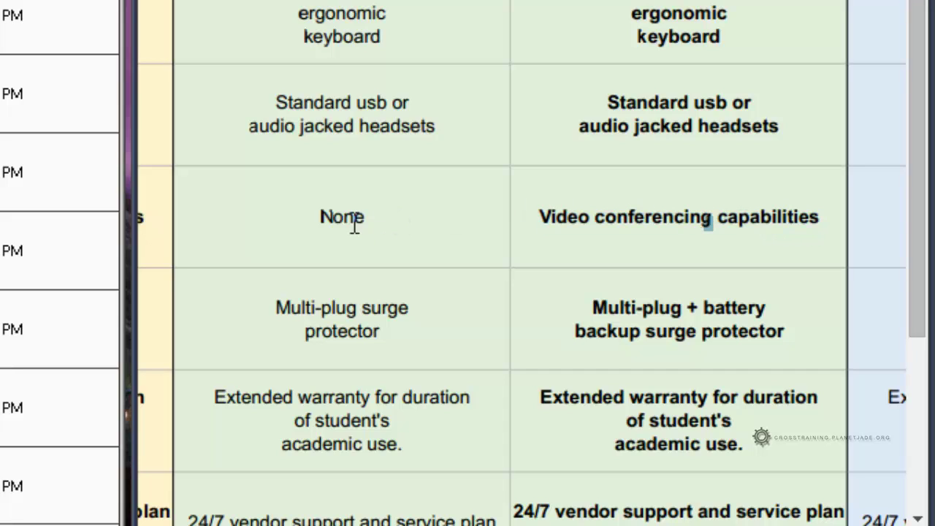
Highlight the None and Video conferencing capabilities row and the Multi-plug surge protector requirement for Landscape Architecture, clearing each selection
{"action": "left_click_drag", "start_coordinate": [317, 217], "coordinate": [673, 218]}
{"action": "left_click", "coordinate": [502, 316]}
{"action": "scroll", "coordinate": [459, 325], "scroll_direction": "down", "scroll_amount": 3}
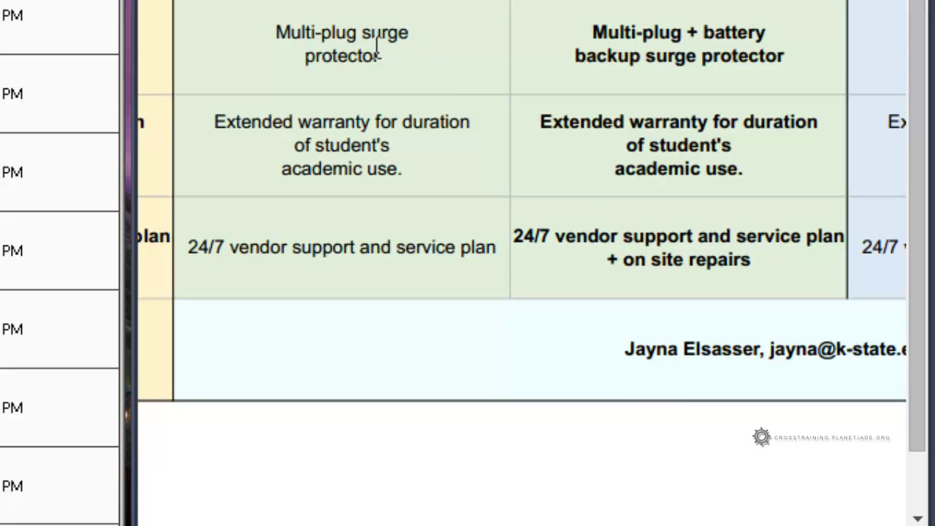
{"action": "left_click_drag", "start_coordinate": [275, 32], "coordinate": [789, 67]}
{"action": "left_click", "coordinate": [782, 67]}
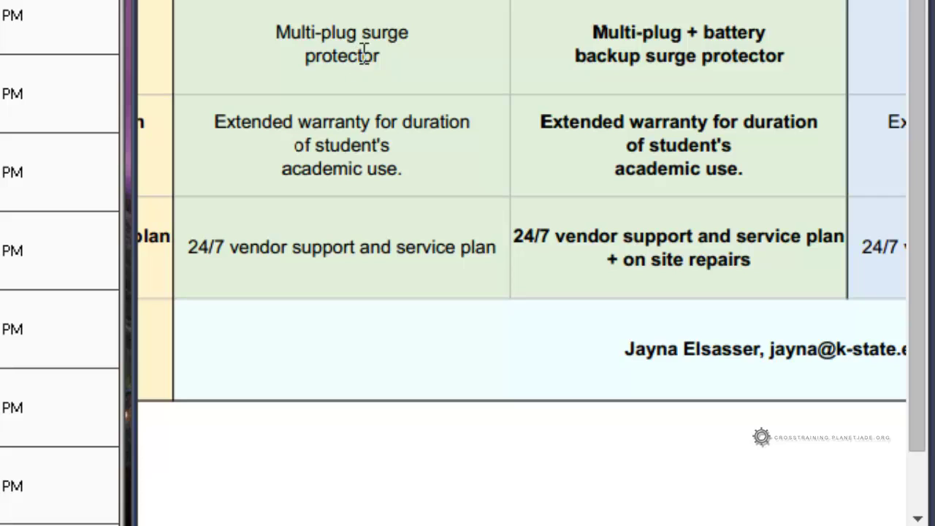
{"action": "left_click_drag", "start_coordinate": [365, 33], "coordinate": [379, 51]}
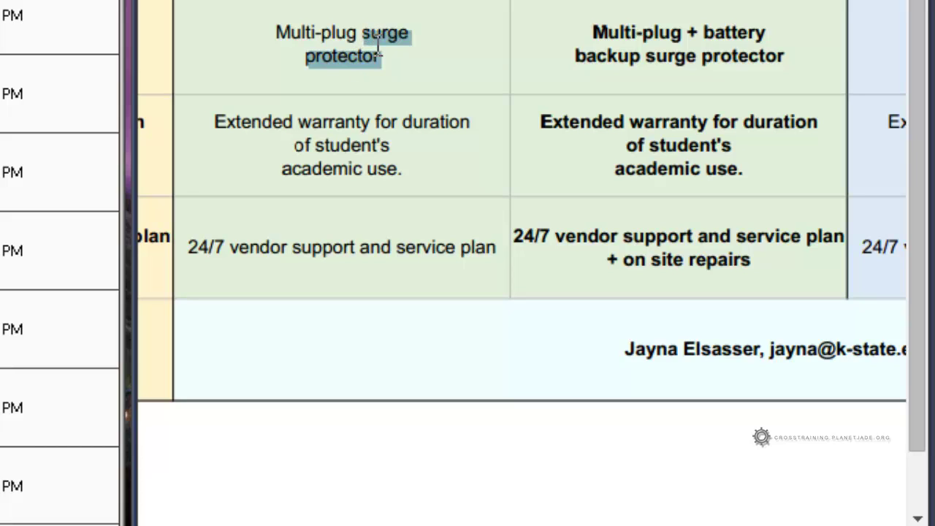
{"action": "left_click", "coordinate": [383, 53]}
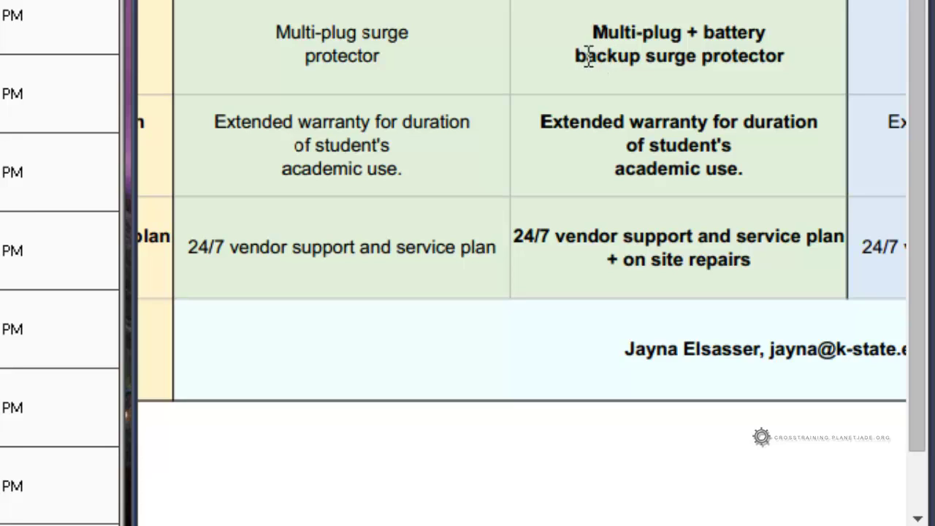
Highlight Multi-plug + battery backup surge protector in the Landscape Architecture recommended cell, clearing the selection when done
{"action": "left_click_drag", "start_coordinate": [588, 57], "coordinate": [782, 55]}
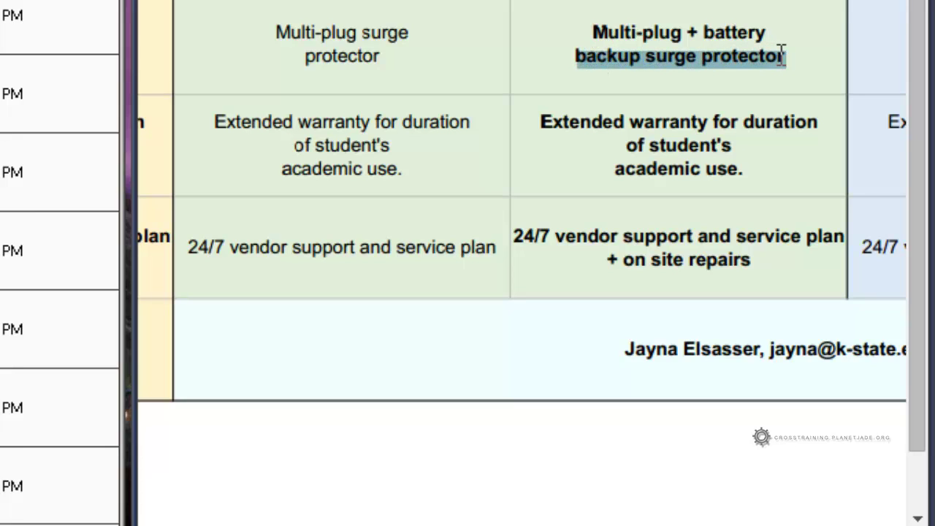
{"action": "left_click", "coordinate": [707, 56]}
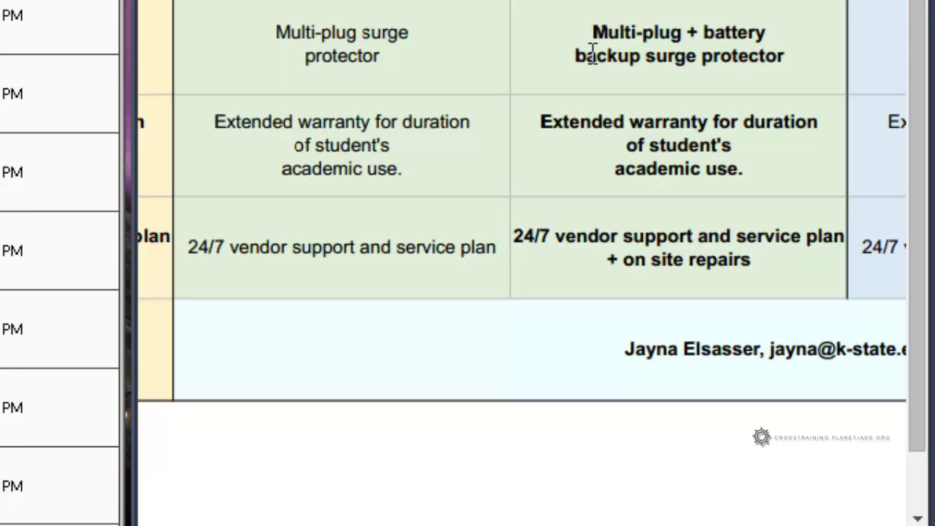
{"action": "left_click_drag", "start_coordinate": [592, 57], "coordinate": [789, 55]}
{"action": "left_click", "coordinate": [787, 55]}
{"action": "left_click_drag", "start_coordinate": [577, 55], "coordinate": [768, 51]}
{"action": "left_click", "coordinate": [757, 50]}
{"action": "left_click_drag", "start_coordinate": [594, 33], "coordinate": [795, 61]}
{"action": "left_click", "coordinate": [640, 33]}
{"action": "left_click_drag", "start_coordinate": [593, 33], "coordinate": [783, 57]}
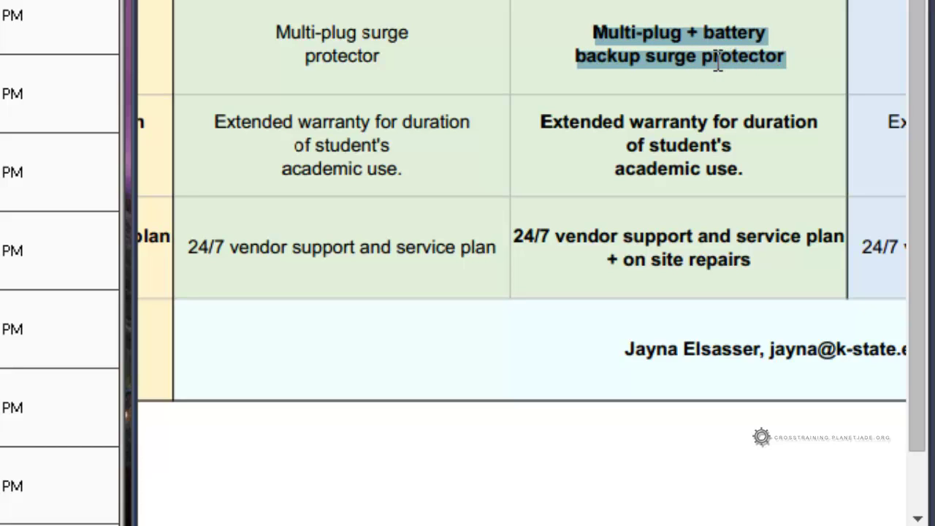
{"action": "left_click", "coordinate": [440, 162]}
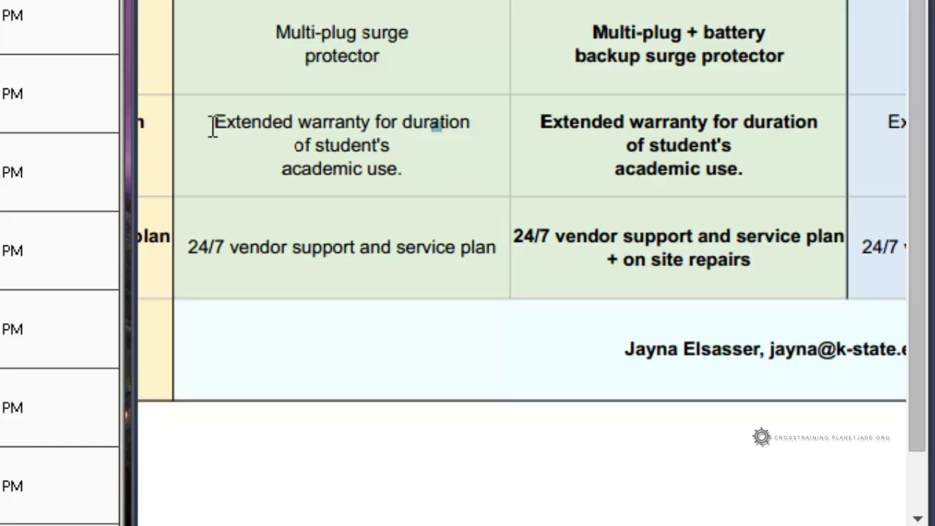
Highlight Extended warranty for duration of student's academic use in the Landscape Architecture minimum cell and look over the Belarc report's Other Devices list
{"action": "left_click_drag", "start_coordinate": [213, 121], "coordinate": [411, 175]}
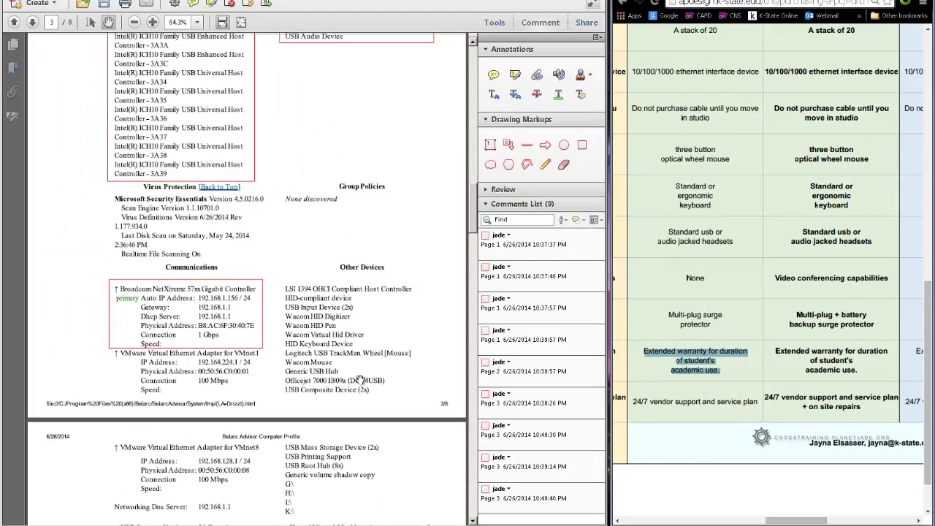
{"action": "left_click_drag", "start_coordinate": [315, 357], "coordinate": [352, 293]}
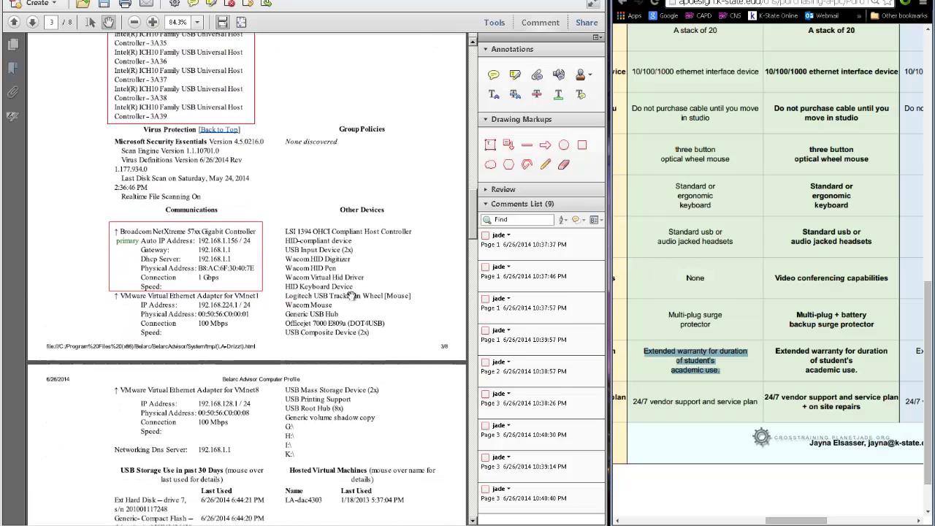
{"action": "left_click", "coordinate": [650, 383]}
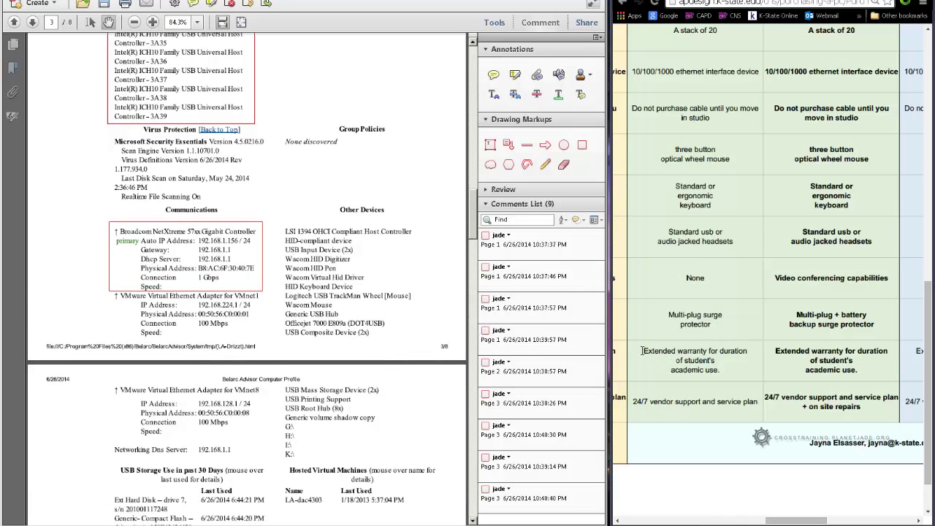
{"action": "left_click_drag", "start_coordinate": [644, 351], "coordinate": [722, 371]}
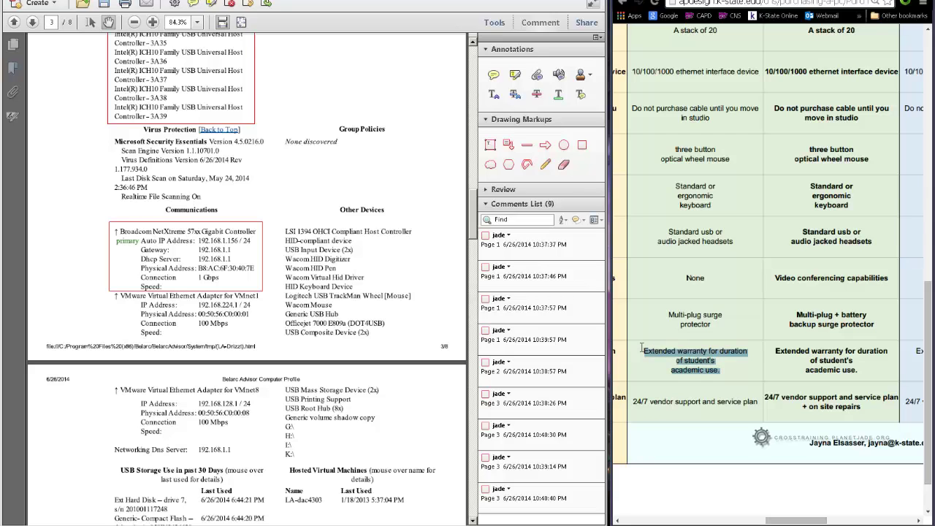
{"action": "left_click", "coordinate": [418, 325]}
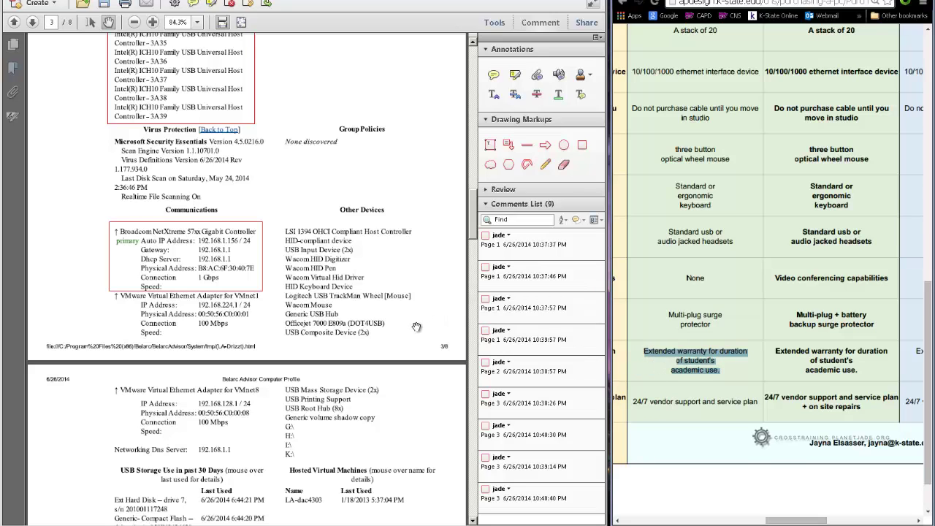
{"action": "left_click_drag", "start_coordinate": [376, 450], "coordinate": [356, 387]}
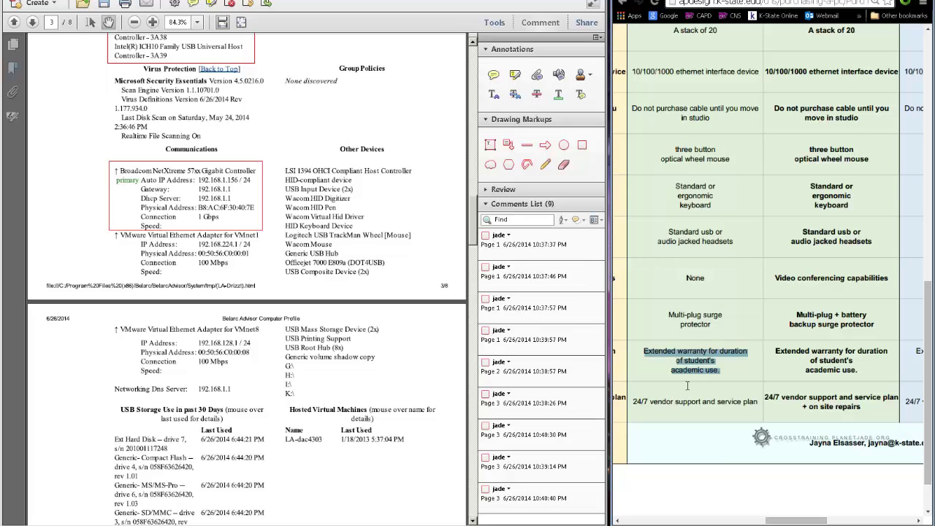
{"action": "left_click", "coordinate": [694, 369]}
{"action": "left_click_drag", "start_coordinate": [643, 350], "coordinate": [722, 371]}
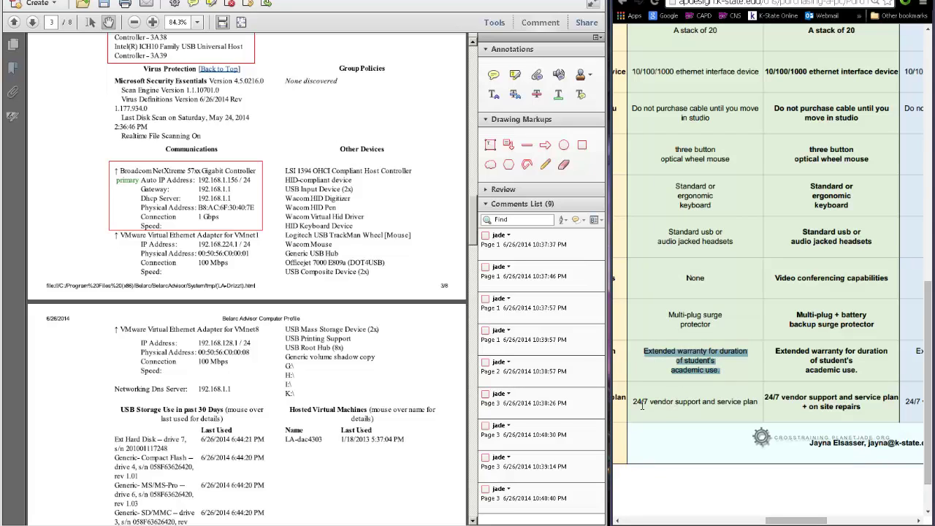
Highlight 24/7 vendor support and service plan in the Landscape Architecture minimum cell, clearing the selection when done
{"action": "left_click_drag", "start_coordinate": [633, 401], "coordinate": [762, 408]}
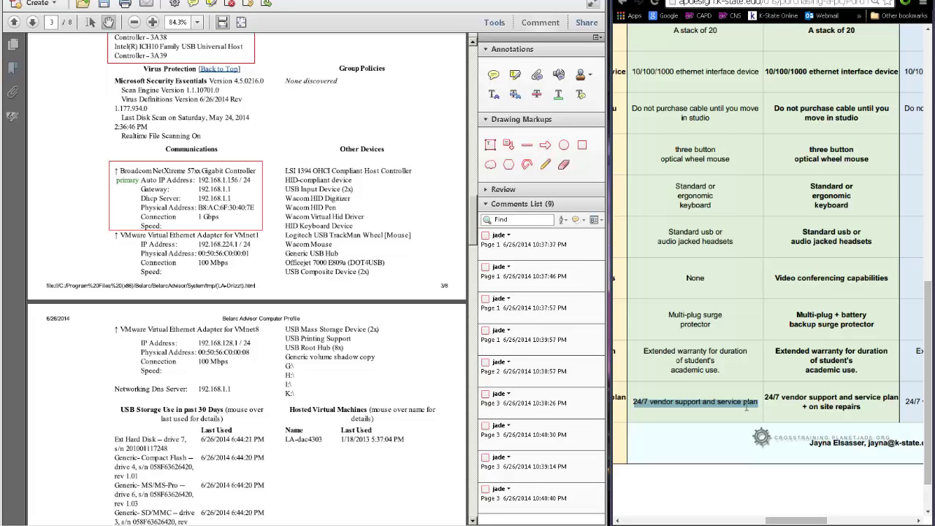
{"action": "left_click", "coordinate": [733, 400]}
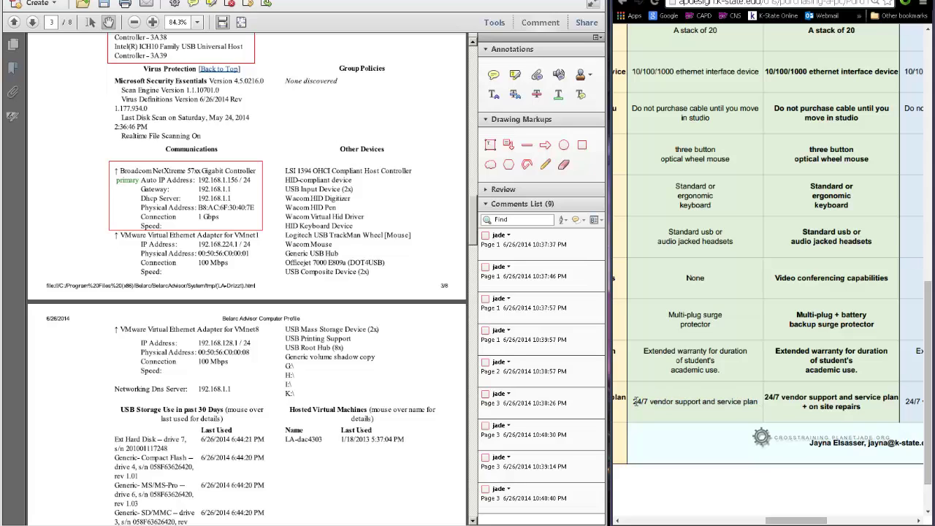
{"action": "left_click_drag", "start_coordinate": [634, 402], "coordinate": [759, 403]}
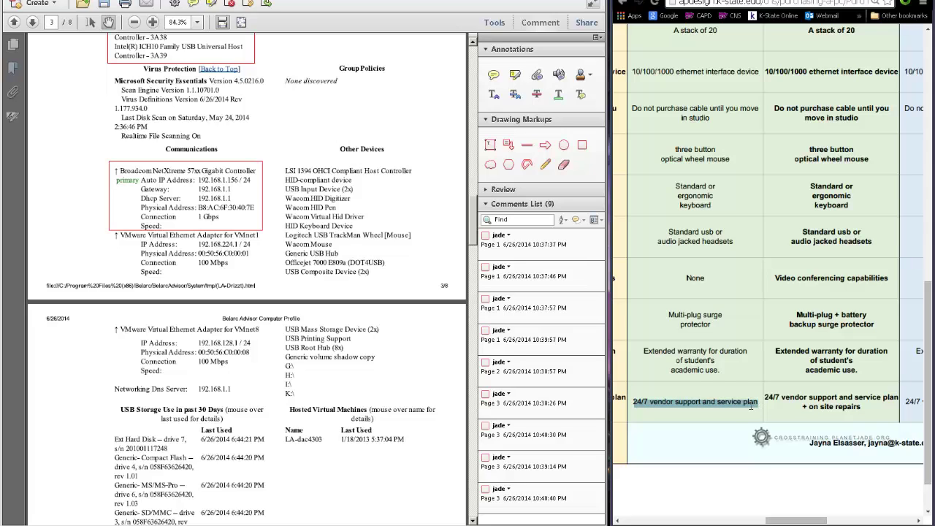
{"action": "left_click", "coordinate": [747, 403]}
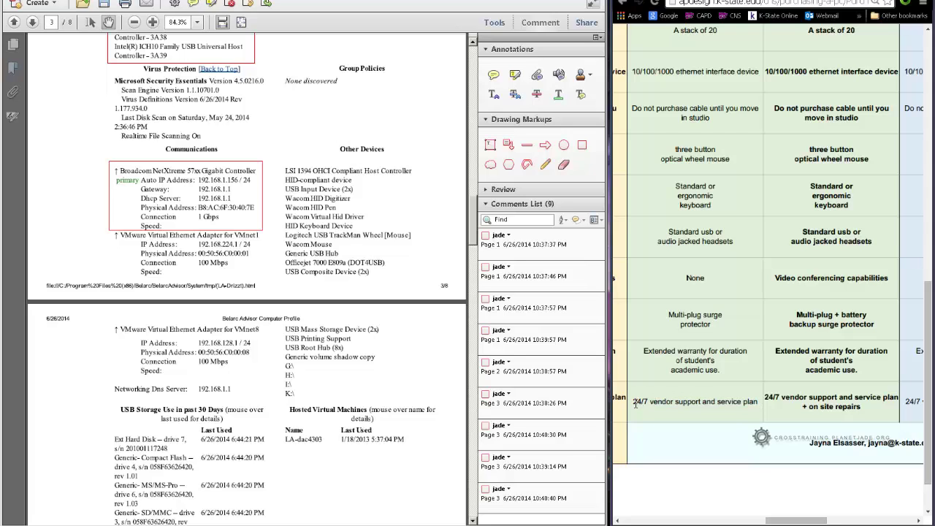
{"action": "left_click_drag", "start_coordinate": [634, 401], "coordinate": [758, 407]}
{"action": "left_click", "coordinate": [749, 403]}
{"action": "left_click_drag", "start_coordinate": [632, 401], "coordinate": [757, 407]}
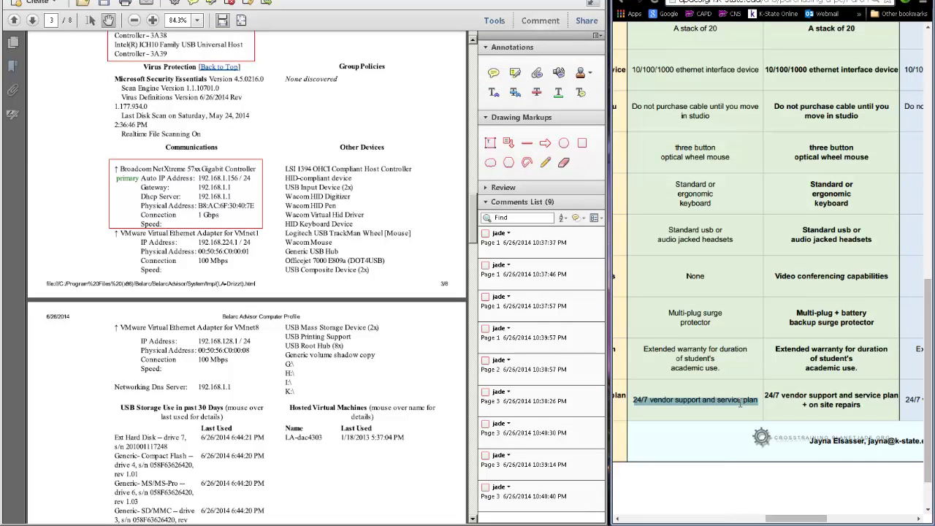
{"action": "left_click", "coordinate": [740, 405]}
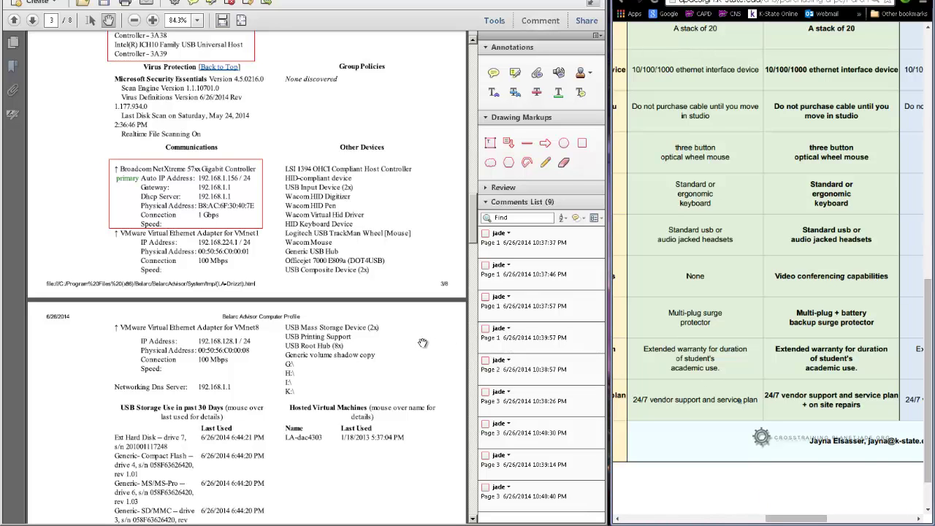
Review Local Drive Volumes in the Belarc report, check Local Disk (C:) size and free space in the Computer window, and minimize that window
{"action": "scroll", "coordinate": [422, 343], "scroll_direction": "up", "scroll_amount": 8}
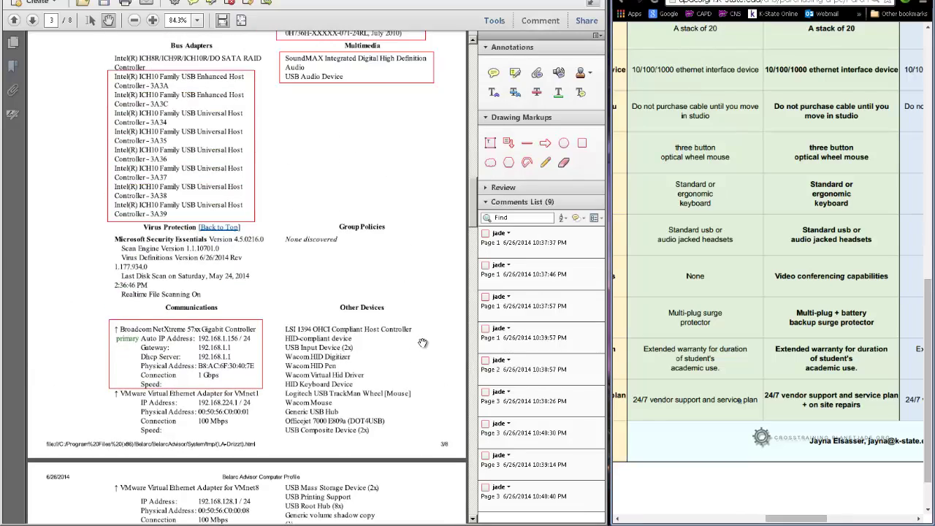
{"action": "scroll", "coordinate": [422, 343], "scroll_direction": "up", "scroll_amount": 14}
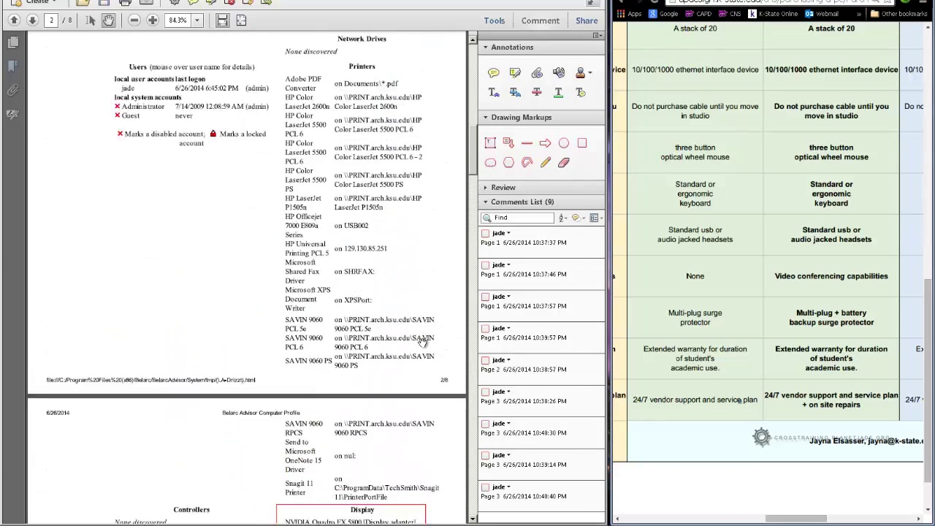
{"action": "scroll", "coordinate": [422, 342], "scroll_direction": "up", "scroll_amount": 4}
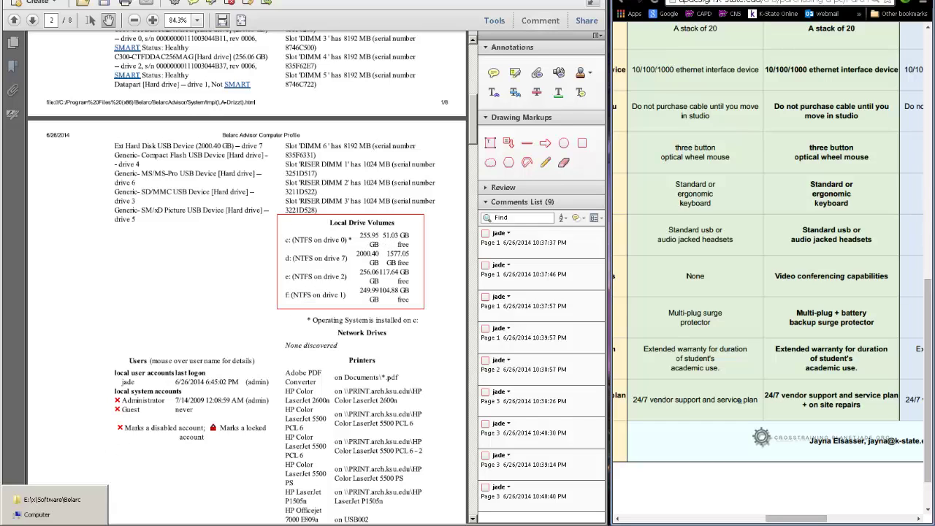
{"action": "left_click", "coordinate": [62, 517]}
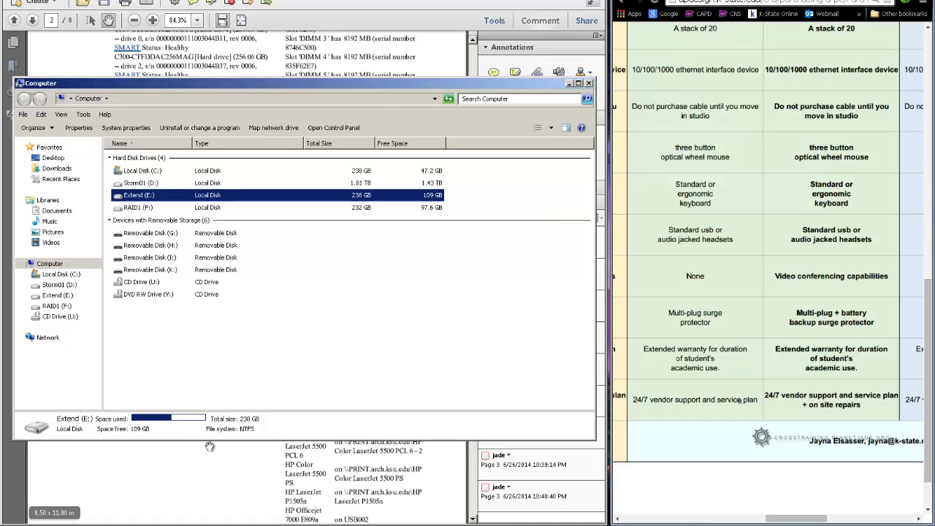
{"action": "left_click", "coordinate": [363, 171]}
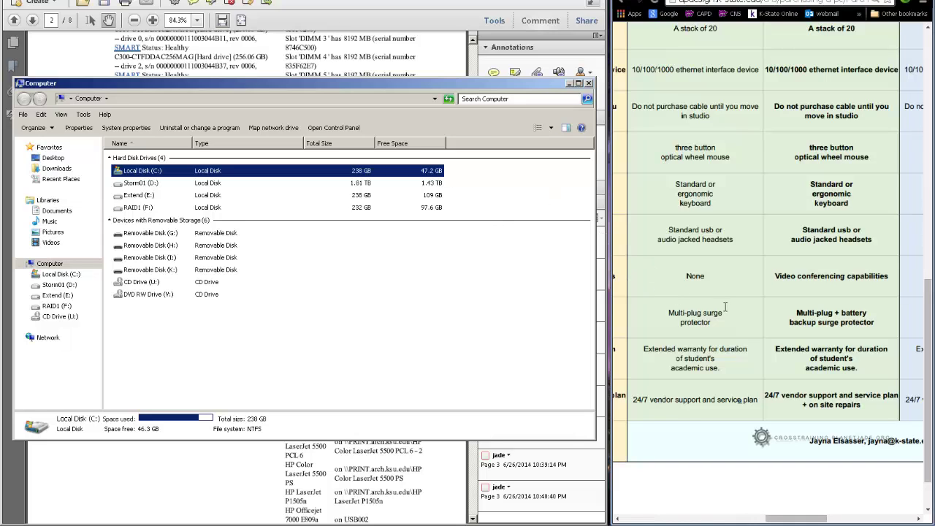
{"action": "left_click", "coordinate": [722, 337]}
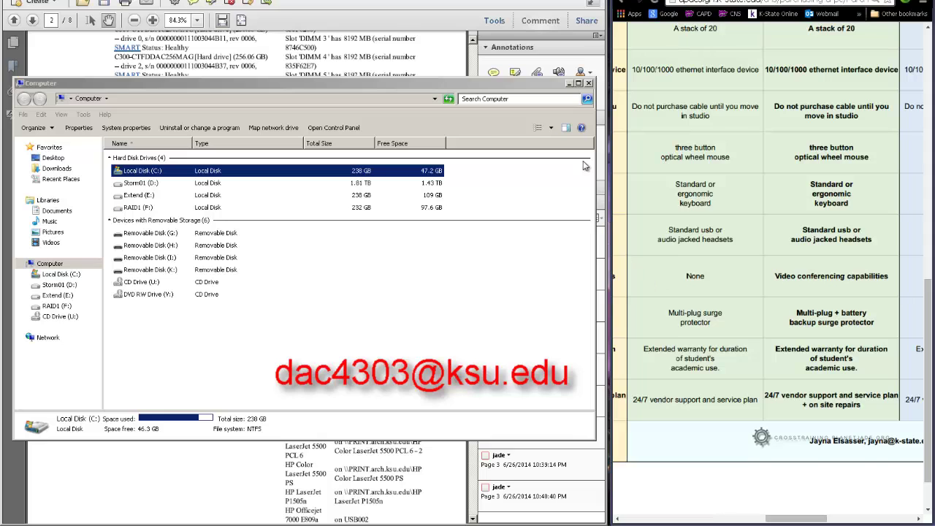
{"action": "left_click", "coordinate": [570, 84]}
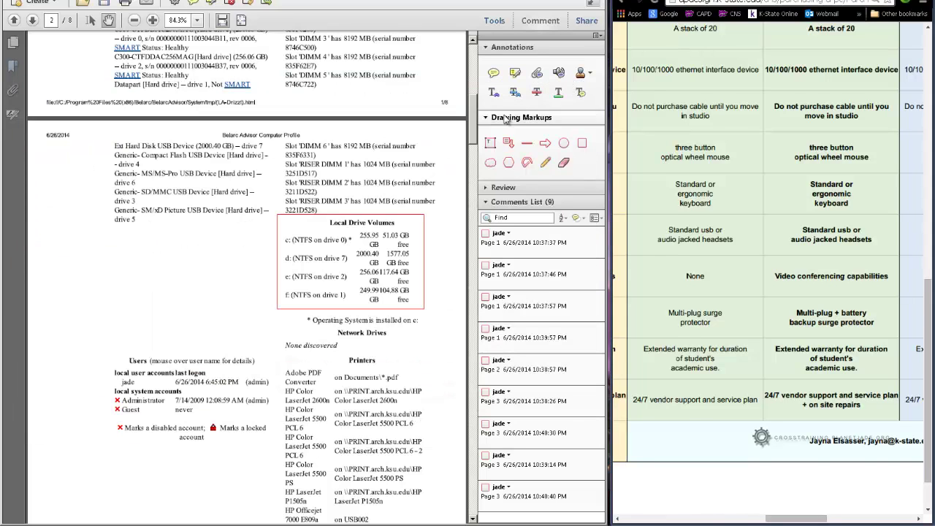